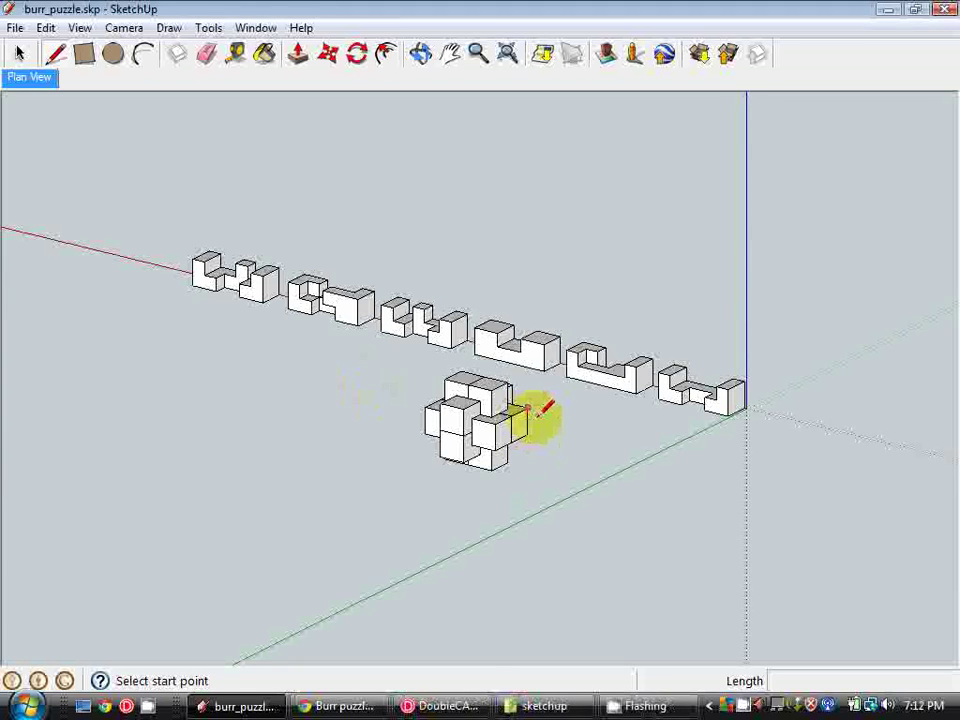
Step: Examine the assembled burr puzzle and its row of six separate pieces from several angles
{"action": "mouse_move", "coordinate": [570, 428]}
{"action": "middle_mouse_down"}
{"action": "mouse_move", "coordinate": [536, 443]}
{"action": "mouse_move", "coordinate": [548, 435]}
{"action": "middle_mouse_up"}
{"action": "scroll", "coordinate": [548, 435], "scroll_direction": "up", "scroll_amount": 2}
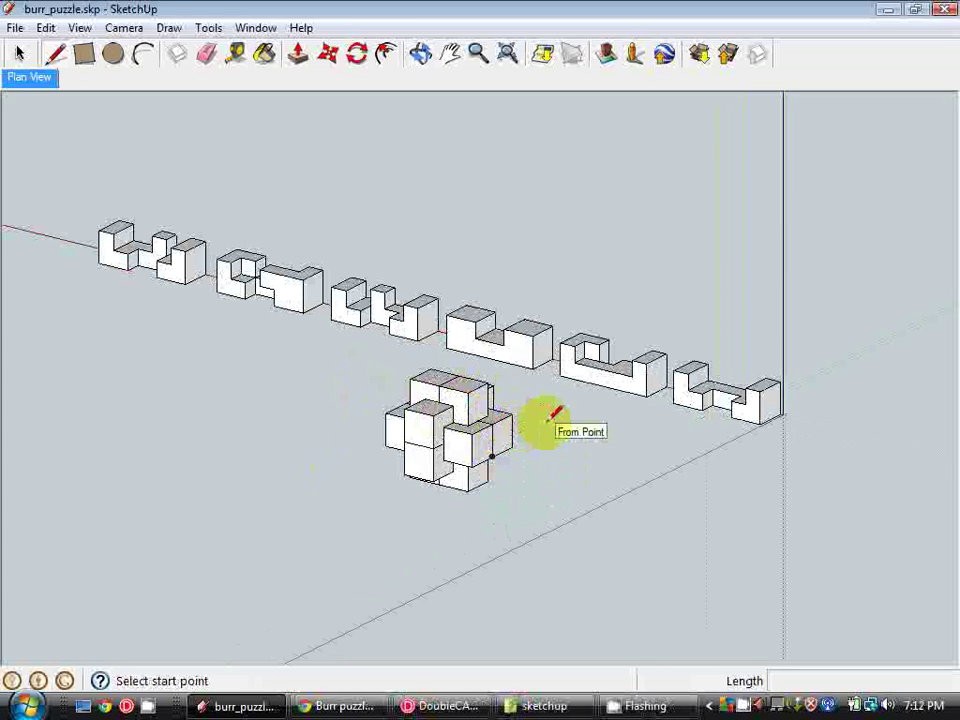
{"action": "mouse_move", "coordinate": [546, 422]}
{"action": "middle_mouse_down"}
{"action": "mouse_move", "coordinate": [499, 467]}
{"action": "mouse_move", "coordinate": [589, 420]}
{"action": "middle_mouse_up"}
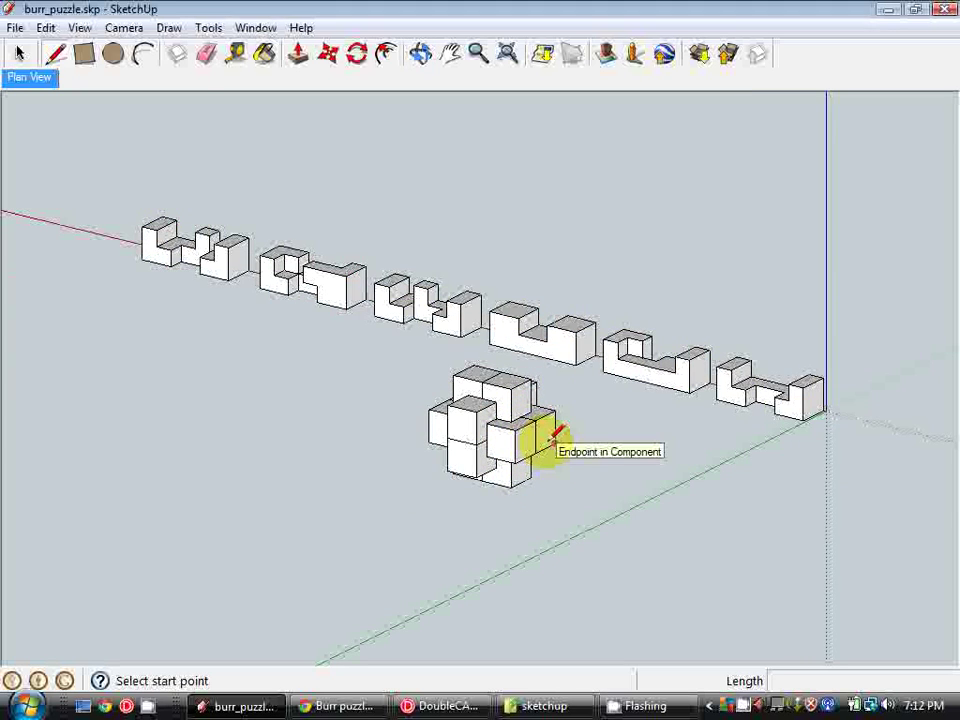
{"action": "middle_click_drag", "start_coordinate": [579, 407], "coordinate": [550, 456]}
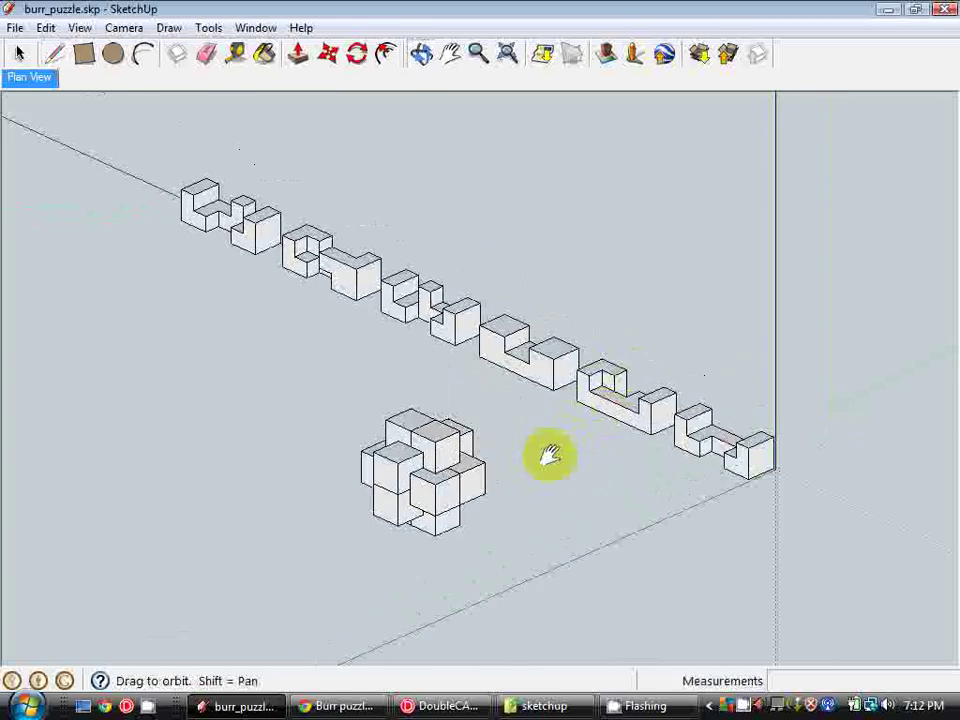
Step: Switch to Chrome and look through the precalculated six-piece burrs on the burr puzzles site, including the Fearsome Four
{"action": "left_click", "coordinate": [352, 707]}
{"action": "left_click", "coordinate": [36, 196]}
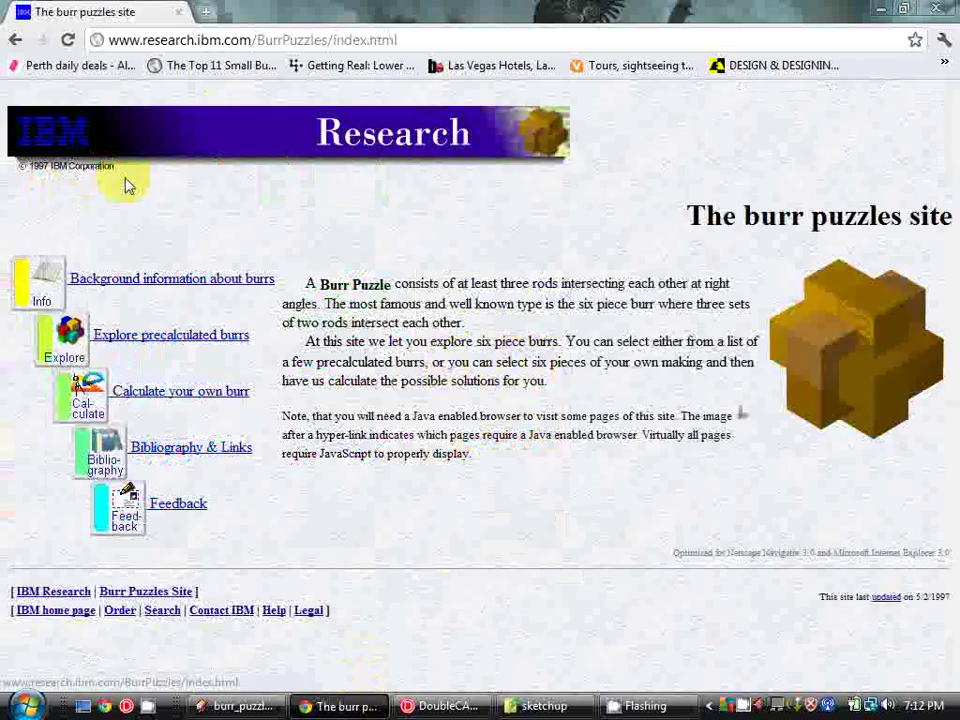
{"action": "left_click", "coordinate": [210, 343]}
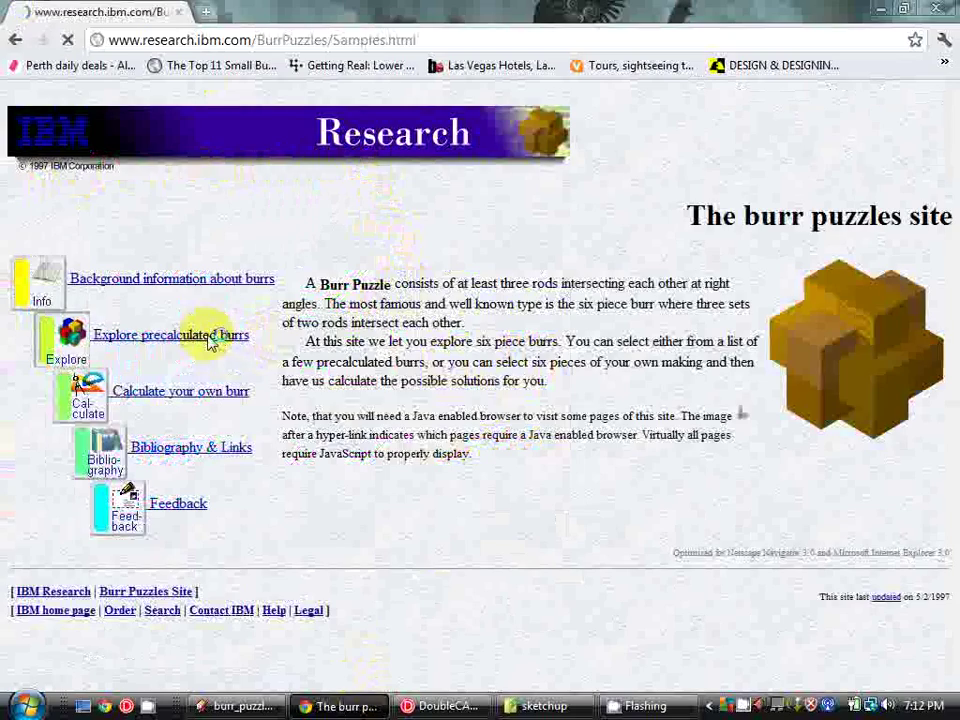
{"action": "scroll", "coordinate": [320, 457], "scroll_direction": "down", "scroll_amount": 1}
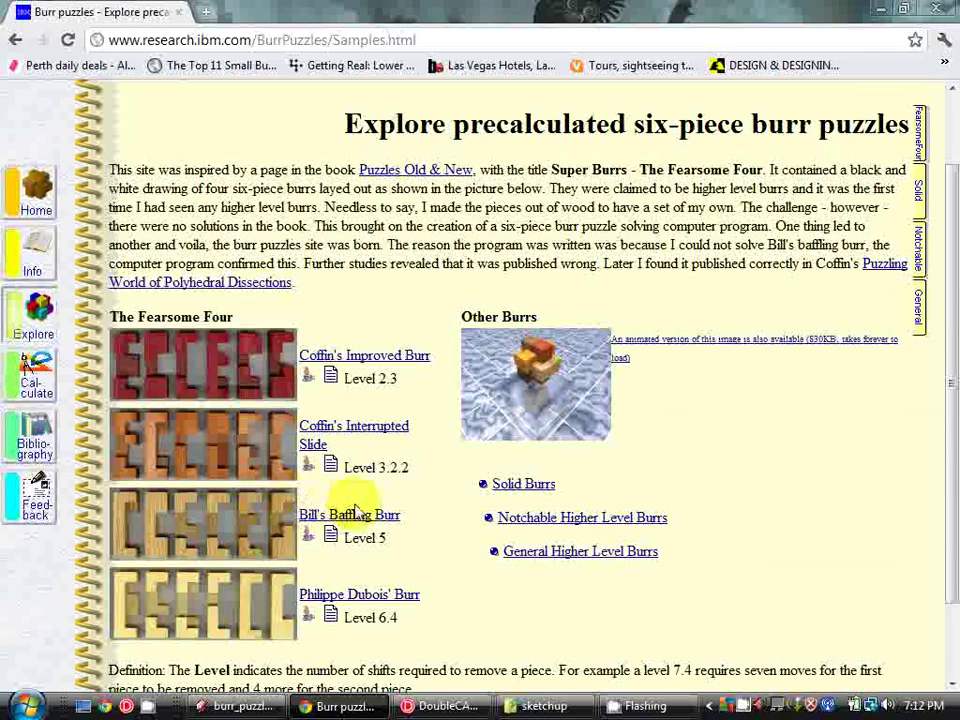
{"action": "left_click", "coordinate": [38, 165]}
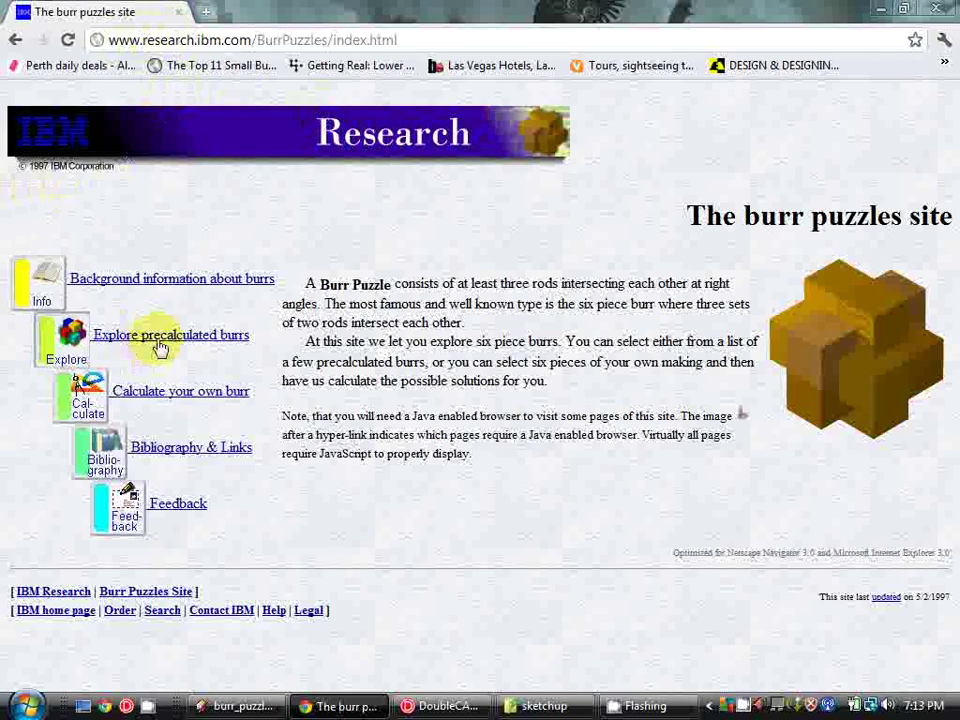
{"action": "left_click", "coordinate": [190, 338]}
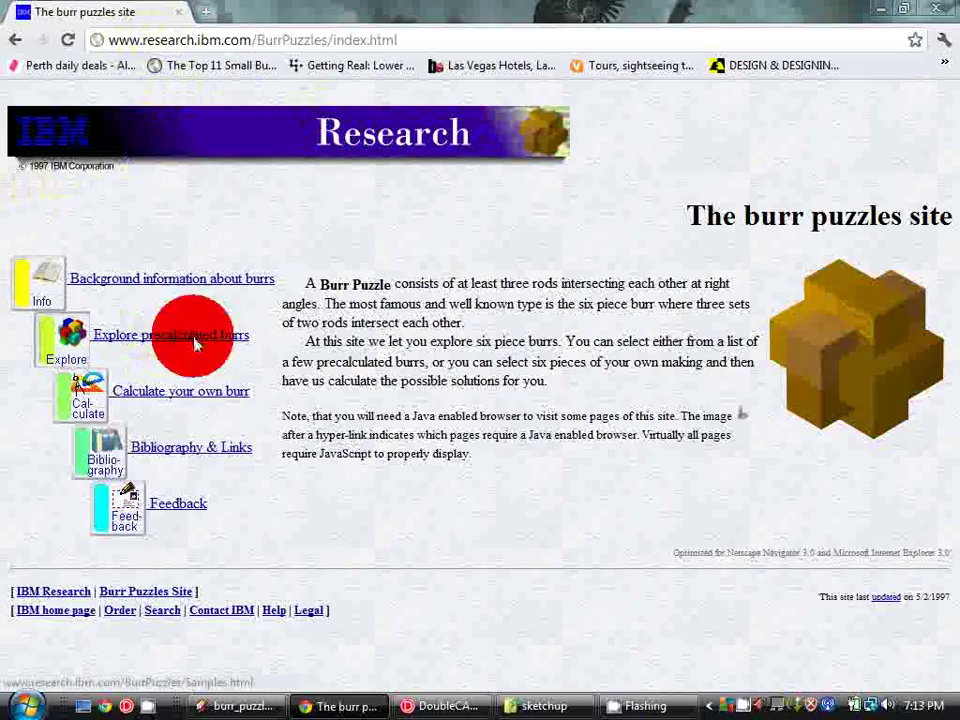
{"action": "scroll", "coordinate": [275, 342], "scroll_direction": "down", "scroll_amount": 1}
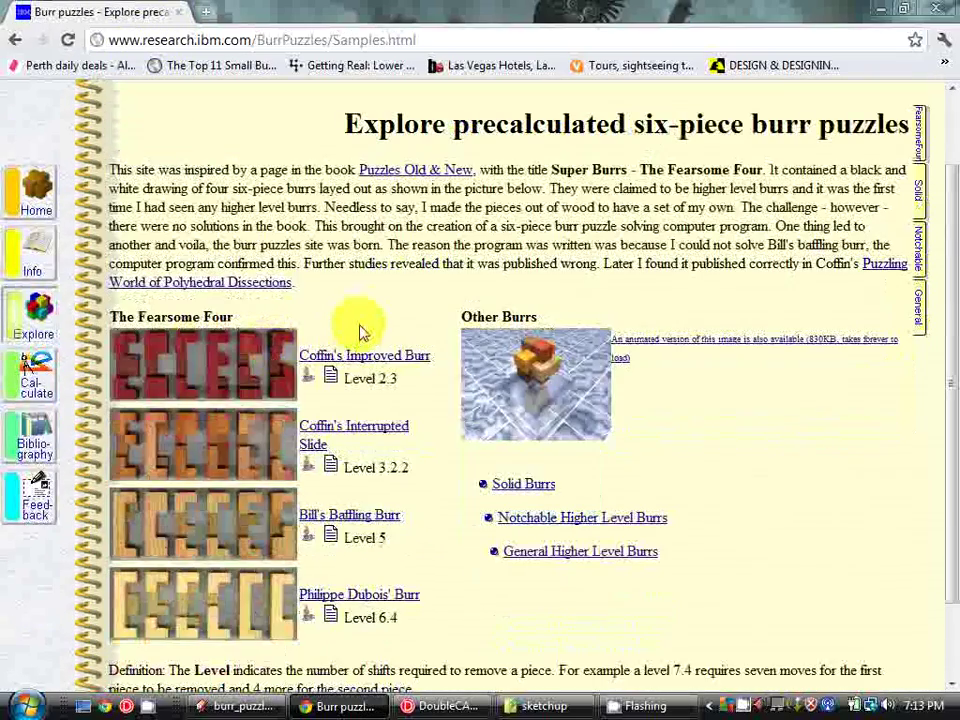
{"action": "scroll", "coordinate": [360, 328], "scroll_direction": "down", "scroll_amount": 1}
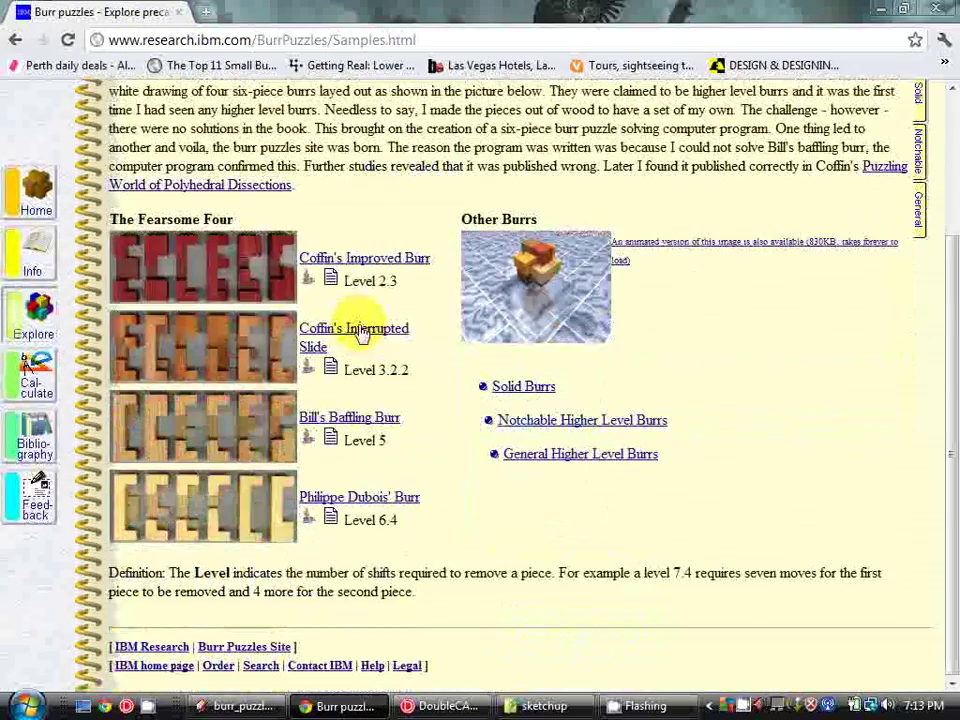
Step: Open Bill's Baffling Burr and examine its assembled solution and the enlarged shapes of its six pieces
{"action": "left_click", "coordinate": [390, 420]}
{"action": "scroll", "coordinate": [401, 398], "scroll_direction": "down", "scroll_amount": 1}
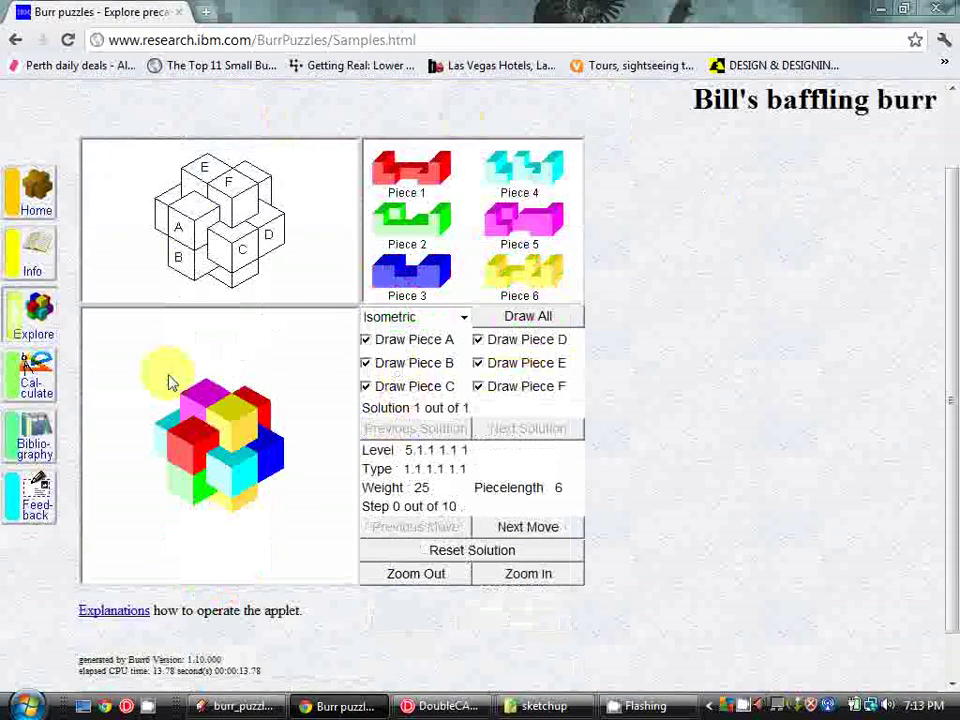
{"action": "left_click", "coordinate": [267, 400]}
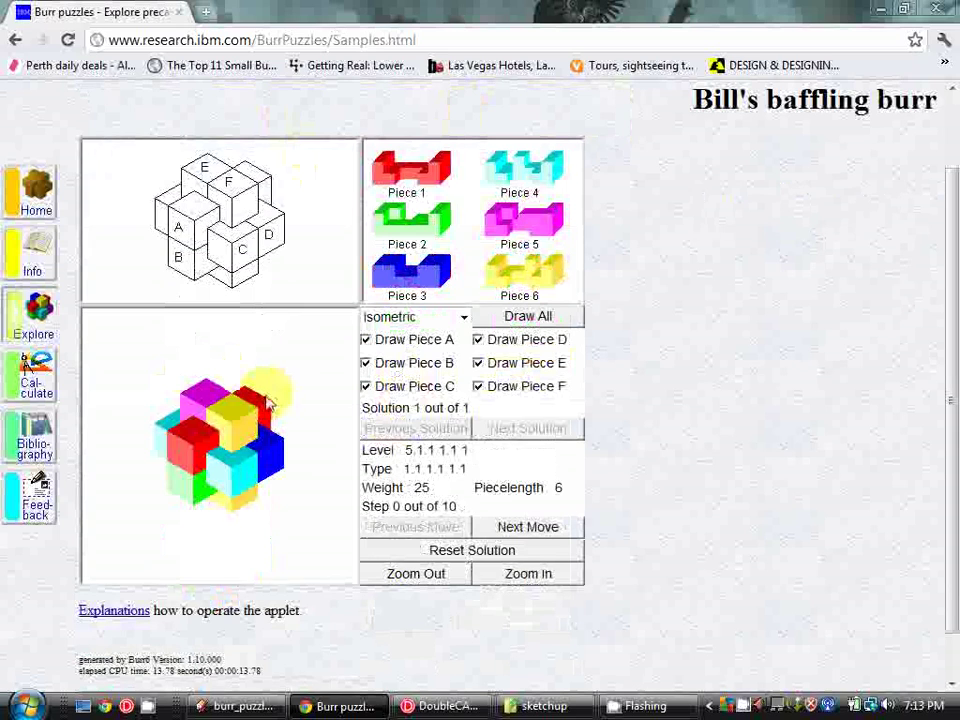
{"action": "left_click", "coordinate": [467, 226]}
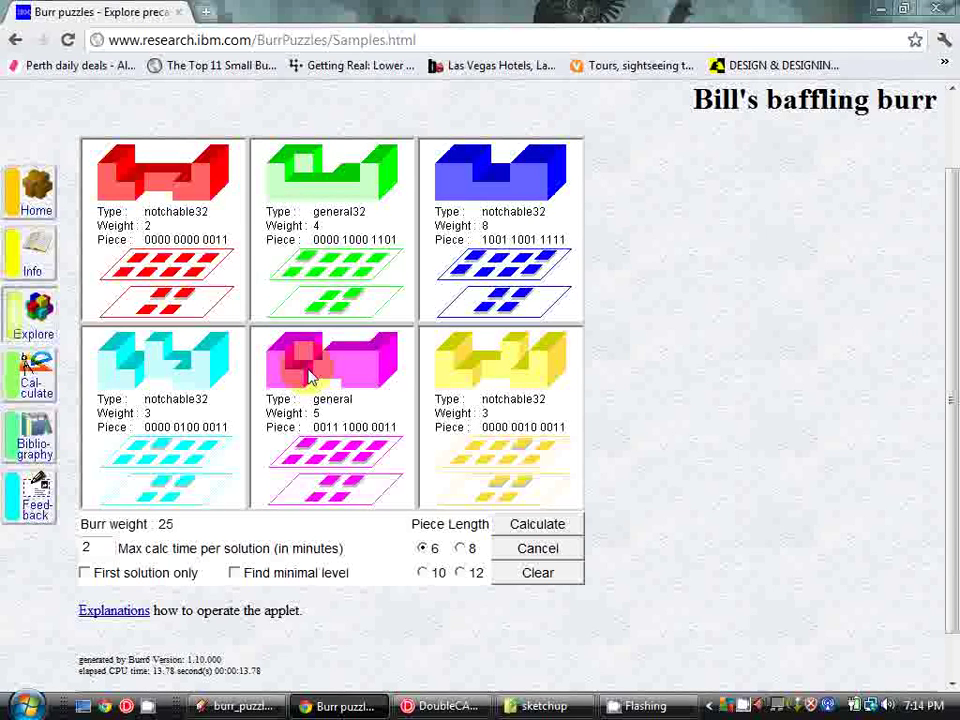
Step: Switch back to SketchUp and create a new, empty model
{"action": "left_click", "coordinate": [253, 706]}
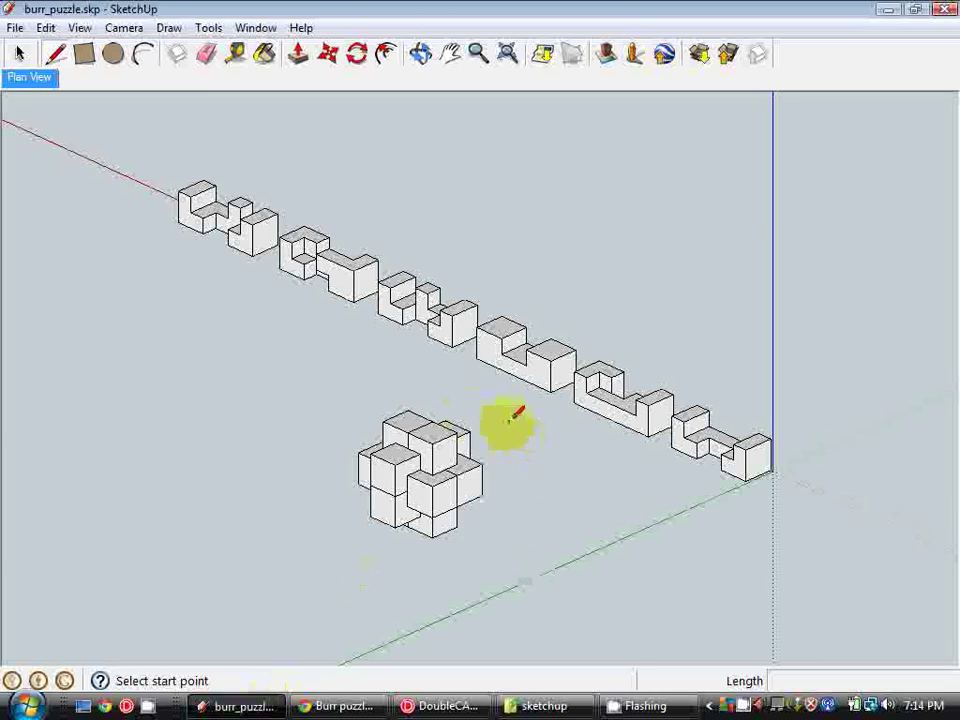
{"action": "mouse_move", "coordinate": [461, 407]}
{"action": "middle_mouse_down"}
{"action": "mouse_move", "coordinate": [447, 412]}
{"action": "mouse_move", "coordinate": [464, 408]}
{"action": "middle_mouse_up"}
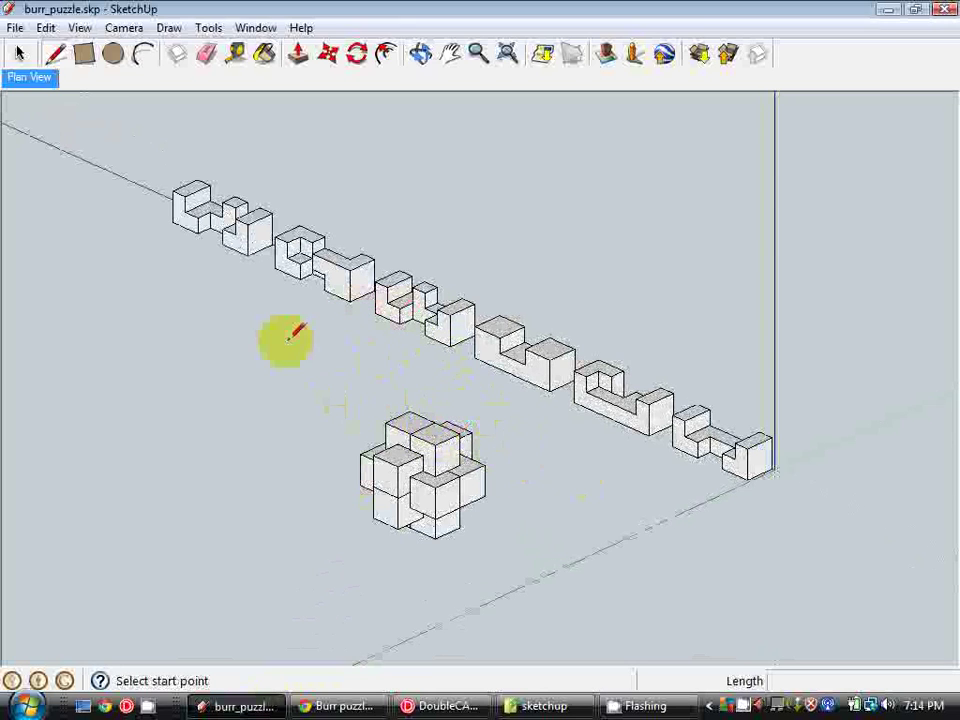
{"action": "left_click", "coordinate": [15, 28]}
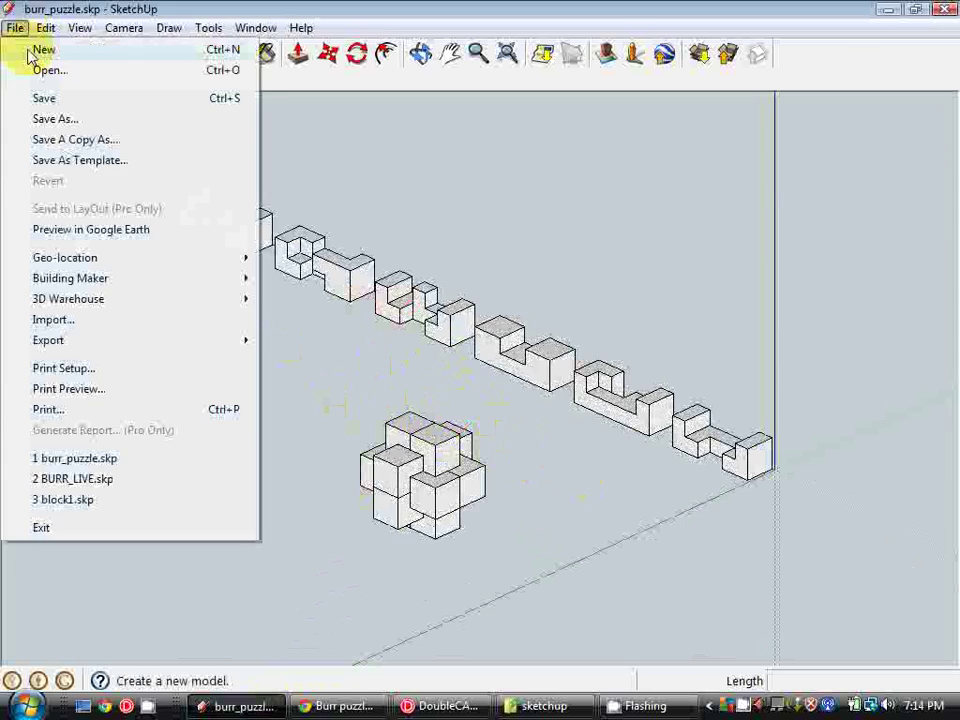
{"action": "left_click", "coordinate": [30, 52]}
Step: Set the default drawing template to Product Design and Woodworking - Millimeters
{"action": "left_click", "coordinate": [256, 28]}
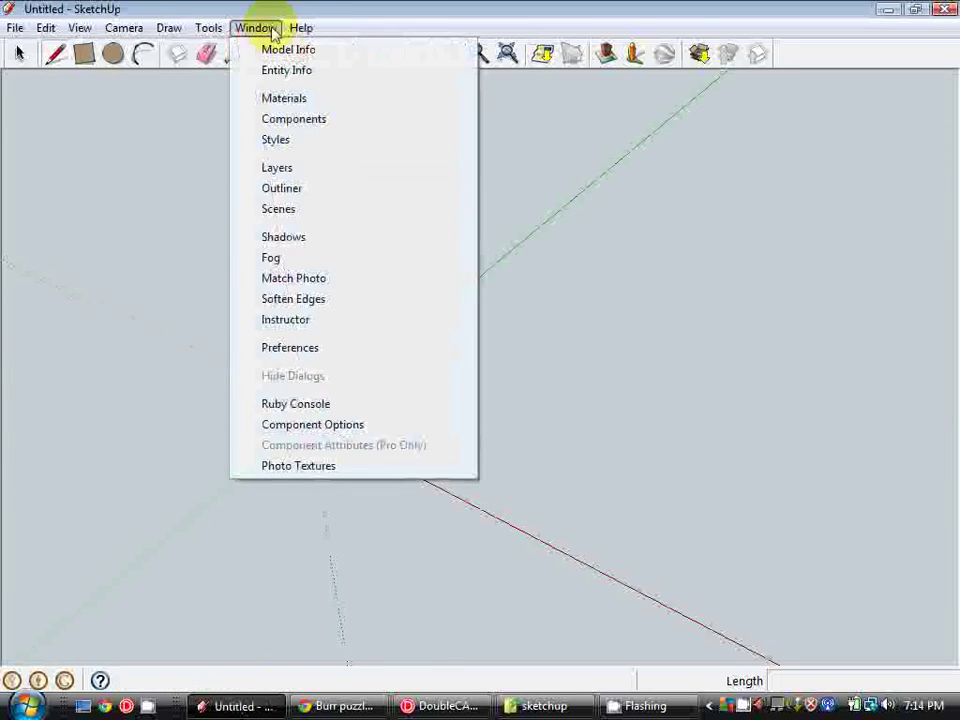
{"action": "left_click", "coordinate": [352, 358]}
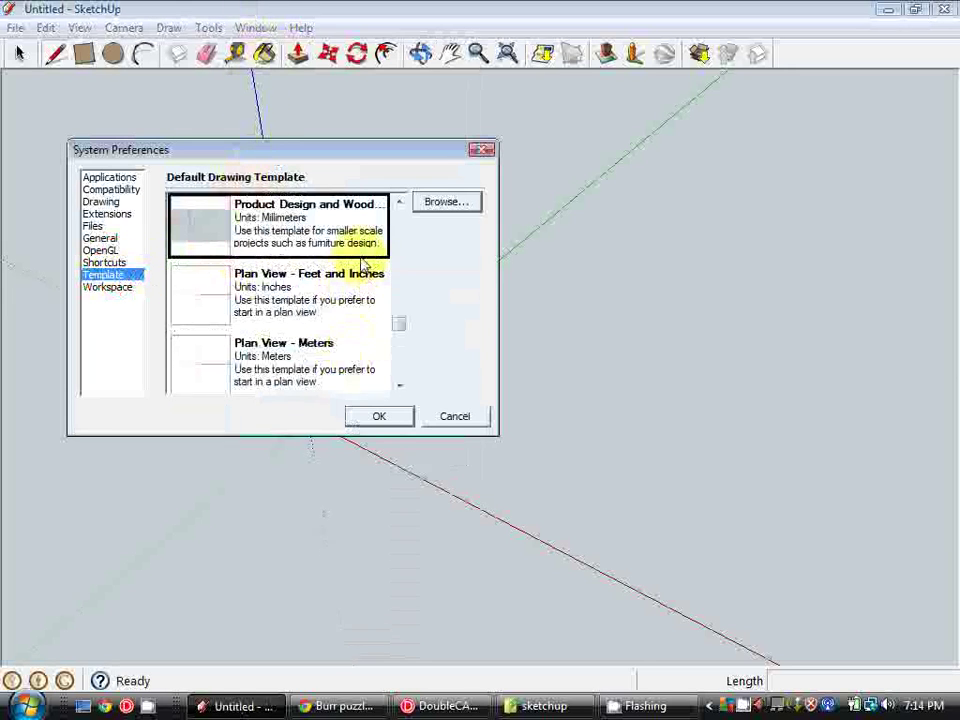
{"action": "mouse_move", "coordinate": [400, 328]}
{"action": "left_mouse_down"}
{"action": "mouse_move", "coordinate": [396, 257]}
{"action": "mouse_move", "coordinate": [399, 308]}
{"action": "left_mouse_up"}
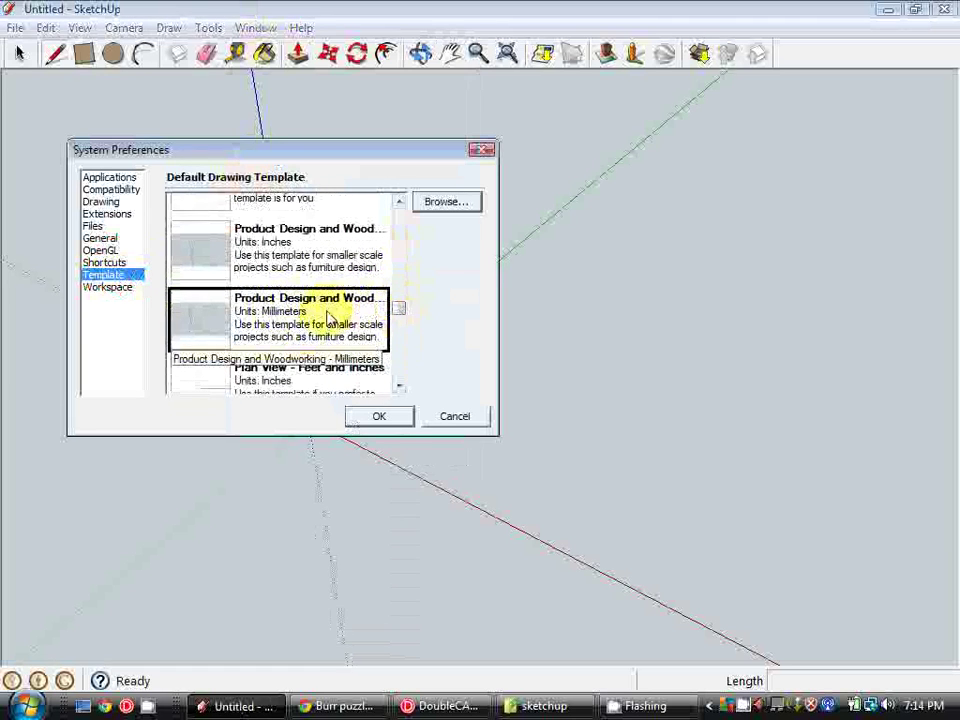
{"action": "left_click", "coordinate": [300, 316]}
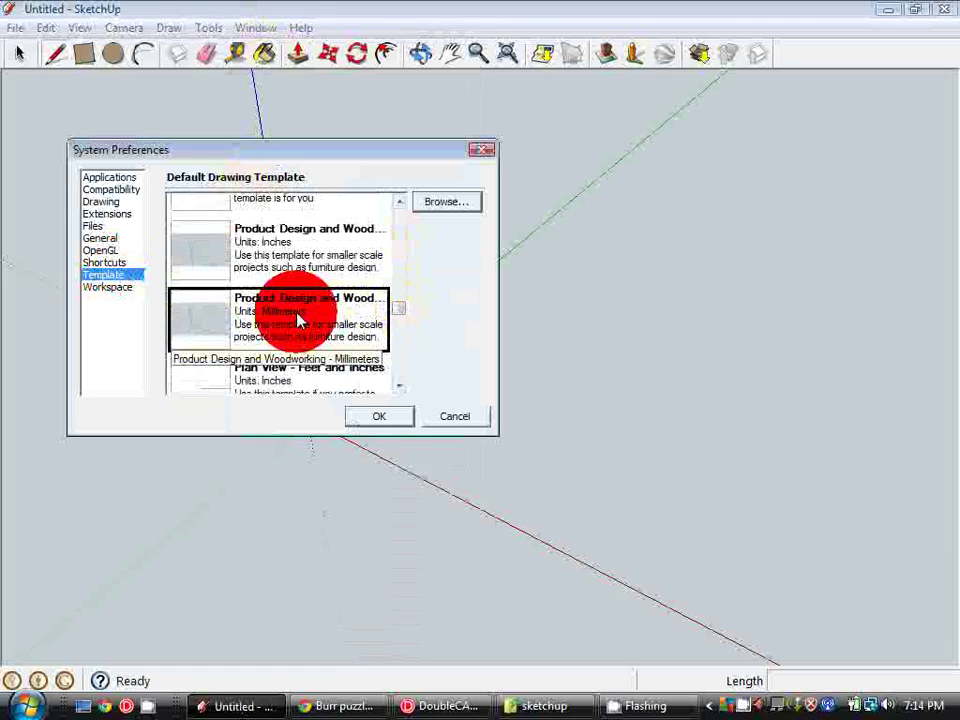
{"action": "left_click", "coordinate": [381, 416]}
Step: Draw a 20 by 60 mm rectangle on the ground plane starting at the origin, checking the piece shapes in Chrome first
{"action": "mouse_move", "coordinate": [435, 388]}
{"action": "middle_mouse_down"}
{"action": "mouse_move", "coordinate": [426, 418]}
{"action": "mouse_move", "coordinate": [426, 398]}
{"action": "mouse_move", "coordinate": [414, 557]}
{"action": "middle_mouse_up"}
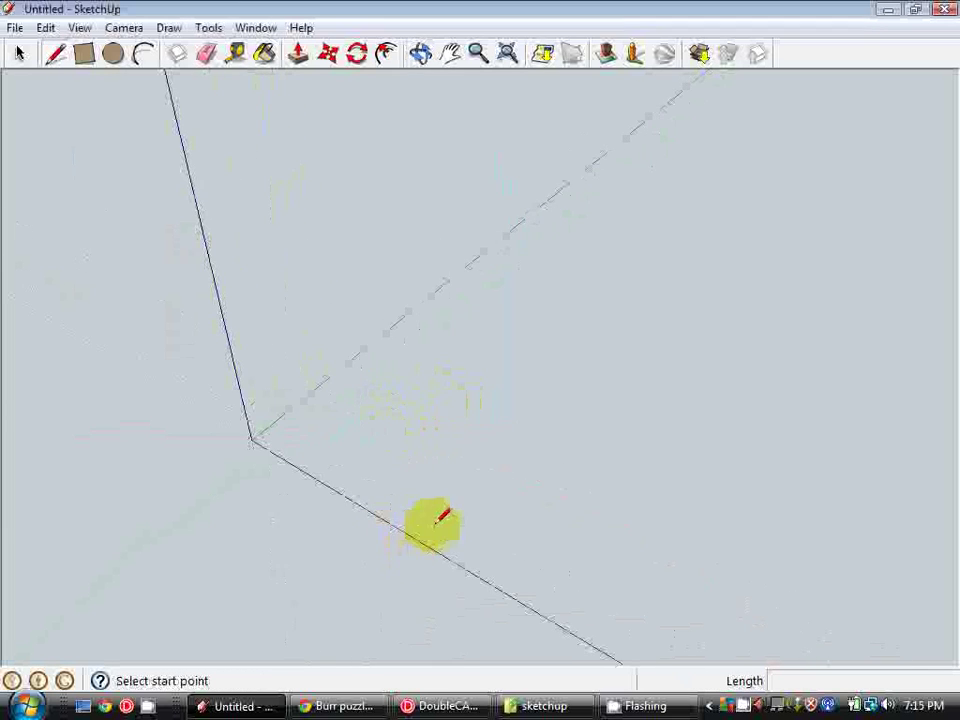
{"action": "mouse_move", "coordinate": [420, 510]}
{"action": "middle_mouse_down"}
{"action": "mouse_move", "coordinate": [414, 435]}
{"action": "mouse_move", "coordinate": [360, 531]}
{"action": "mouse_move", "coordinate": [484, 420]}
{"action": "mouse_move", "coordinate": [458, 492]}
{"action": "mouse_move", "coordinate": [429, 484]}
{"action": "mouse_move", "coordinate": [510, 495]}
{"action": "mouse_move", "coordinate": [261, 405]}
{"action": "mouse_move", "coordinate": [376, 414]}
{"action": "middle_mouse_up"}
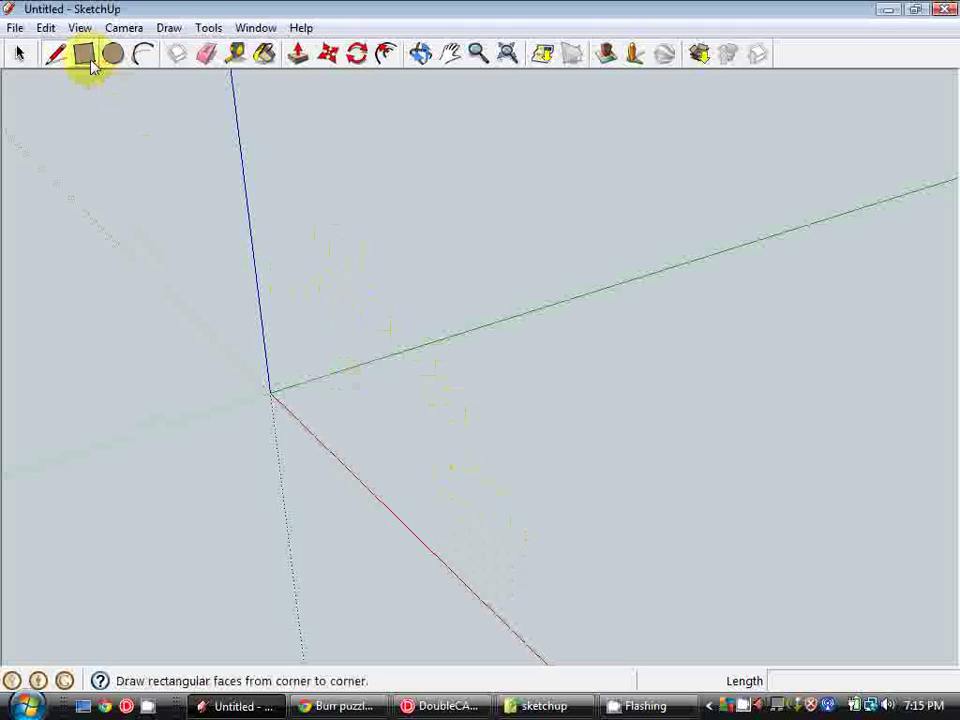
{"action": "mouse_move", "coordinate": [450, 456]}
{"action": "middle_mouse_down"}
{"action": "mouse_move", "coordinate": [403, 476]}
{"action": "mouse_move", "coordinate": [396, 575]}
{"action": "mouse_move", "coordinate": [557, 568]}
{"action": "middle_mouse_up"}
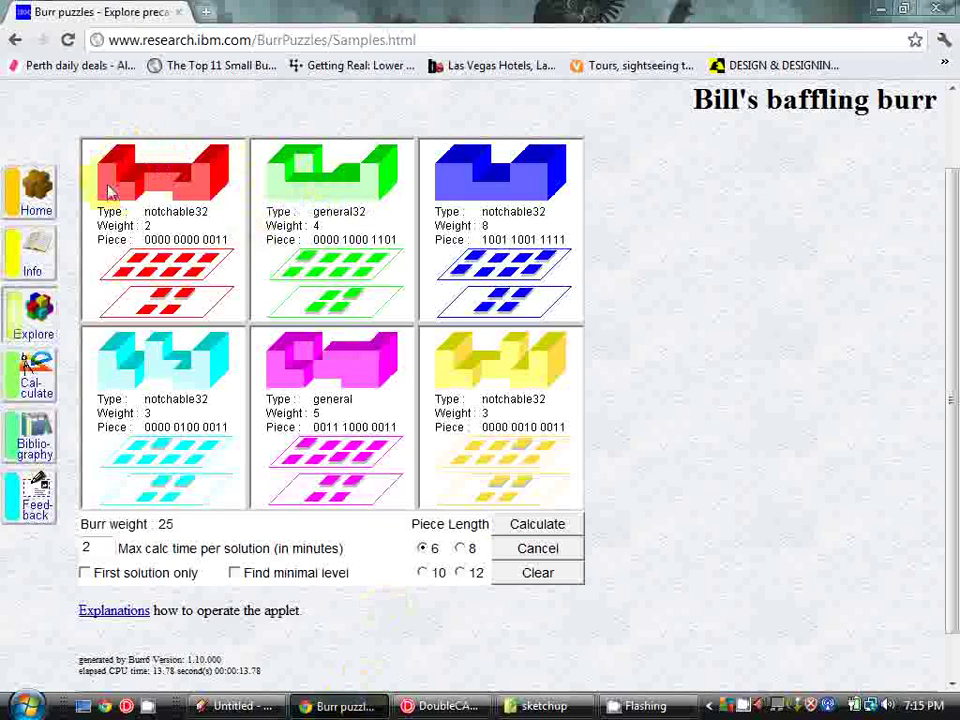
{"action": "left_click", "coordinate": [235, 706]}
{"action": "mouse_move", "coordinate": [553, 246]}
{"action": "middle_mouse_down"}
{"action": "mouse_move", "coordinate": [556, 340]}
{"action": "mouse_move", "coordinate": [128, 96]}
{"action": "middle_mouse_up"}
{"action": "left_click", "coordinate": [84, 53]}
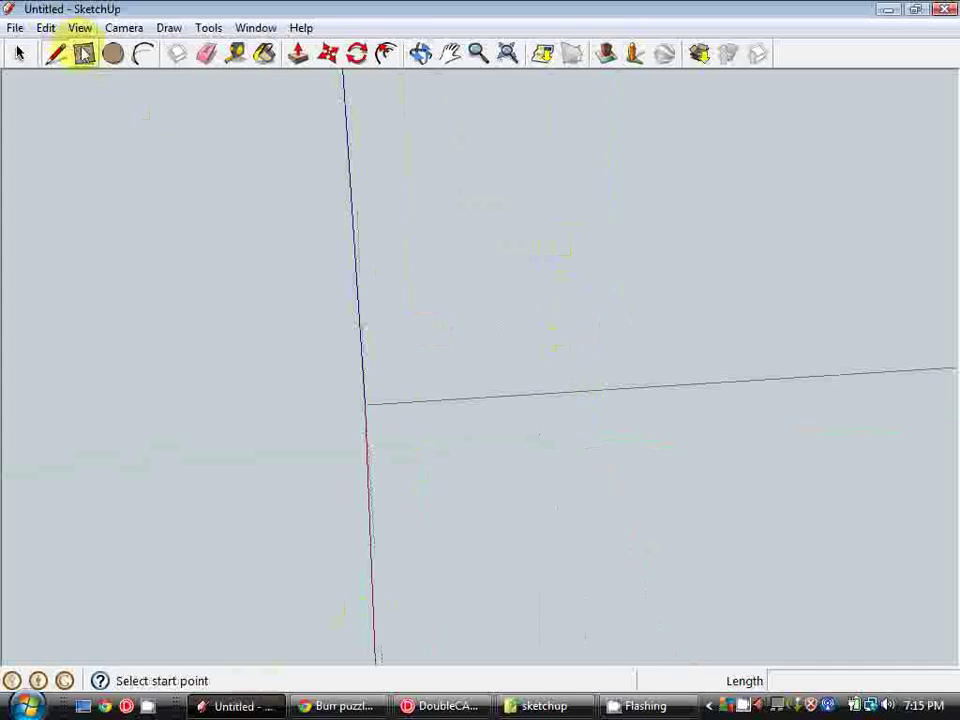
{"action": "left_click", "coordinate": [364, 403]}
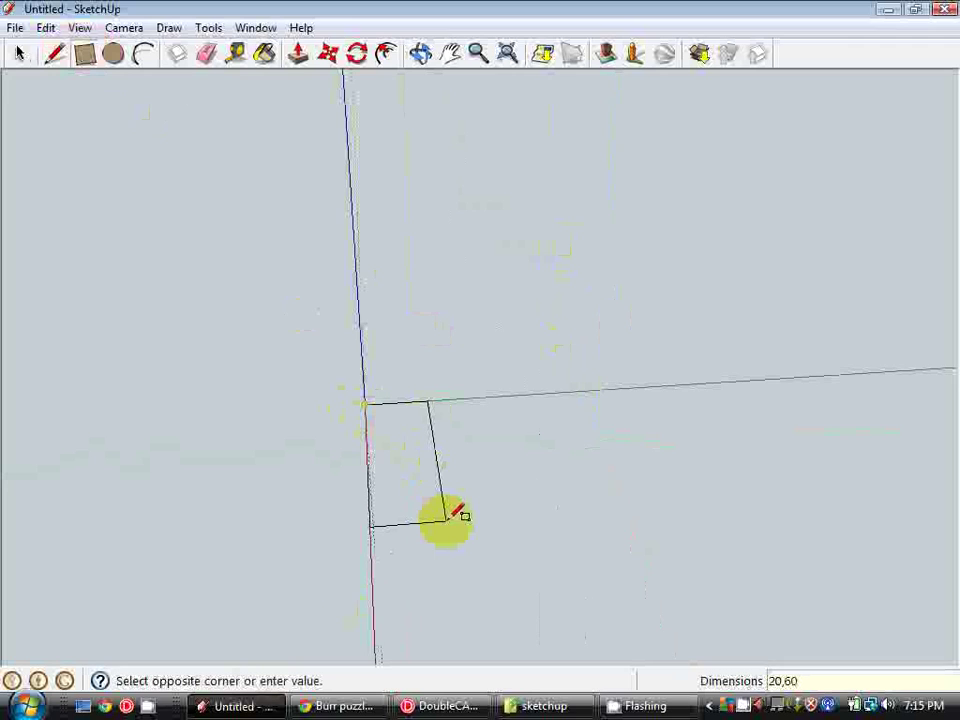
{"action": "key", "text": "Escape"}
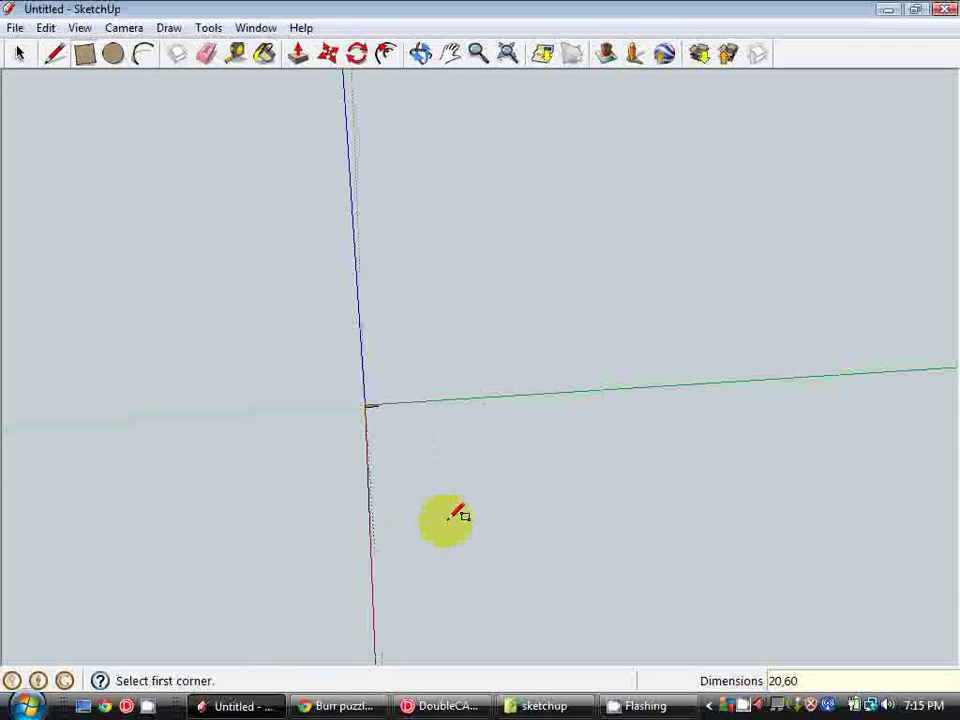
Step: Push/Pull the rectangle upward 20 mm into a solid block
{"action": "middle_click_drag", "start_coordinate": [360, 420], "coordinate": [427, 465]}
{"action": "scroll", "coordinate": [399, 394], "scroll_direction": "up", "scroll_amount": 3}
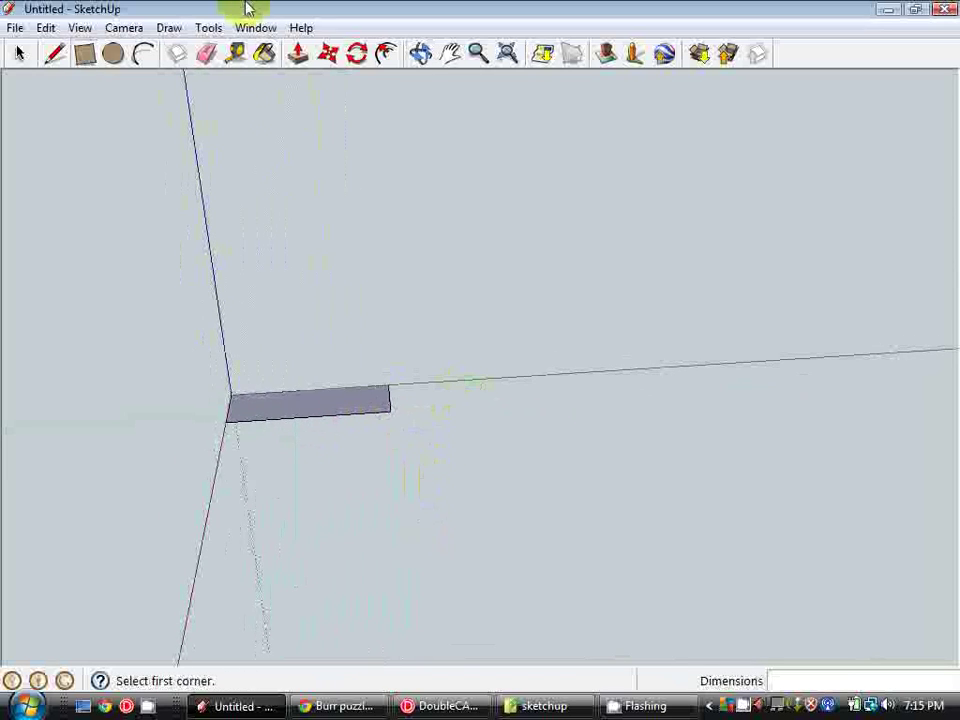
{"action": "left_click", "coordinate": [297, 53]}
{"action": "left_click_drag", "start_coordinate": [340, 410], "coordinate": [335, 357]}
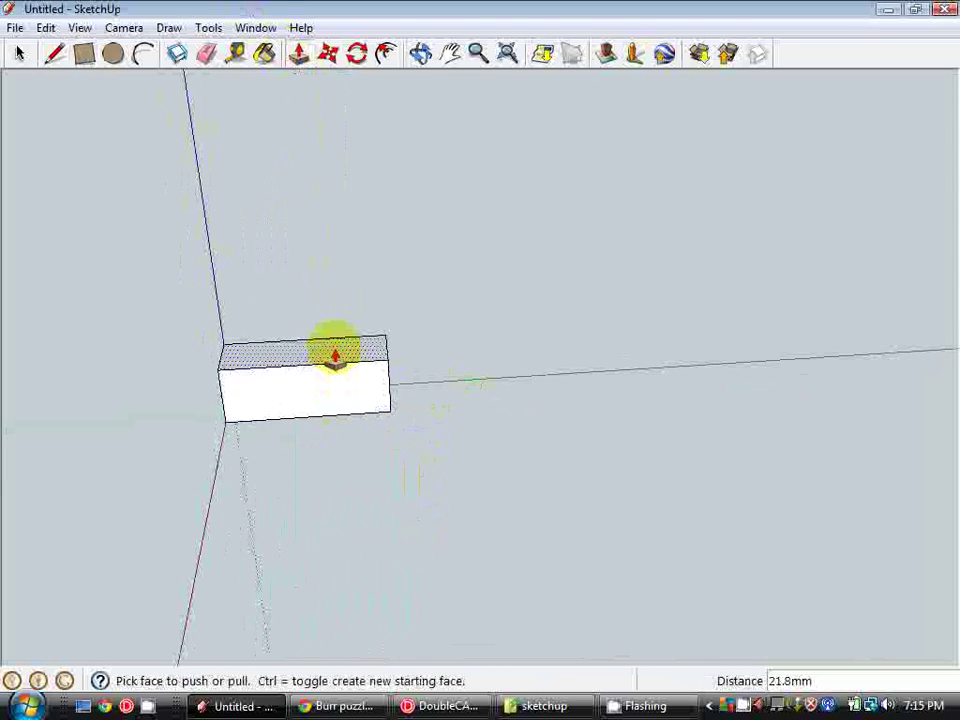
{"action": "type", "text": "20"}
{"action": "key", "text": "Return"}
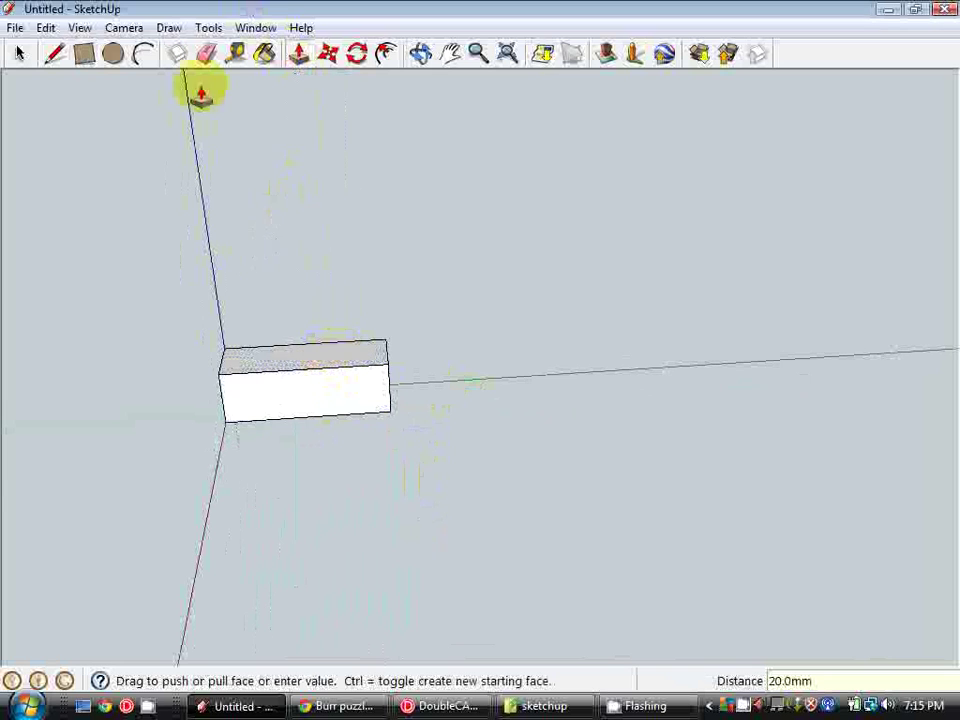
Step: Place Tape Measure guides across the block's top face, each 10 mm in from one of its two short end edges
{"action": "left_click", "coordinate": [19, 53]}
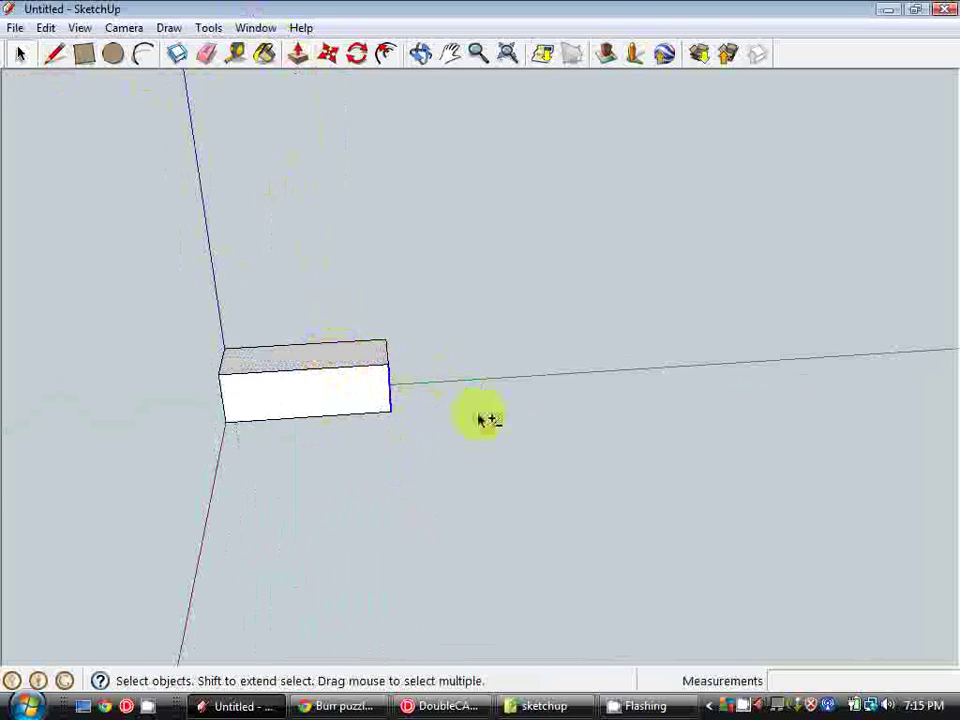
{"action": "middle_click_drag", "start_coordinate": [484, 418], "coordinate": [445, 418]}
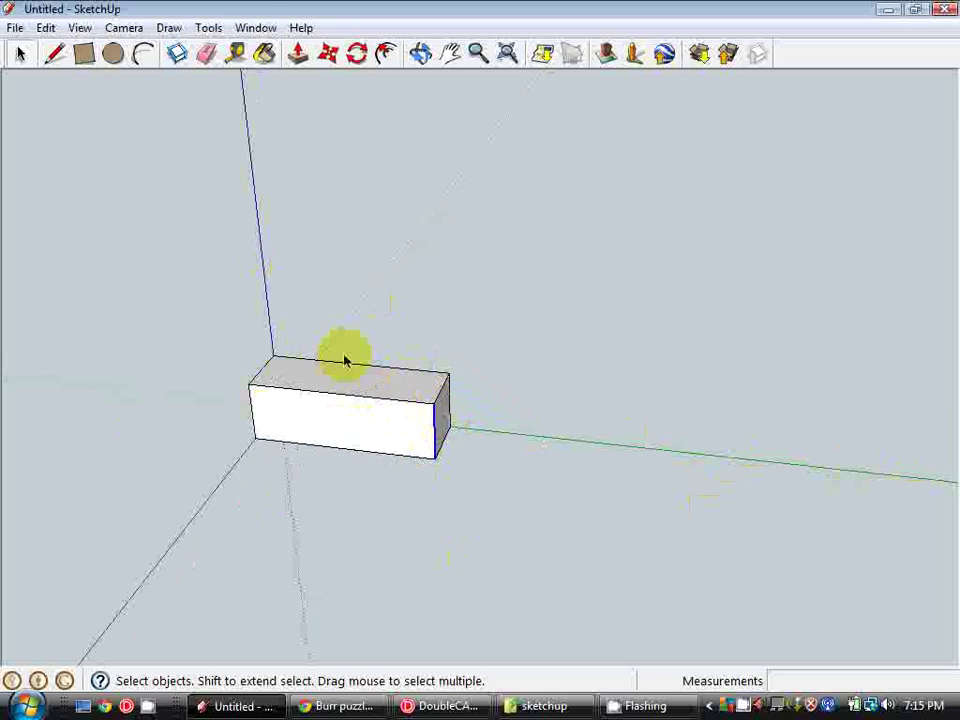
{"action": "left_click", "coordinate": [55, 55]}
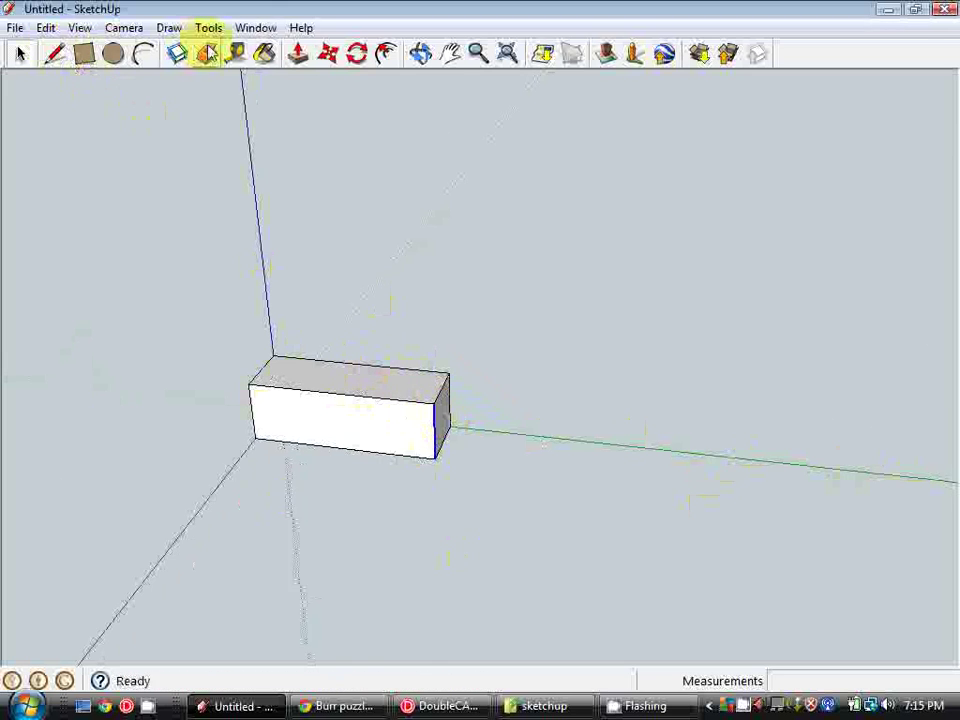
{"action": "left_click", "coordinate": [235, 53]}
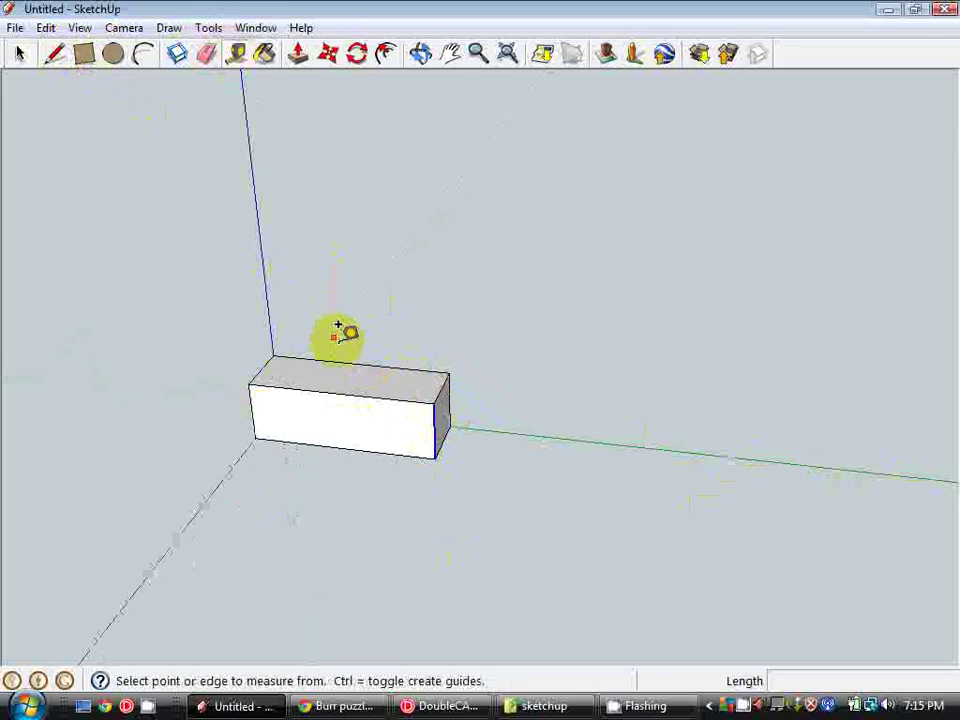
{"action": "scroll", "coordinate": [268, 375], "scroll_direction": "up", "scroll_amount": 4}
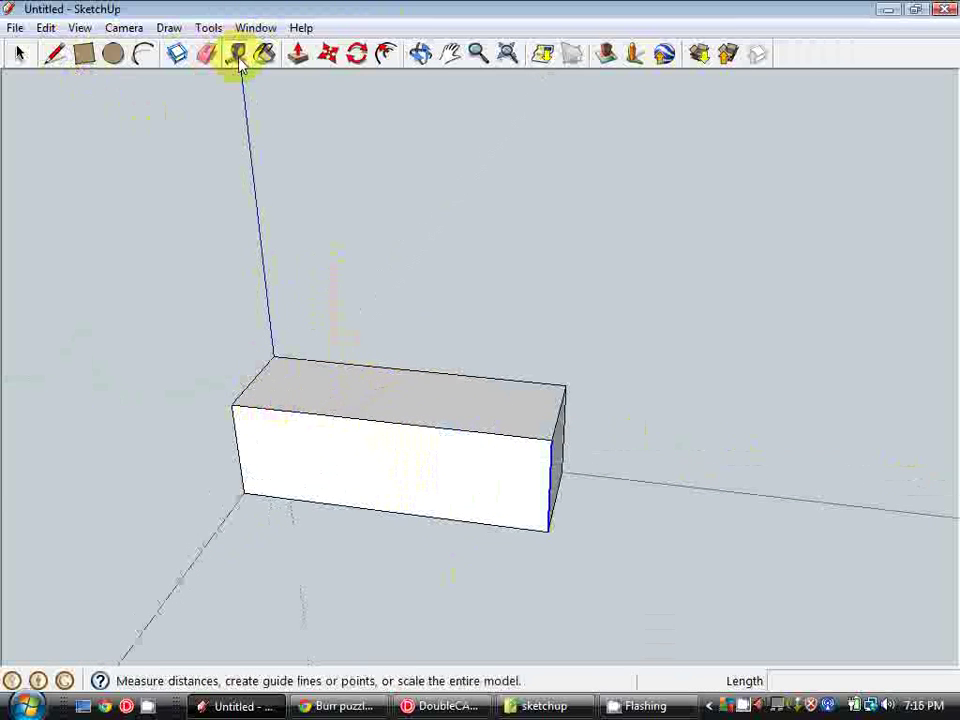
{"action": "left_click", "coordinate": [258, 366]}
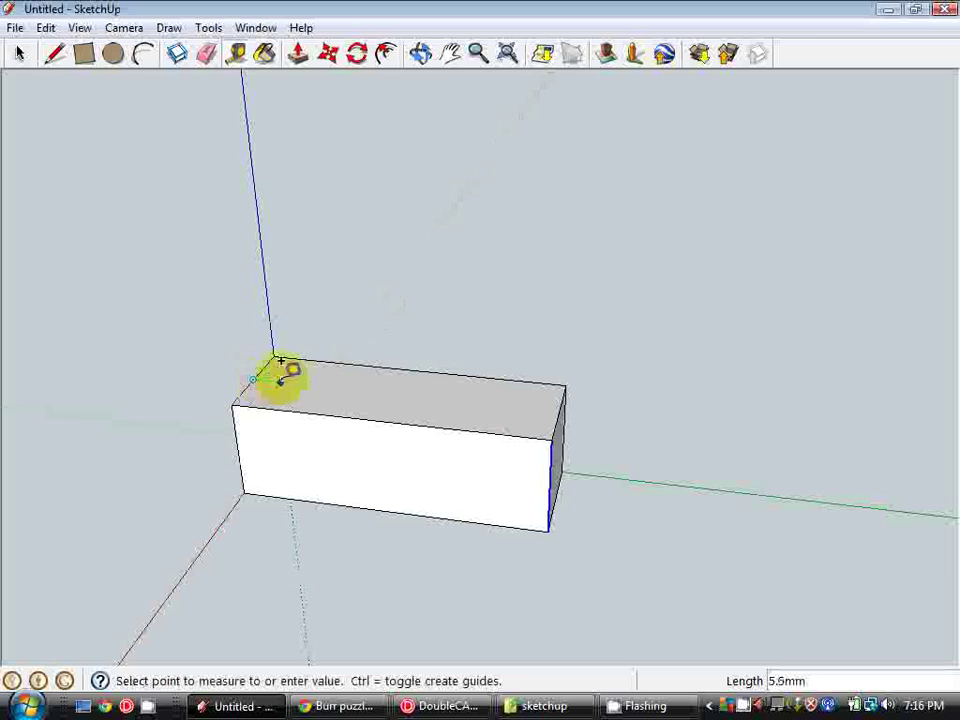
{"action": "key", "text": "Return"}
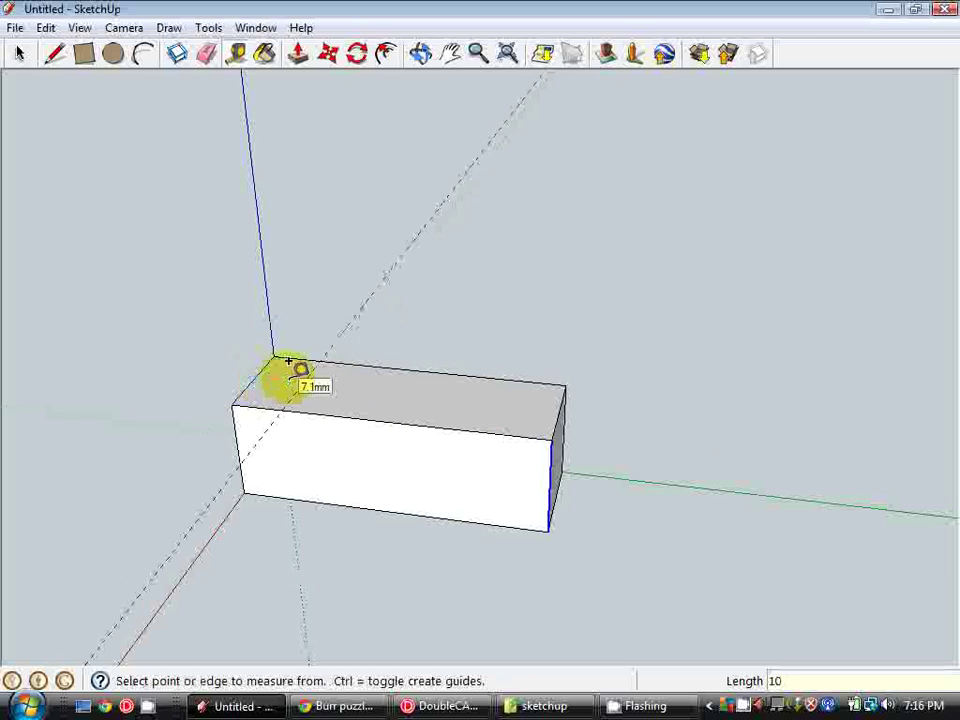
{"action": "left_click", "coordinate": [553, 398]}
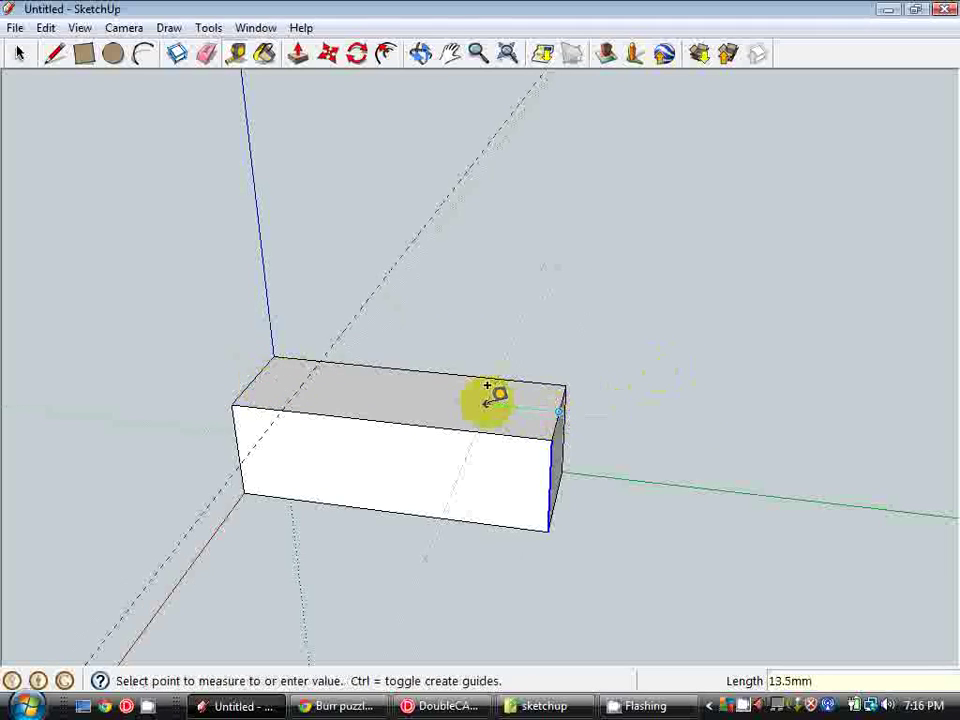
{"action": "type", "text": "10"}
{"action": "key", "text": "Return"}
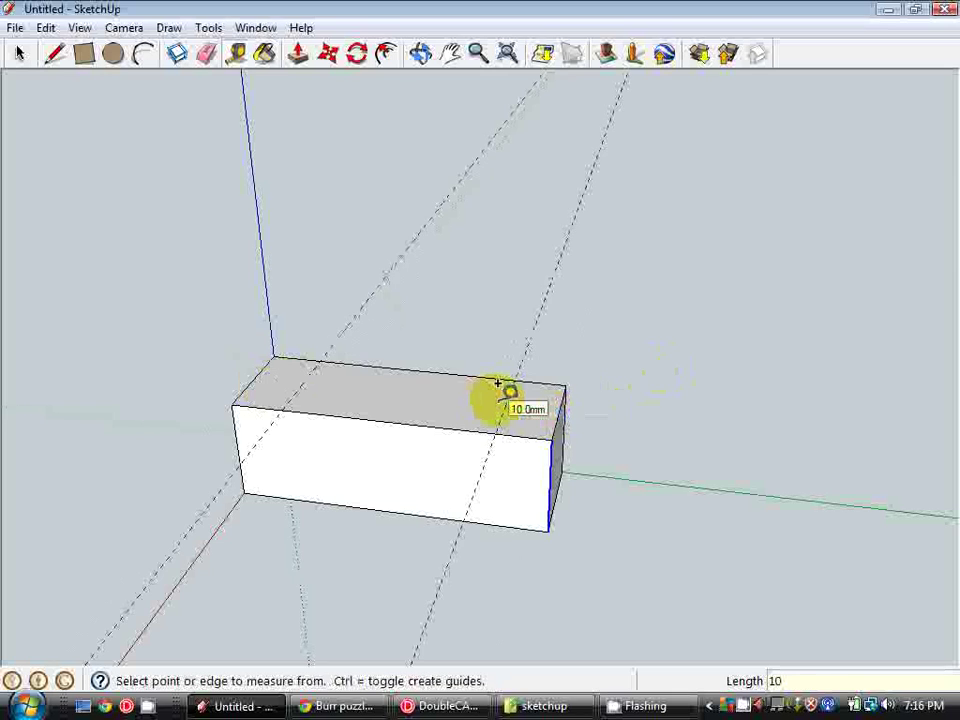
Step: Draw a line across the top face along each of the two guides, from the front edge to the back edge
{"action": "left_click", "coordinate": [55, 56]}
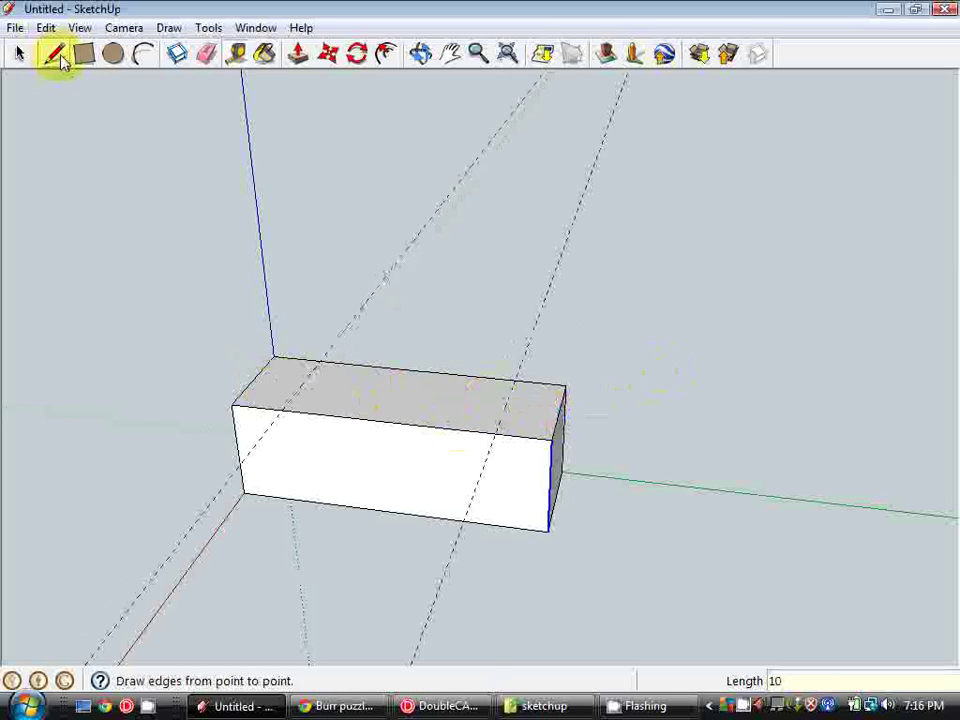
{"action": "left_click", "coordinate": [282, 410]}
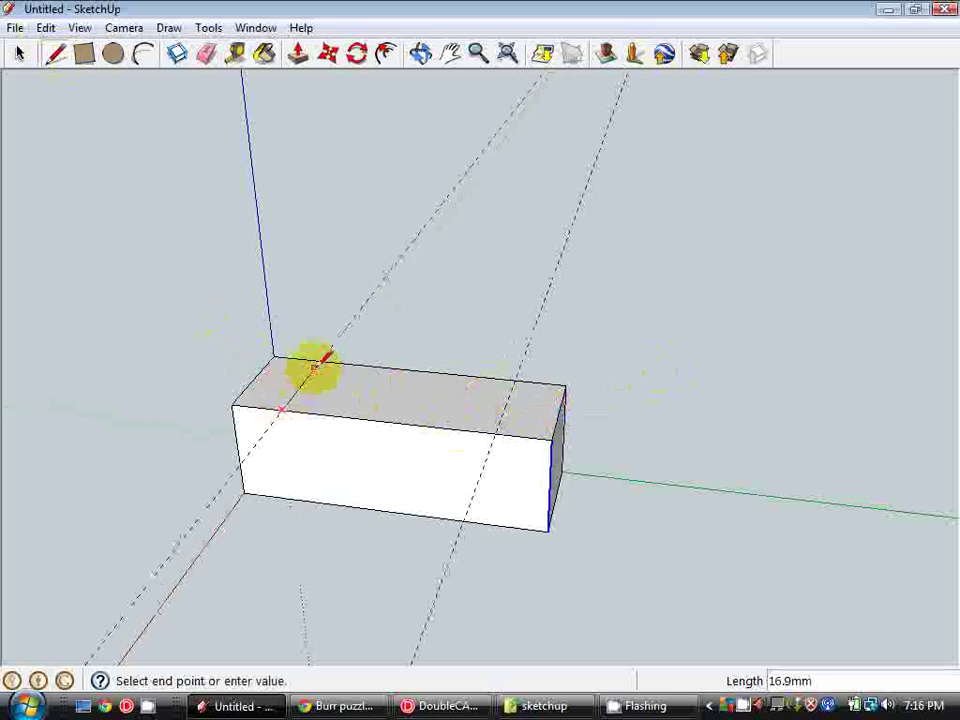
{"action": "left_click", "coordinate": [495, 432]}
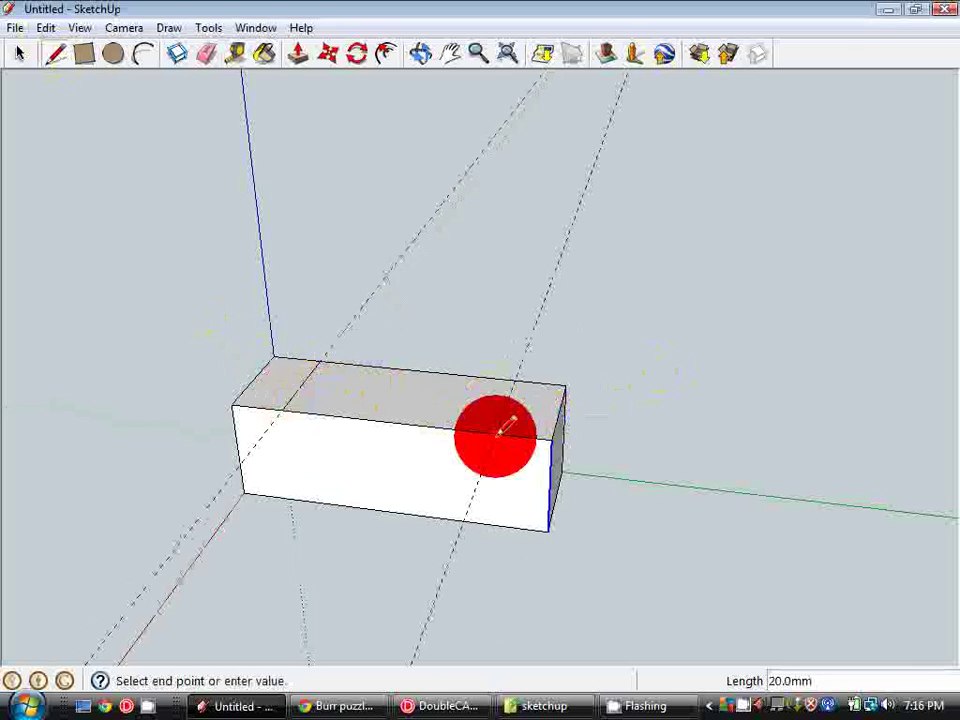
{"action": "left_click", "coordinate": [515, 380]}
Step: Push/Pull the middle section of the top face down 10 mm to cut a full-width notch
{"action": "left_click", "coordinate": [294, 52]}
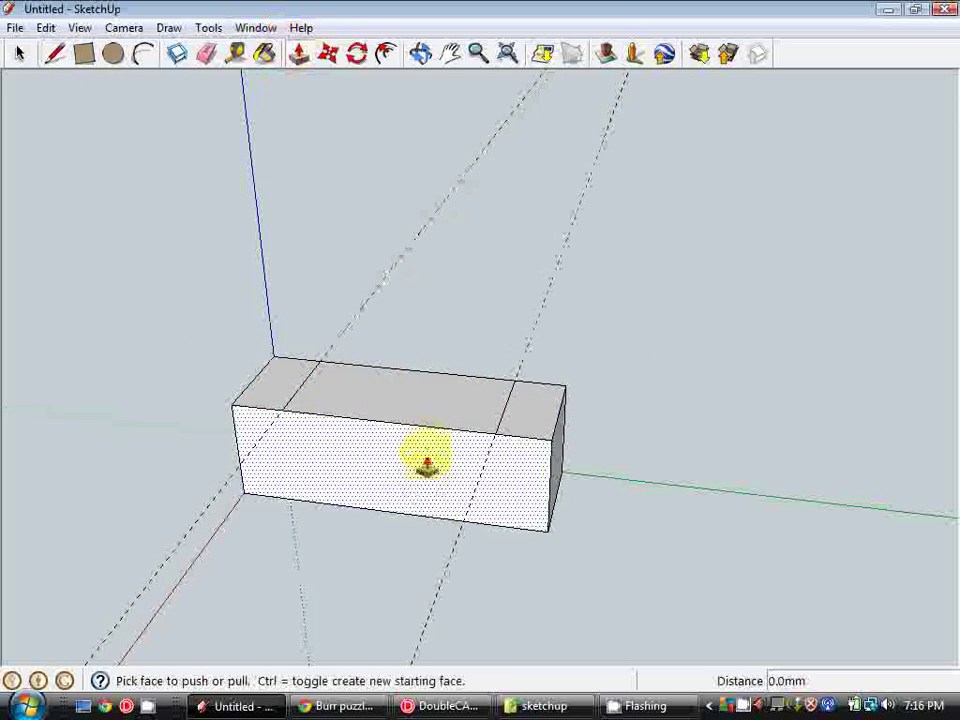
{"action": "left_click", "coordinate": [421, 413]}
{"action": "left_click", "coordinate": [419, 443]}
{"action": "left_click", "coordinate": [422, 452]}
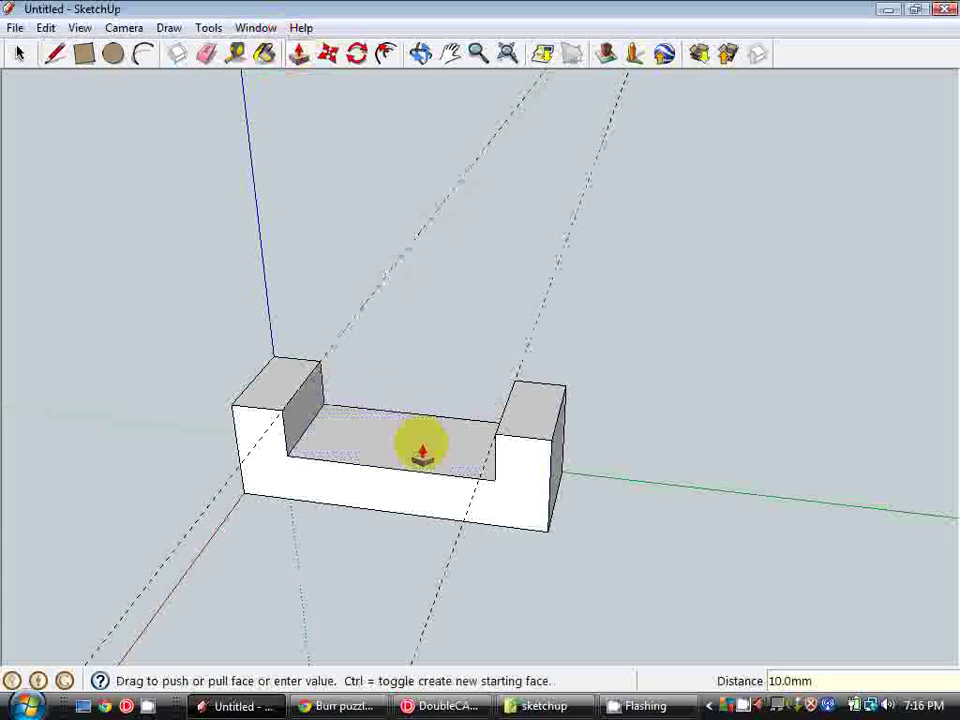
Step: Outline a 20 by 10 mm rectangle on the notch floor from a 10 mm midpoint line, copies 10 mm to each side and a connecting line
{"action": "left_click", "coordinate": [55, 53]}
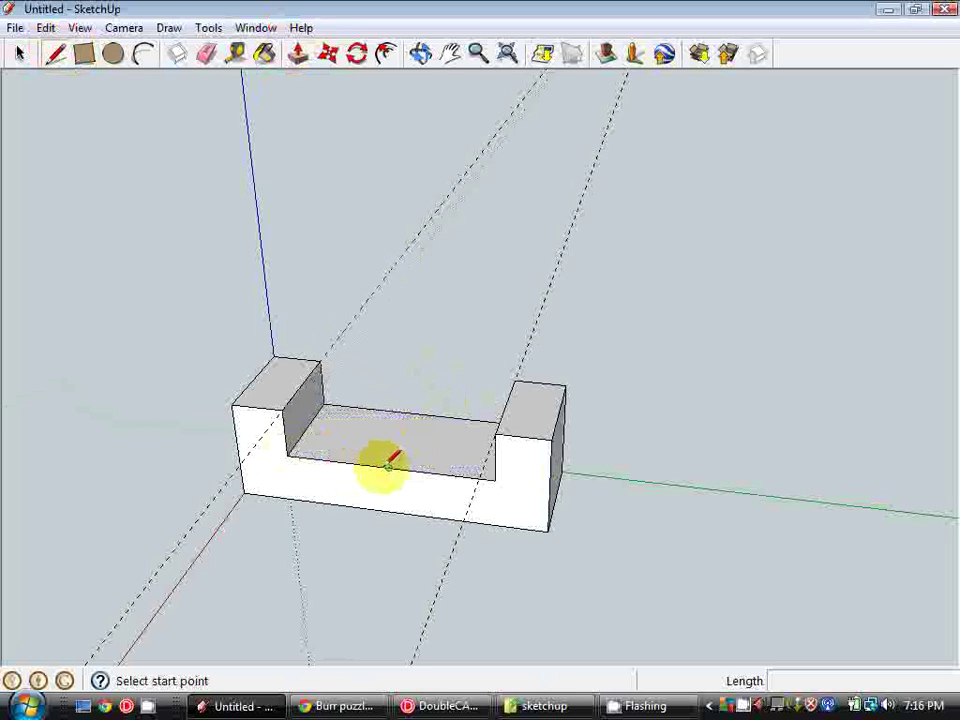
{"action": "left_click", "coordinate": [388, 459]}
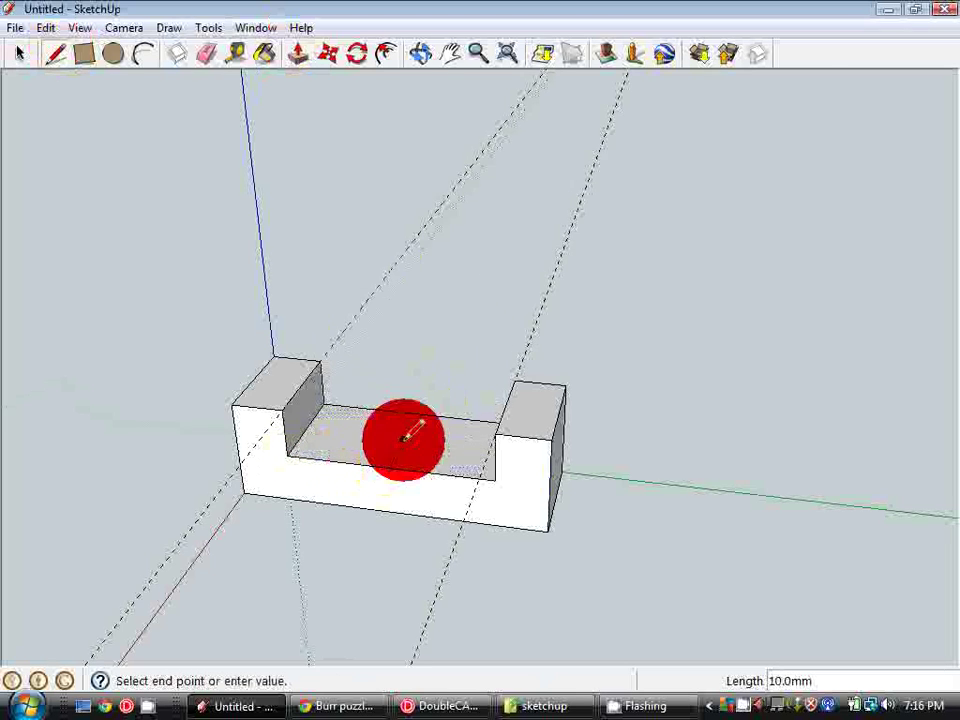
{"action": "left_click", "coordinate": [328, 53]}
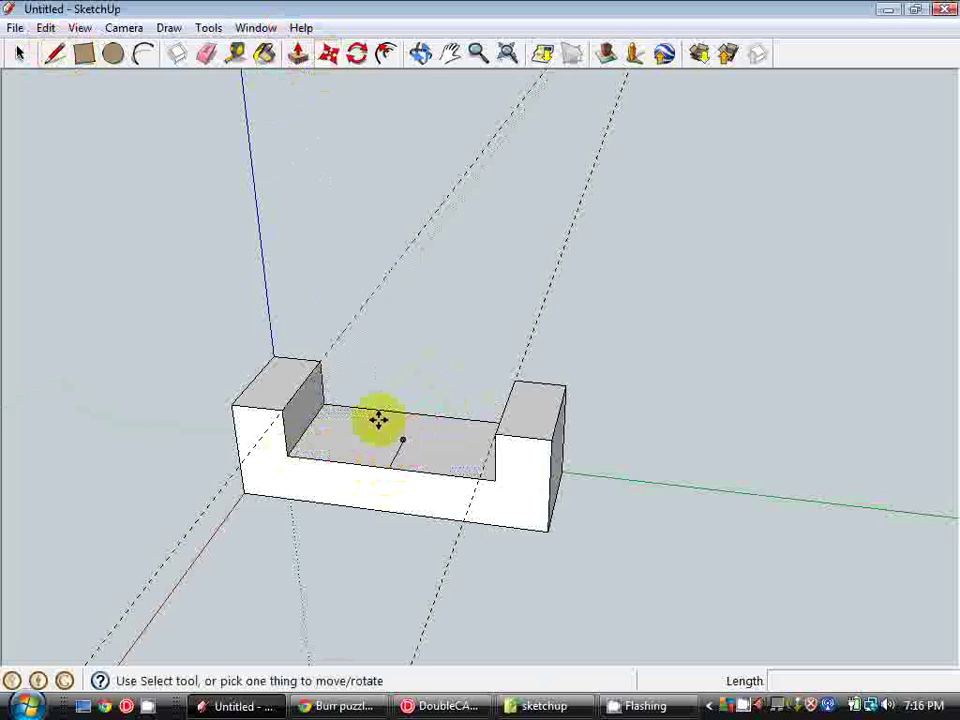
{"action": "left_click_drag", "start_coordinate": [399, 457], "coordinate": [450, 446], "text": "ctrl"}
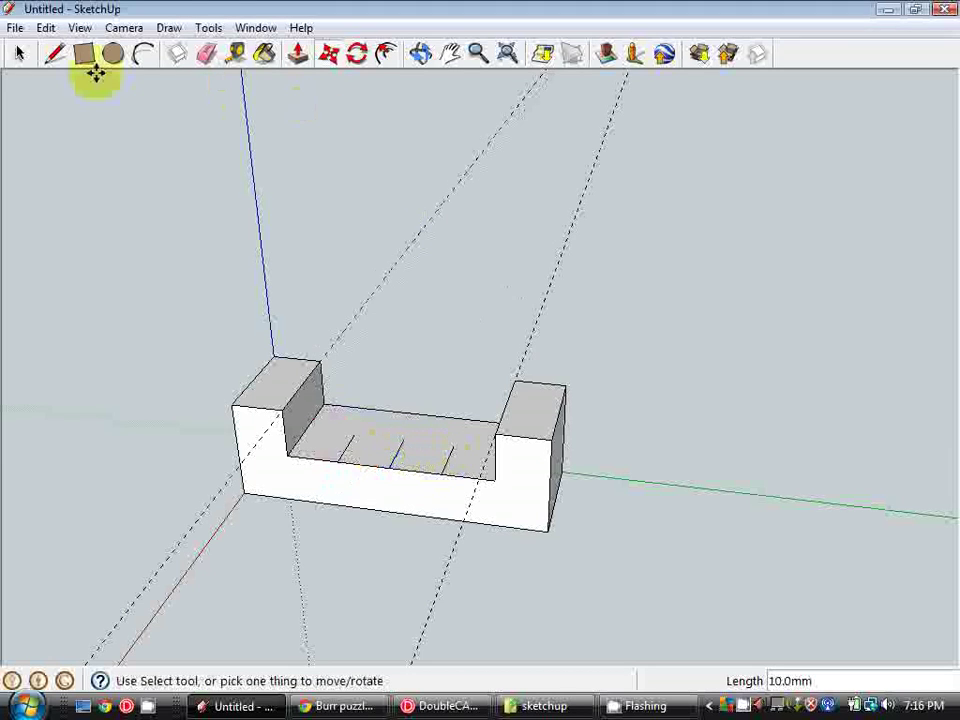
{"action": "left_click", "coordinate": [55, 53]}
{"action": "left_click", "coordinate": [354, 435]}
{"action": "left_click", "coordinate": [452, 447]}
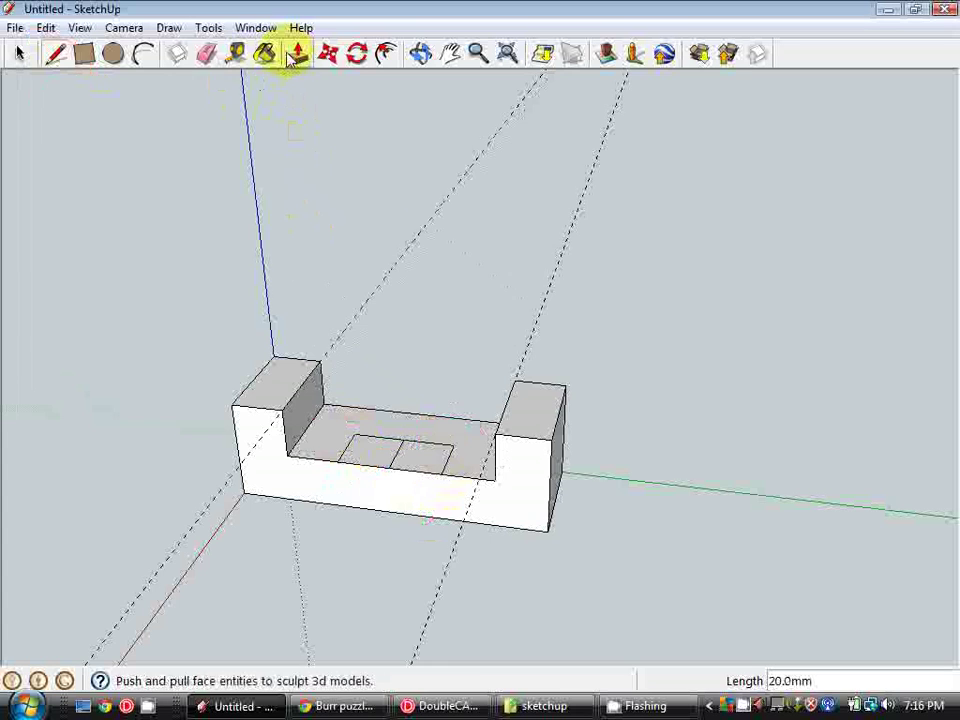
Step: Erase the line dividing the small rectangle and push the rectangle 10 mm down through the bottom of the piece
{"action": "left_click", "coordinate": [208, 53]}
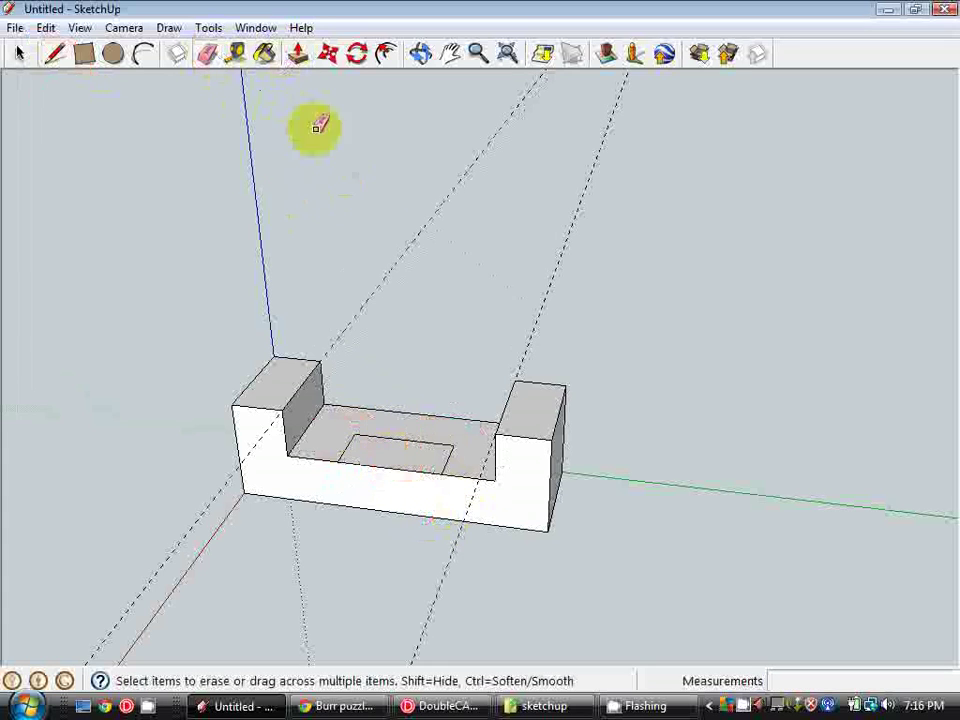
{"action": "left_click", "coordinate": [298, 53]}
{"action": "left_click_drag", "start_coordinate": [400, 468], "coordinate": [407, 551]}
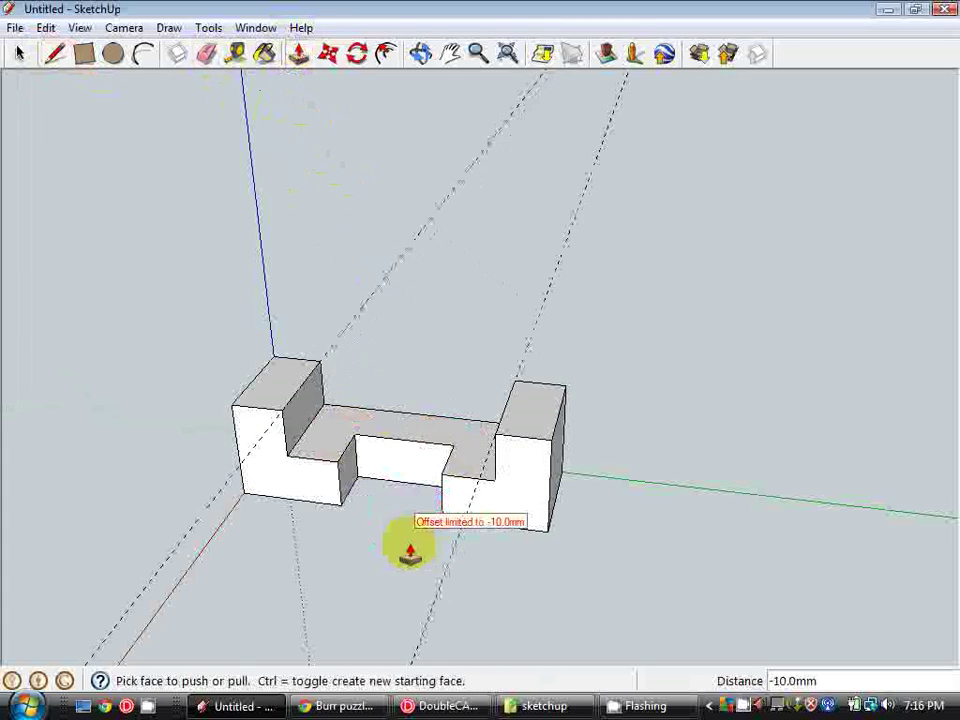
{"action": "middle_click_drag", "start_coordinate": [446, 561], "coordinate": [441, 515]}
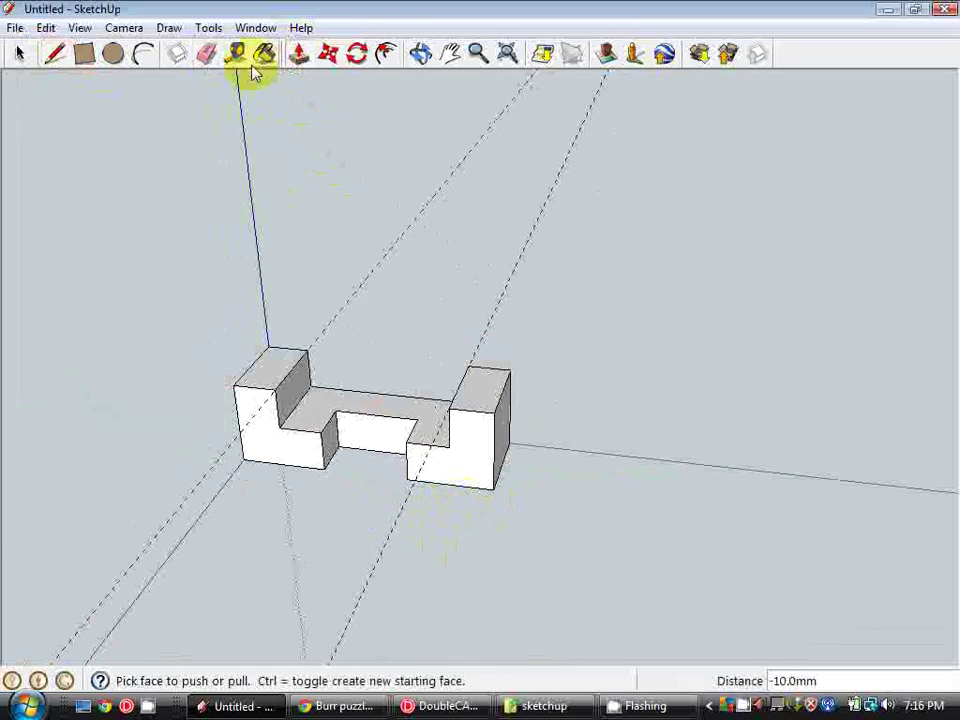
Step: Delete the two guide lines crossing the piece
{"action": "left_click", "coordinate": [17, 53]}
{"action": "mouse_move", "coordinate": [544, 381]}
{"action": "middle_mouse_down"}
{"action": "mouse_move", "coordinate": [585, 428]}
{"action": "mouse_move", "coordinate": [583, 467]}
{"action": "middle_mouse_up"}
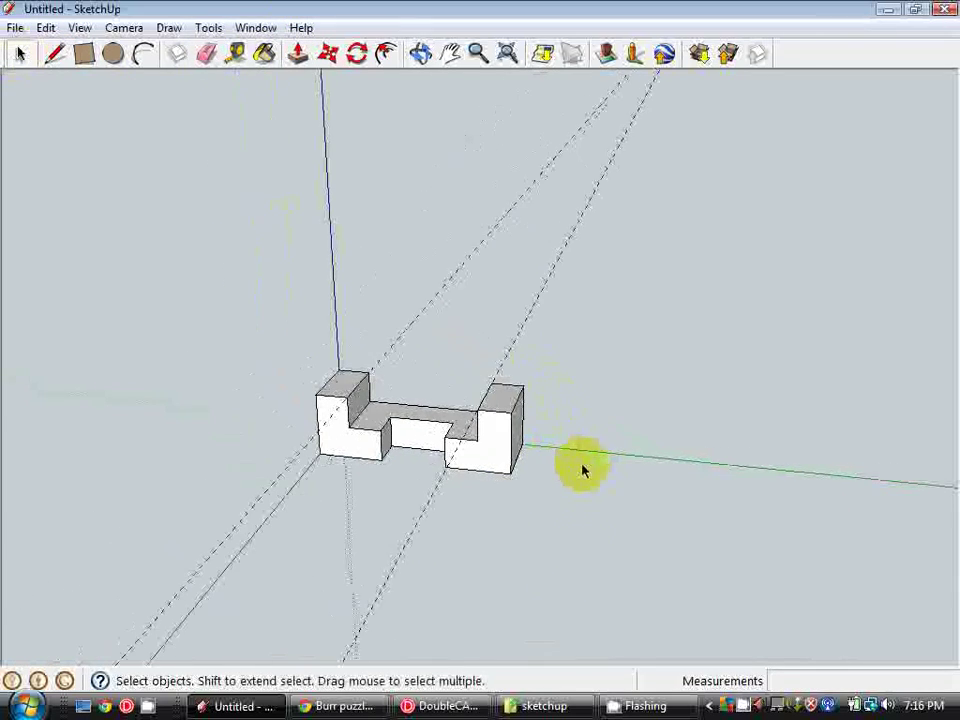
{"action": "mouse_move", "coordinate": [500, 560]}
{"action": "middle_mouse_down"}
{"action": "mouse_move", "coordinate": [525, 525]}
{"action": "mouse_move", "coordinate": [520, 535]}
{"action": "middle_mouse_up"}
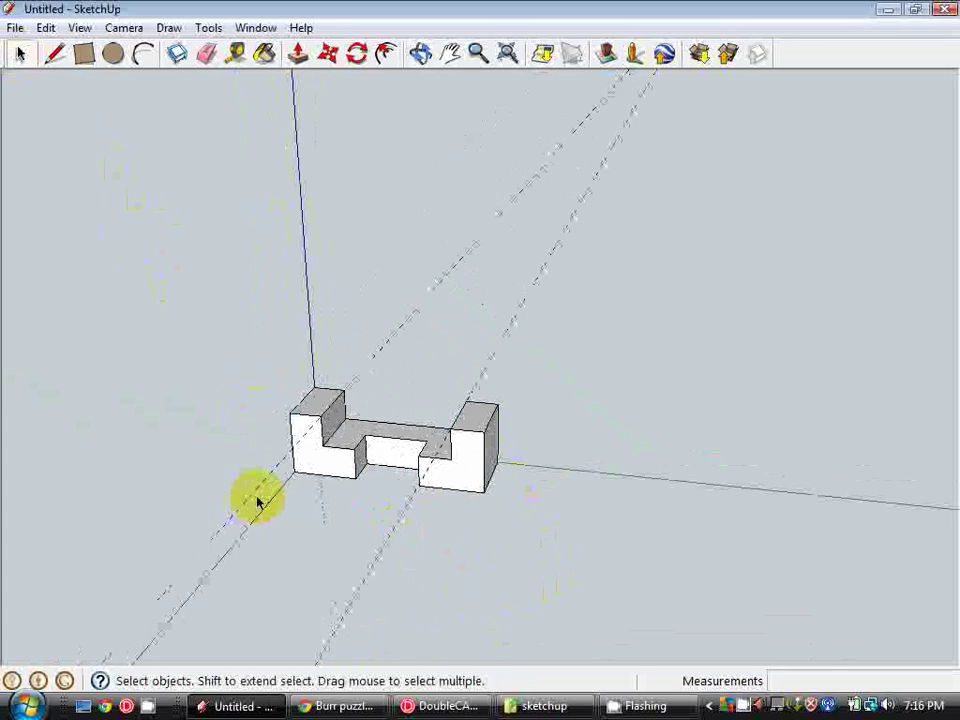
{"action": "mouse_move", "coordinate": [257, 499]}
{"action": "middle_mouse_down"}
{"action": "mouse_move", "coordinate": [328, 510]}
{"action": "mouse_move", "coordinate": [350, 500]}
{"action": "middle_mouse_up"}
{"action": "middle_click_drag", "start_coordinate": [486, 456], "coordinate": [133, 412]}
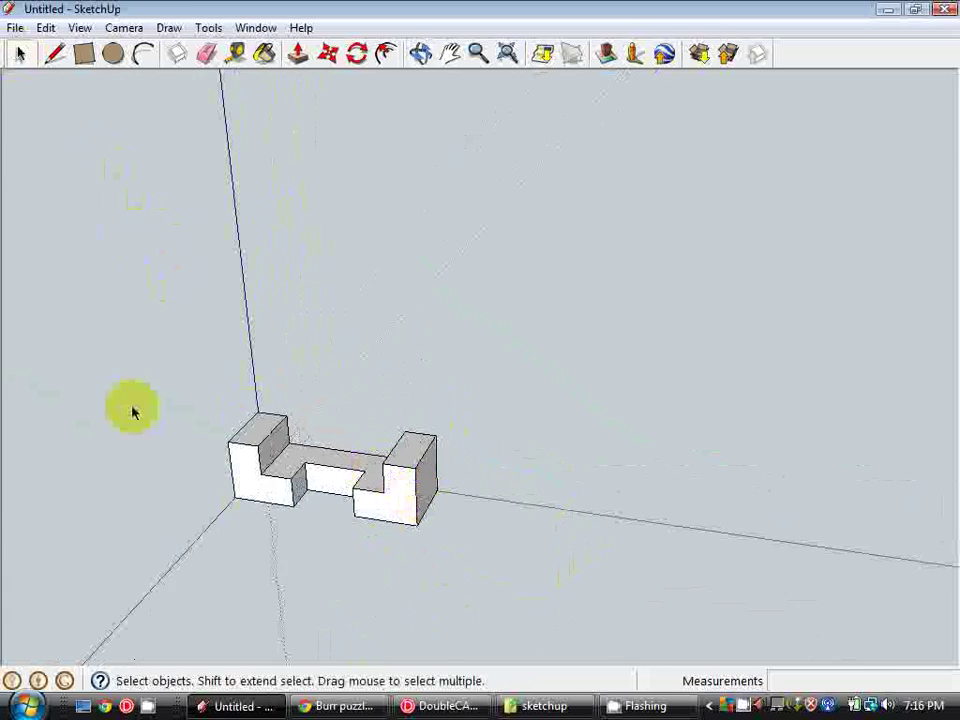
Step: Select the whole piece by enclosing it in a selection window, and clear the selection again
{"action": "left_click_drag", "start_coordinate": [11, 306], "coordinate": [707, 553]}
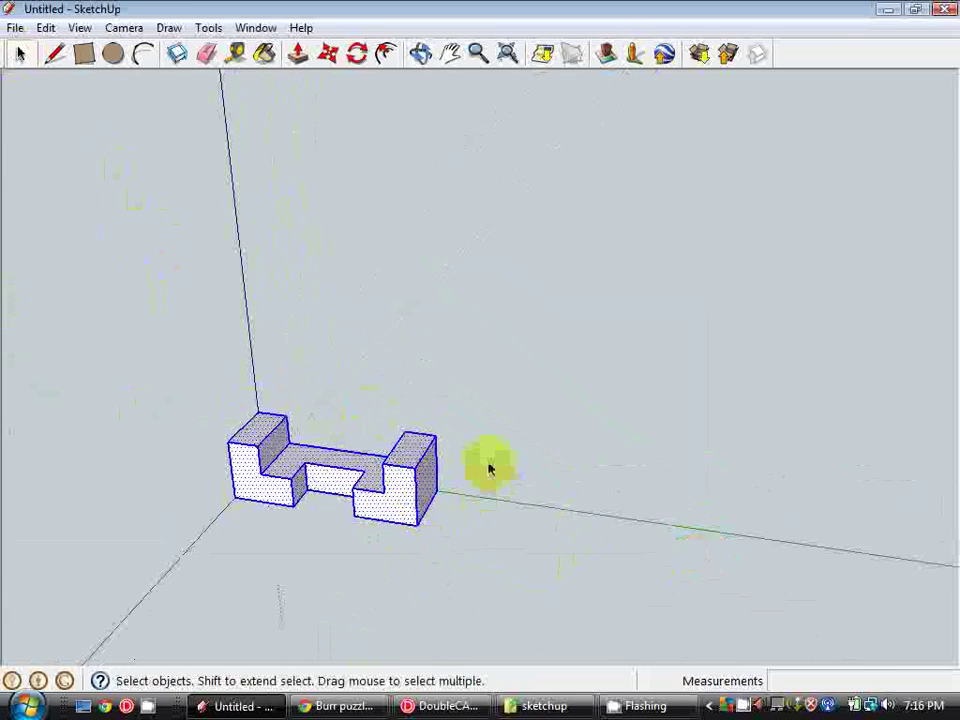
{"action": "right_click", "coordinate": [418, 475]}
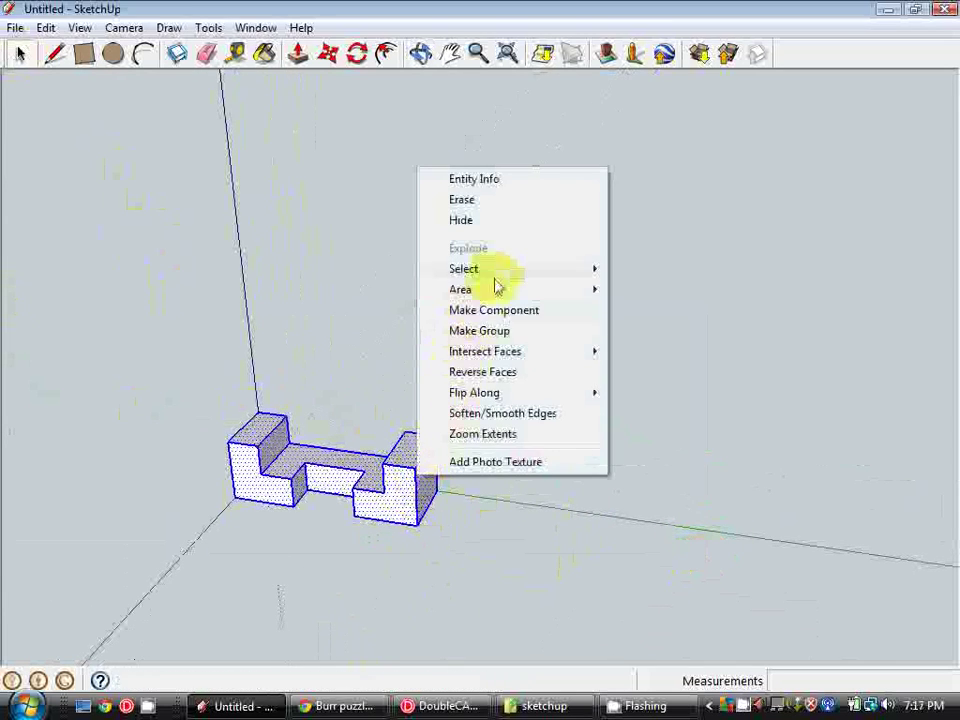
{"action": "left_click", "coordinate": [481, 570]}
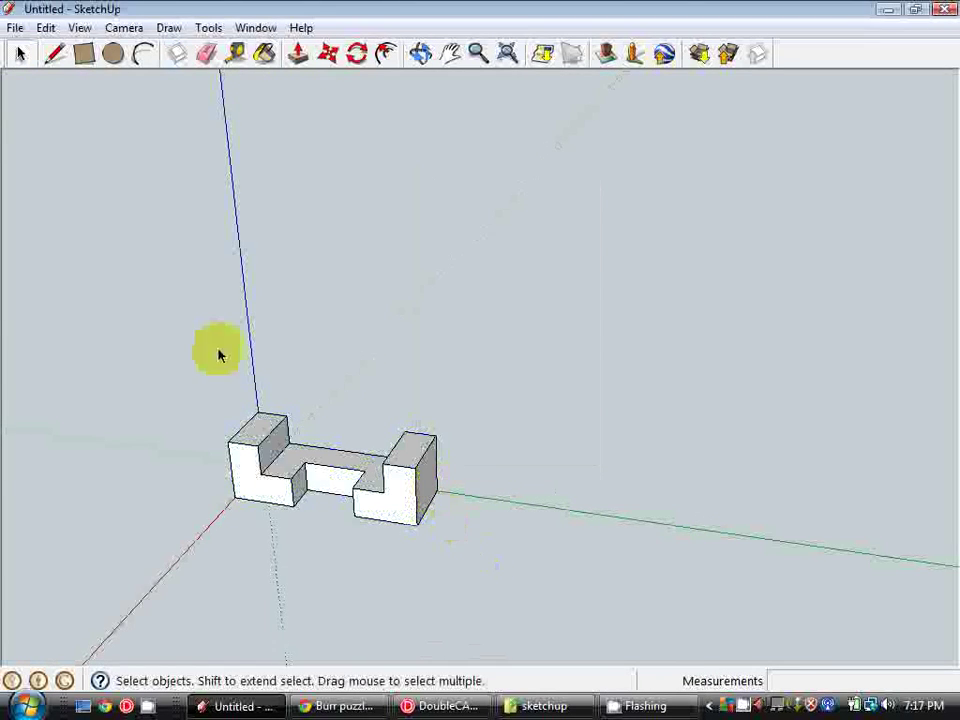
{"action": "left_click_drag", "start_coordinate": [107, 343], "coordinate": [596, 562]}
{"action": "left_click", "coordinate": [525, 565]}
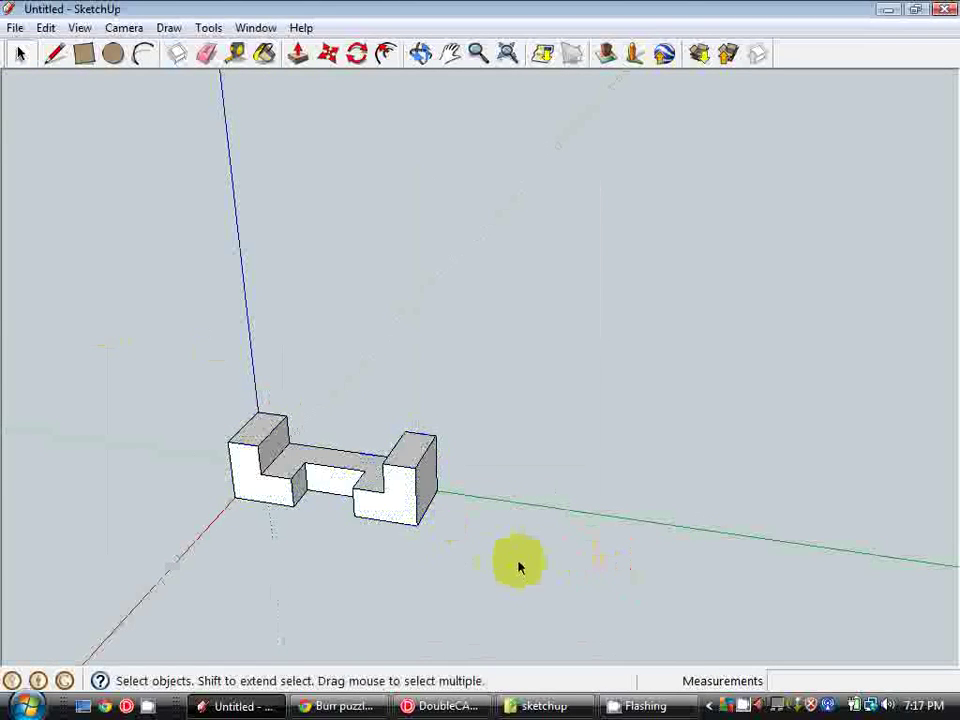
Step: Select the front face of one end block and extend the selection to all connected faces and edges of the piece
{"action": "triple_click", "coordinate": [400, 487]}
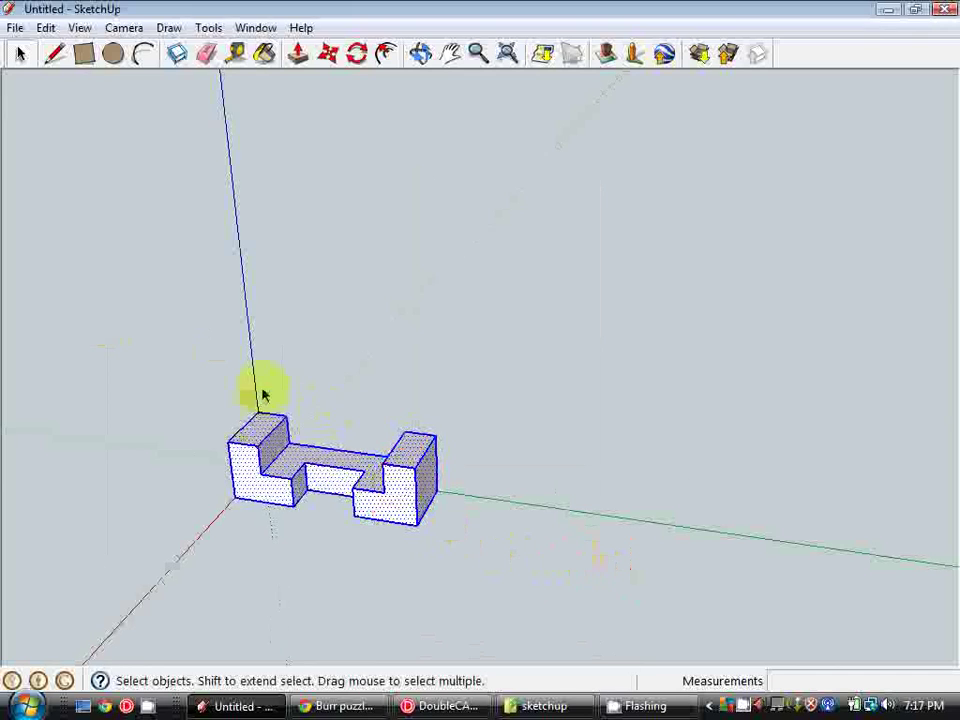
{"action": "left_click", "coordinate": [395, 493]}
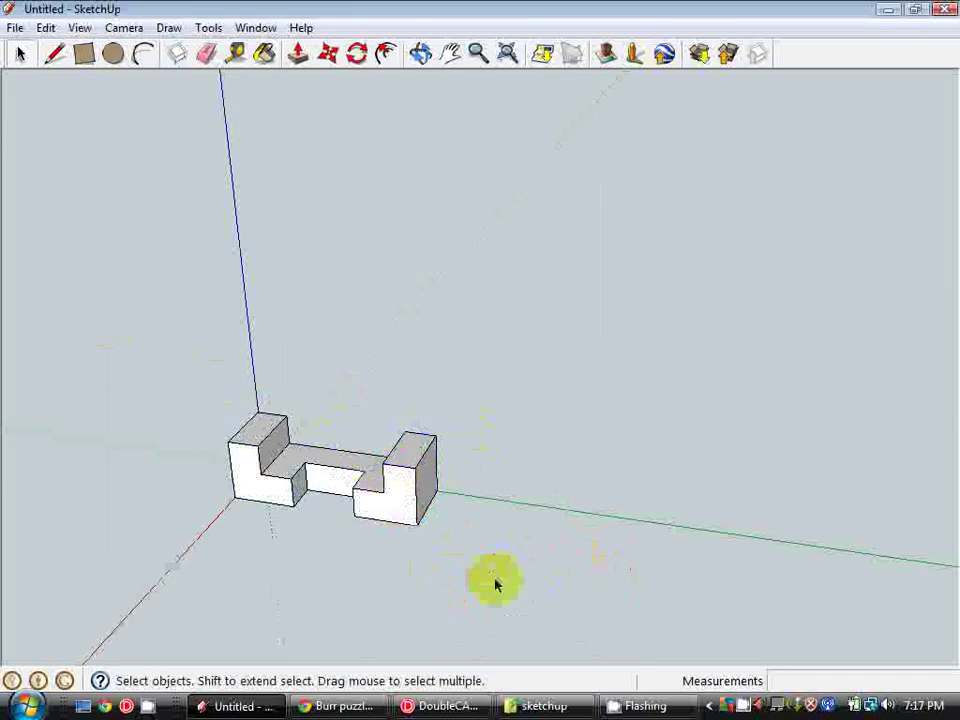
{"action": "left_click", "coordinate": [401, 487]}
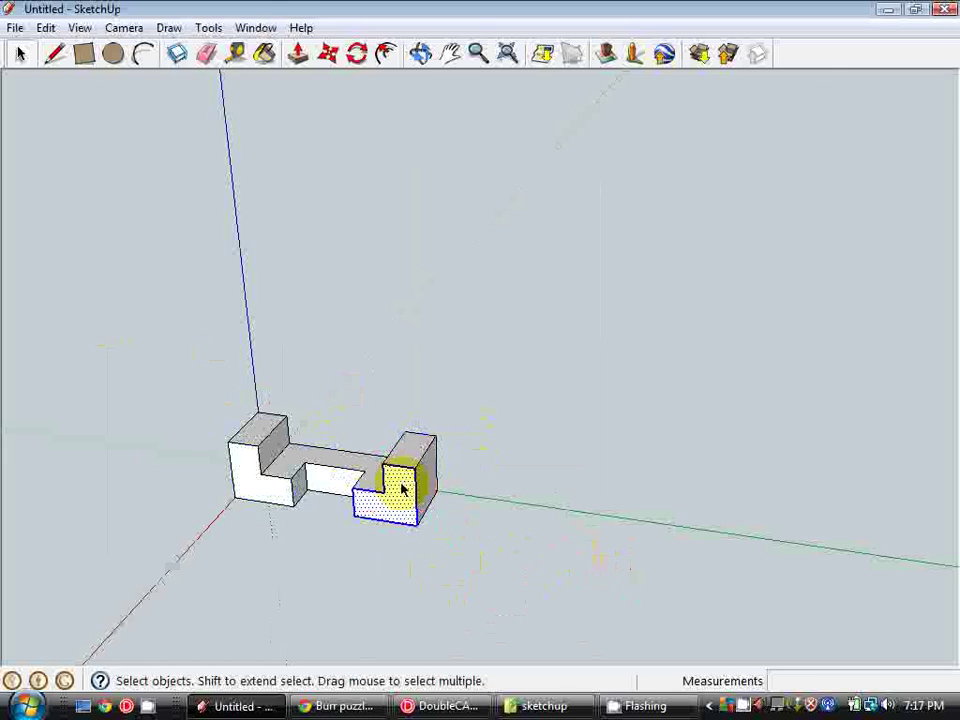
{"action": "left_click", "coordinate": [429, 553]}
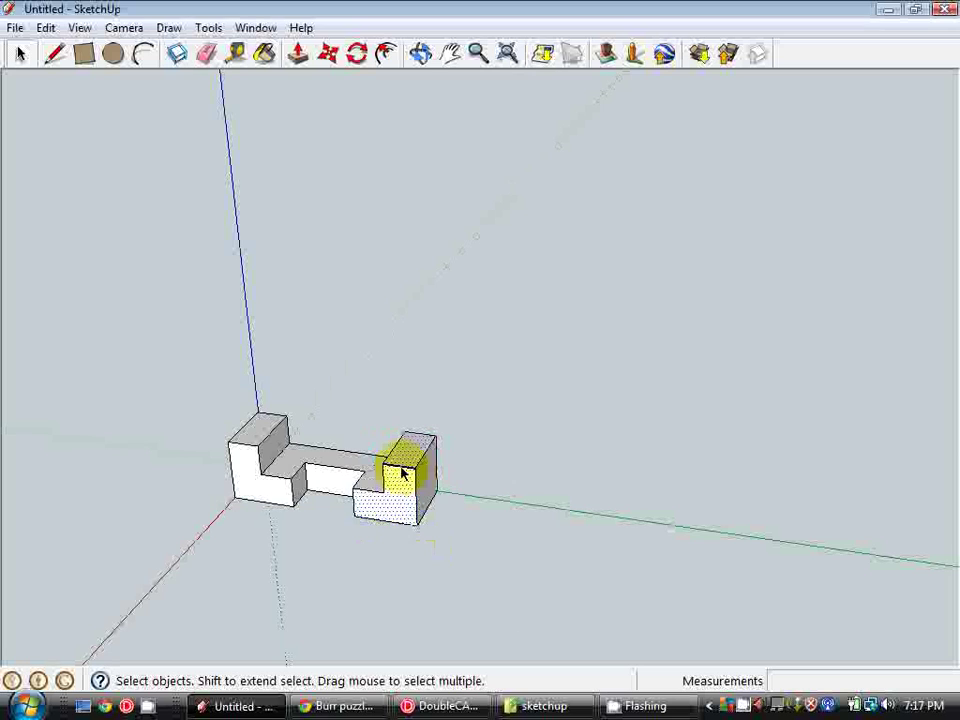
{"action": "left_click", "coordinate": [430, 578]}
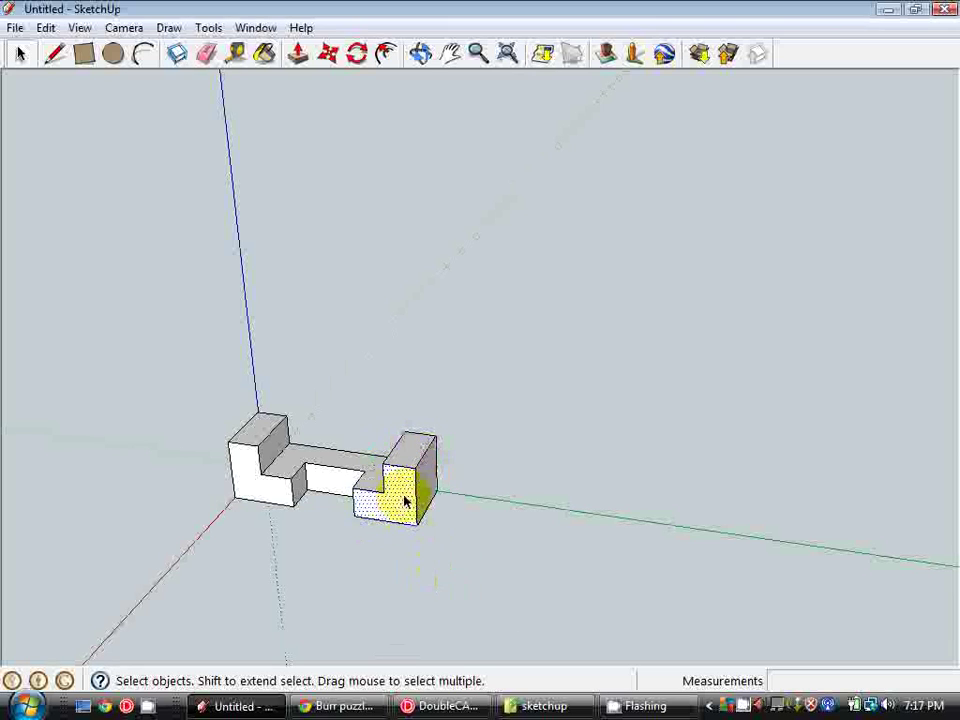
{"action": "triple_click", "coordinate": [405, 500]}
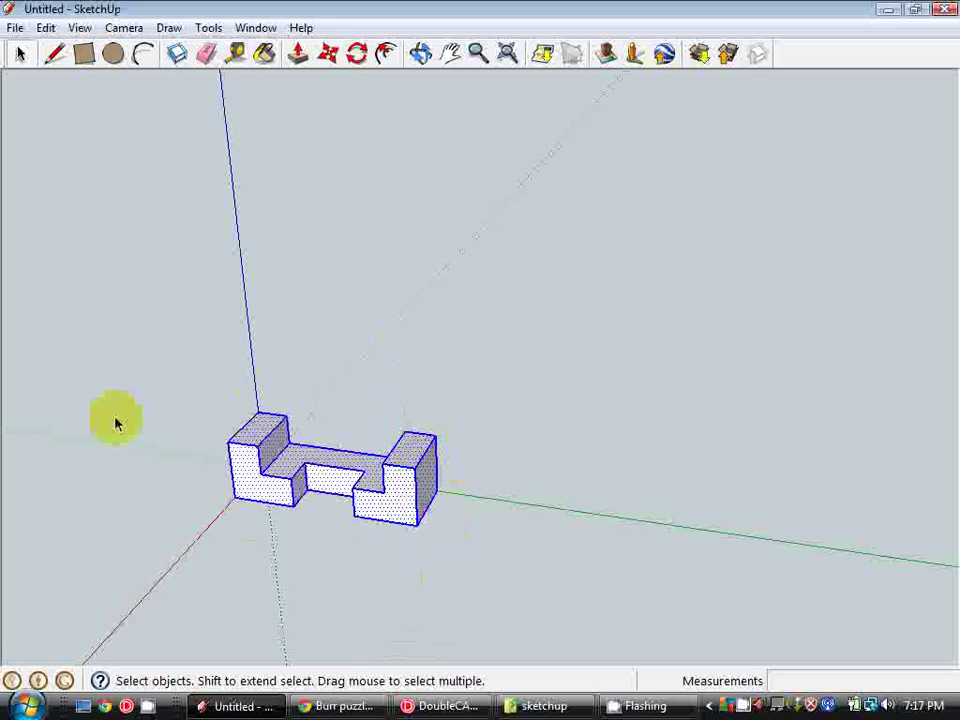
Step: Make the selected notched piece a component named block 1, and clear the selection
{"action": "right_click", "coordinate": [408, 492]}
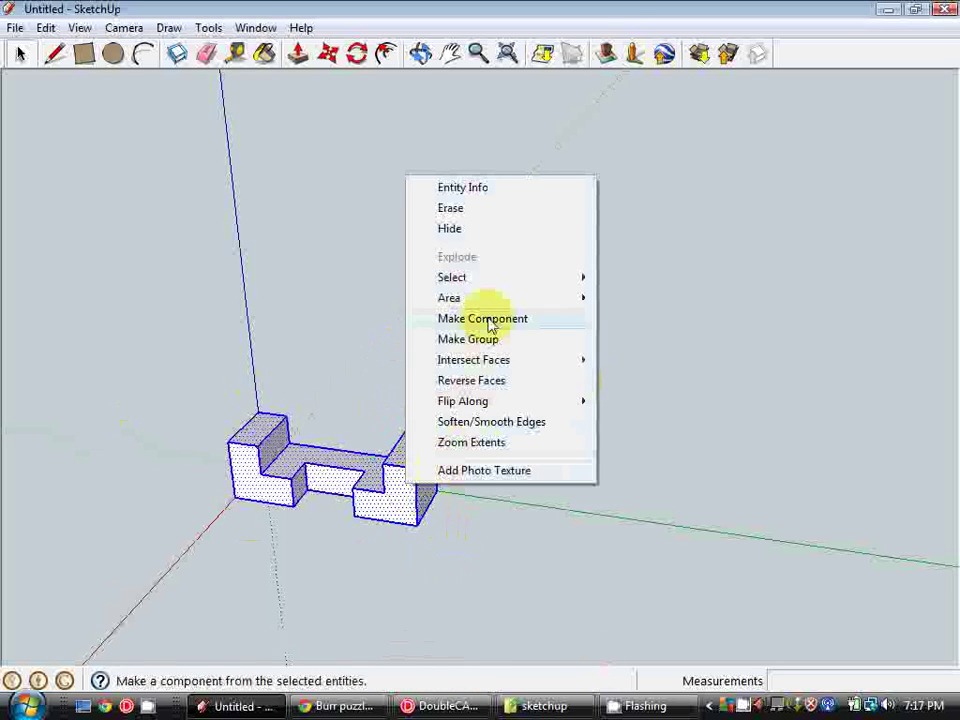
{"action": "left_click", "coordinate": [521, 319]}
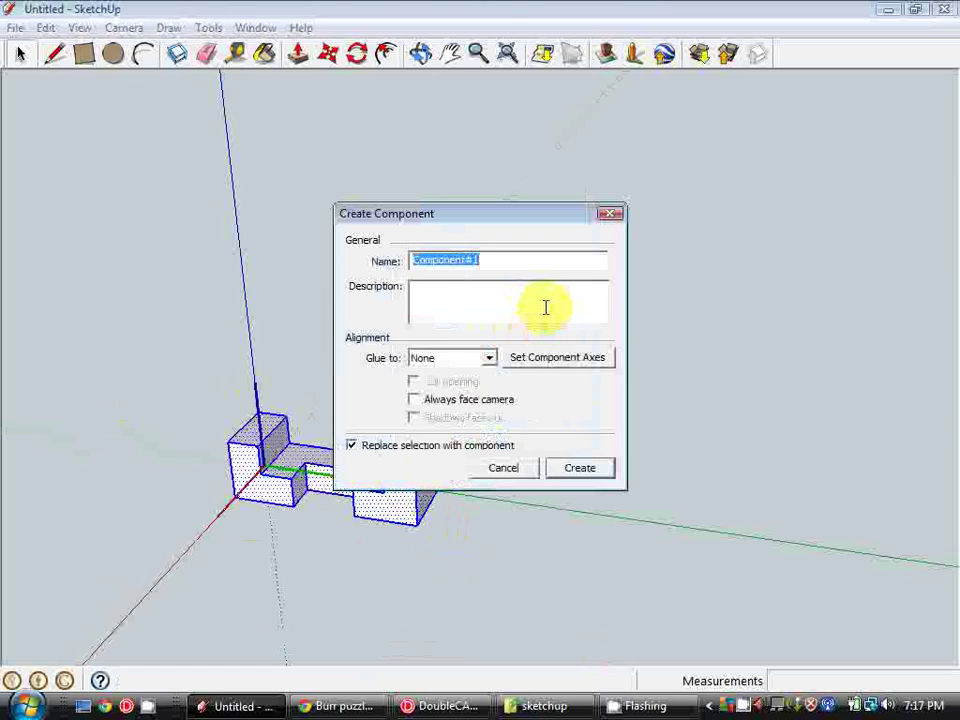
{"action": "type", "text": "block 1"}
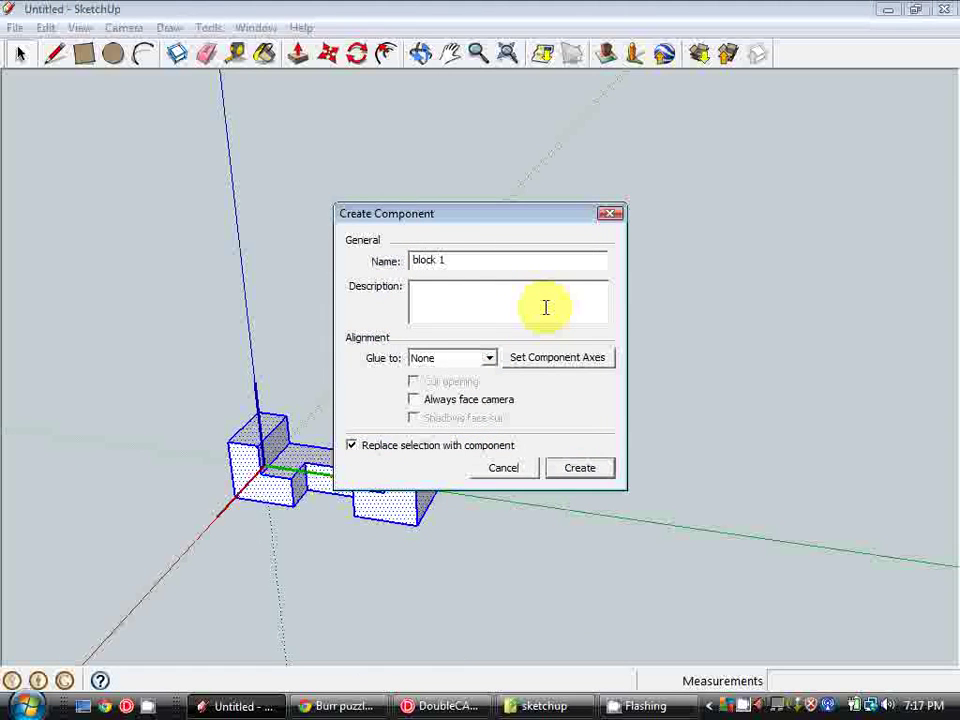
{"action": "left_click", "coordinate": [572, 468]}
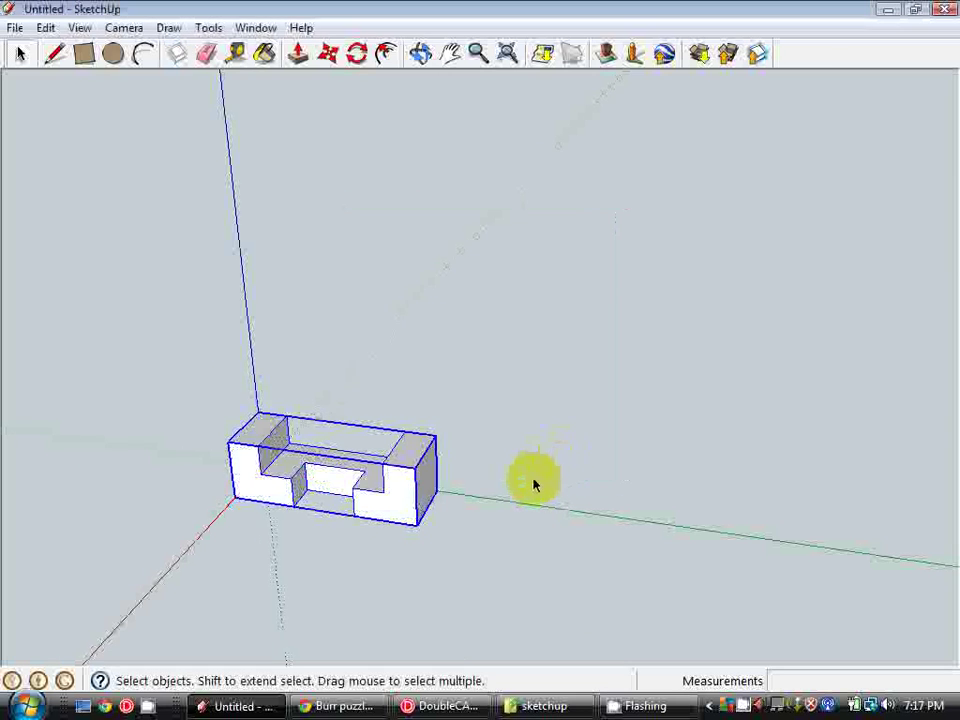
{"action": "mouse_move", "coordinate": [534, 485]}
{"action": "middle_mouse_down"}
{"action": "mouse_move", "coordinate": [495, 476]}
{"action": "mouse_move", "coordinate": [491, 448]}
{"action": "mouse_move", "coordinate": [358, 392]}
{"action": "middle_mouse_up"}
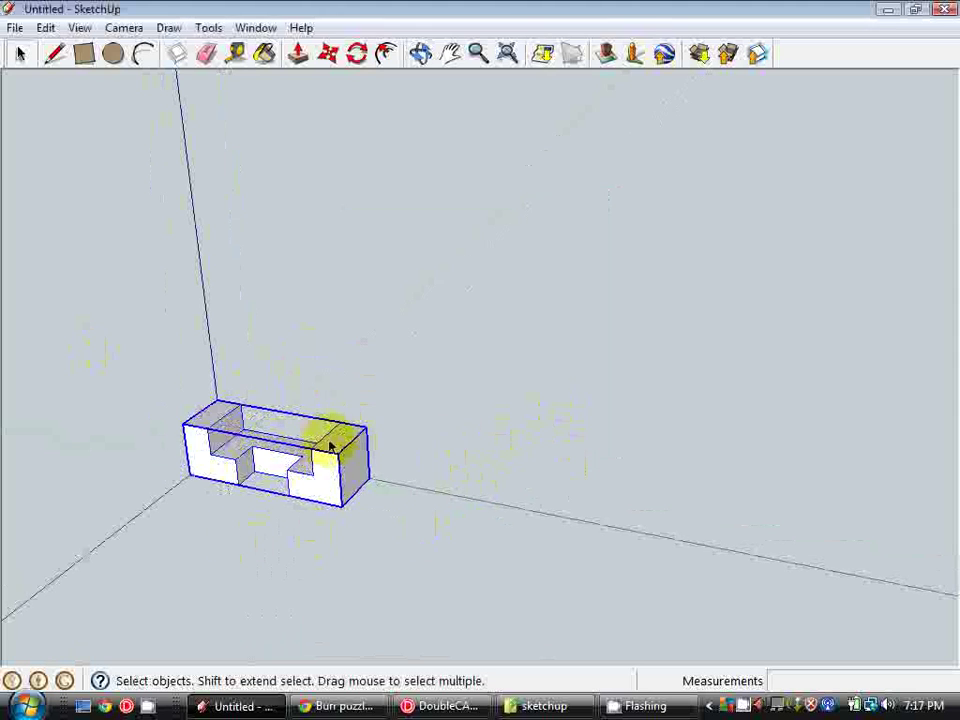
{"action": "middle_click_drag", "start_coordinate": [330, 446], "coordinate": [396, 467]}
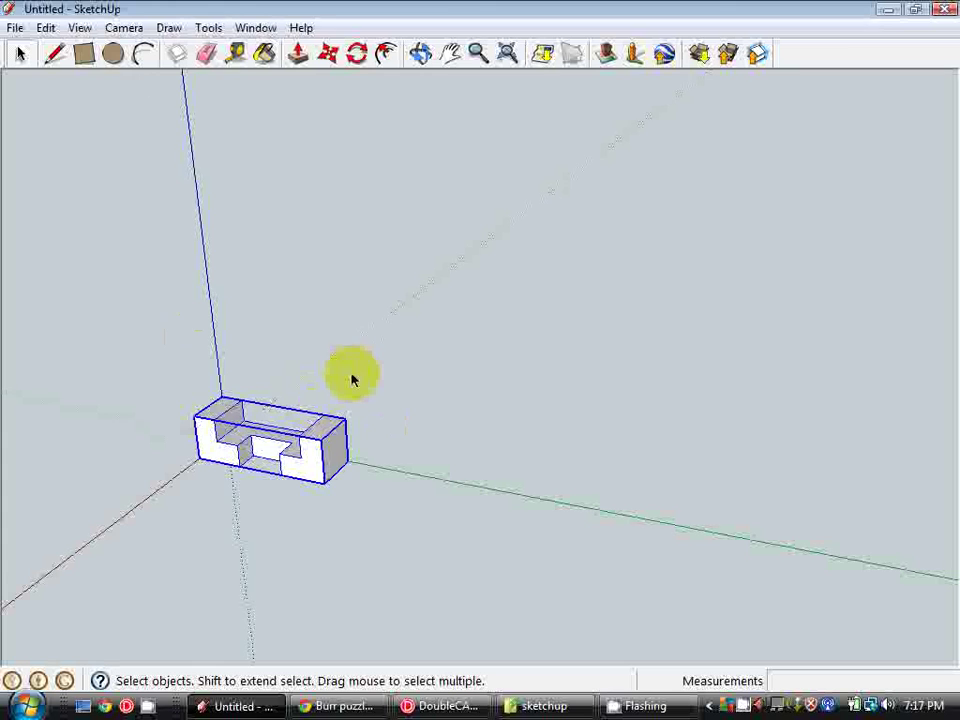
{"action": "left_click", "coordinate": [396, 396]}
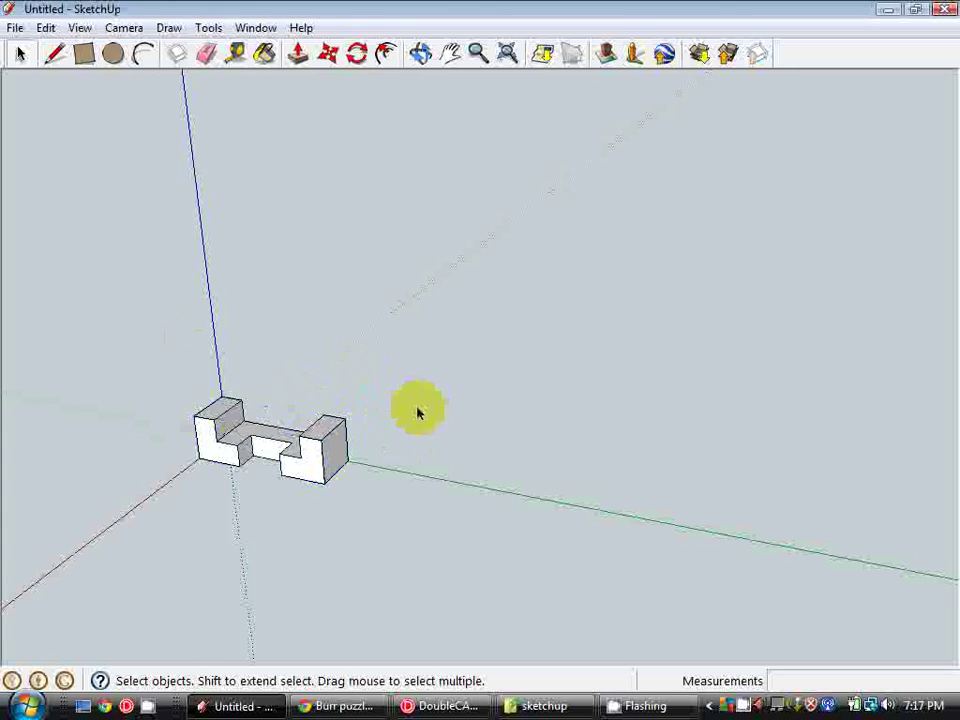
Step: Open the layer list and add a layer named block 1
{"action": "middle_click_drag", "start_coordinate": [418, 407], "coordinate": [320, 400]}
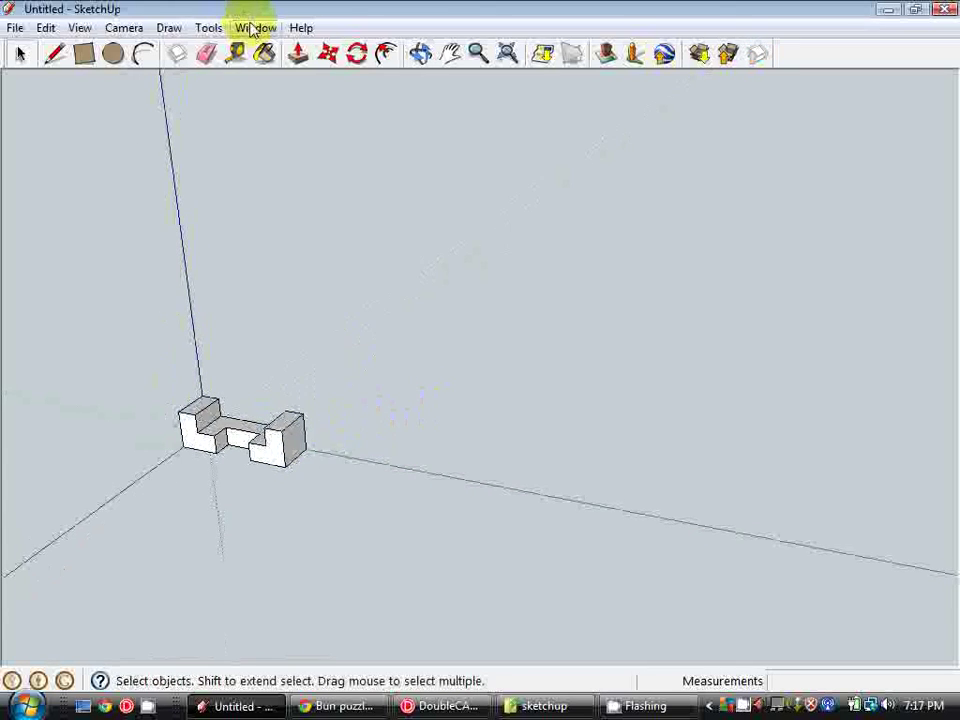
{"action": "left_click", "coordinate": [253, 30]}
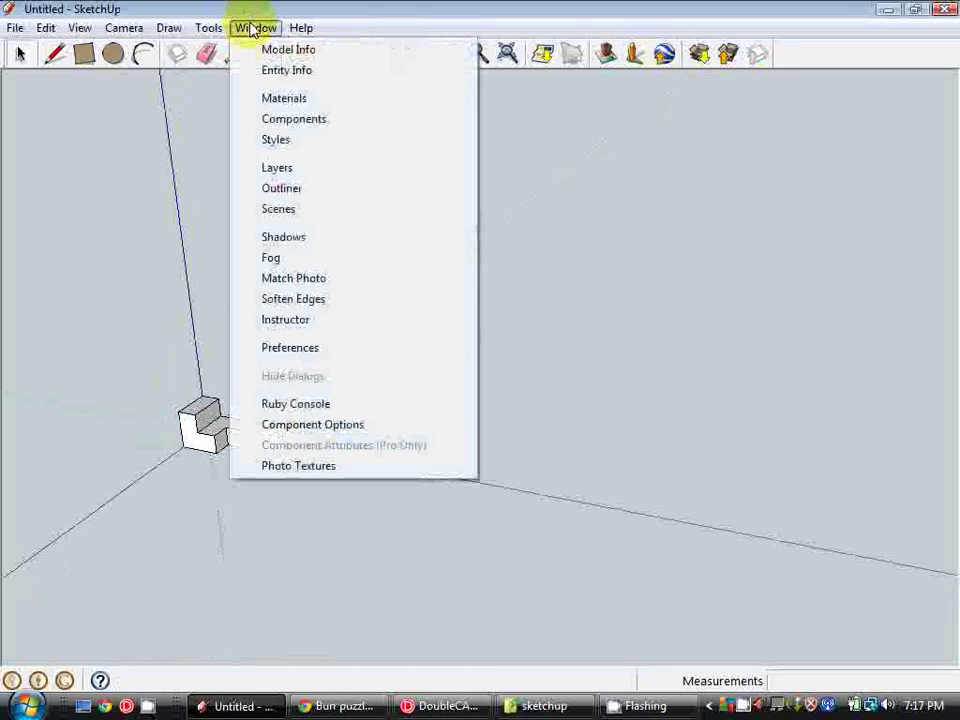
{"action": "left_click", "coordinate": [308, 170]}
{"action": "left_click_drag", "start_coordinate": [156, 99], "coordinate": [501, 106]}
{"action": "left_click", "coordinate": [386, 170]}
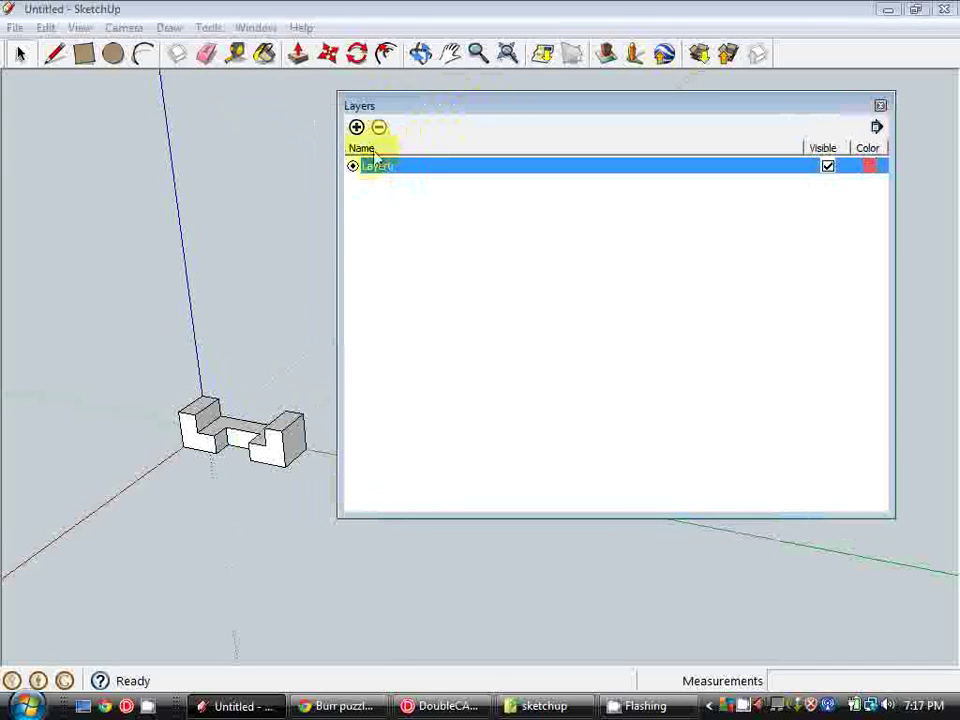
{"action": "left_click", "coordinate": [356, 127]}
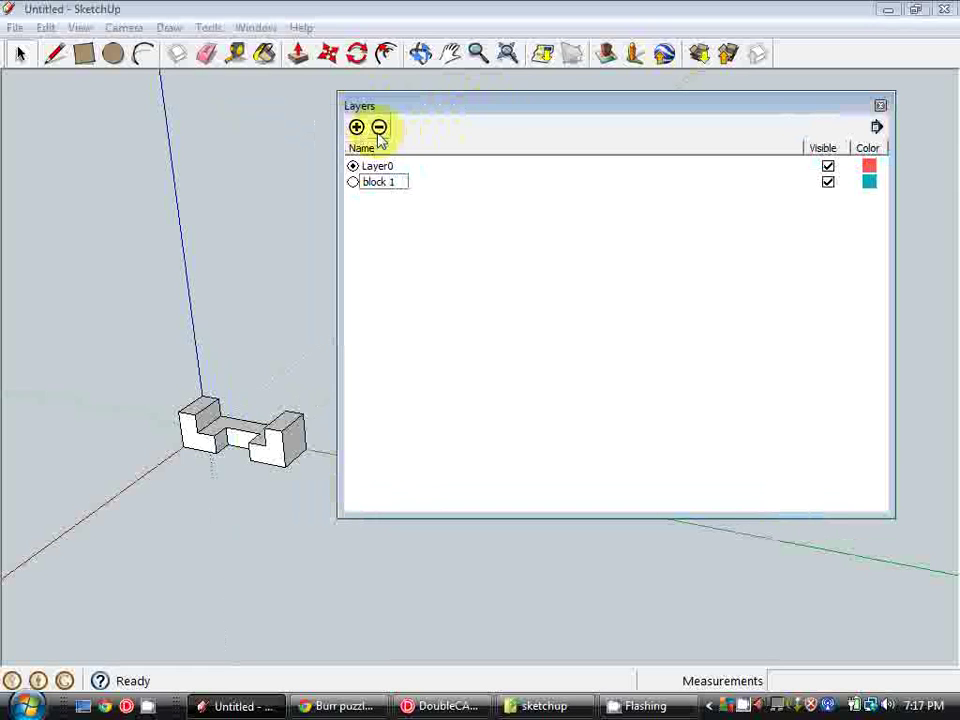
Step: Add four more layers below the block 1 layer, keeping their default names
{"action": "left_click", "coordinate": [356, 127]}
{"action": "left_click", "coordinate": [356, 127]}
{"action": "left_click", "coordinate": [356, 127]}
{"action": "left_click", "coordinate": [356, 127]}
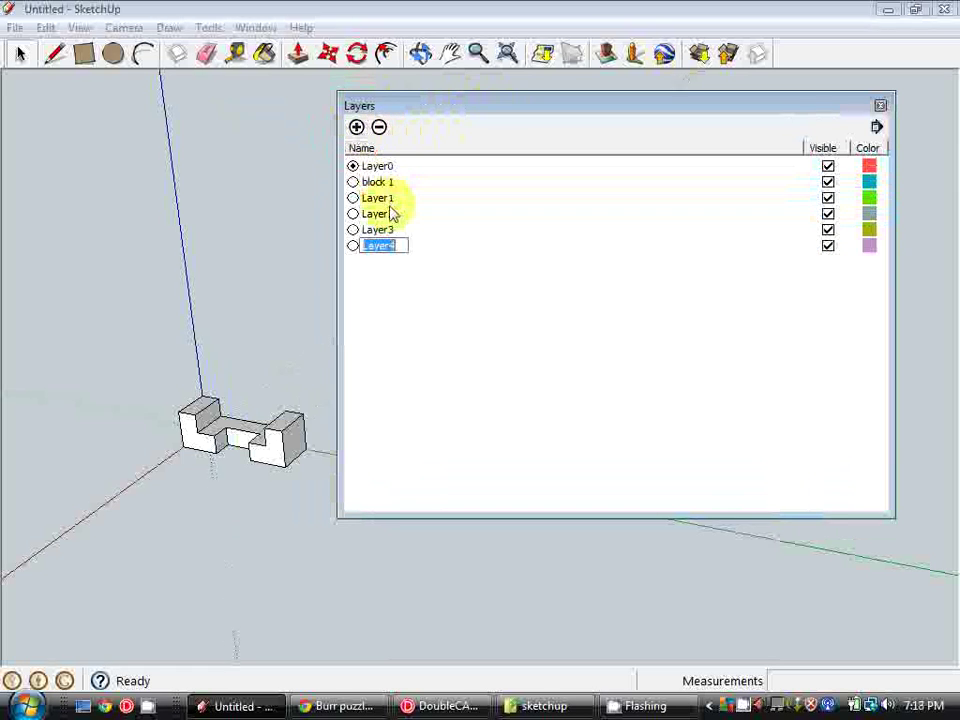
Step: Rename the four default-named layers below block 1 as block 2, block 3, block 4 and block 5
{"action": "double_click", "coordinate": [388, 199]}
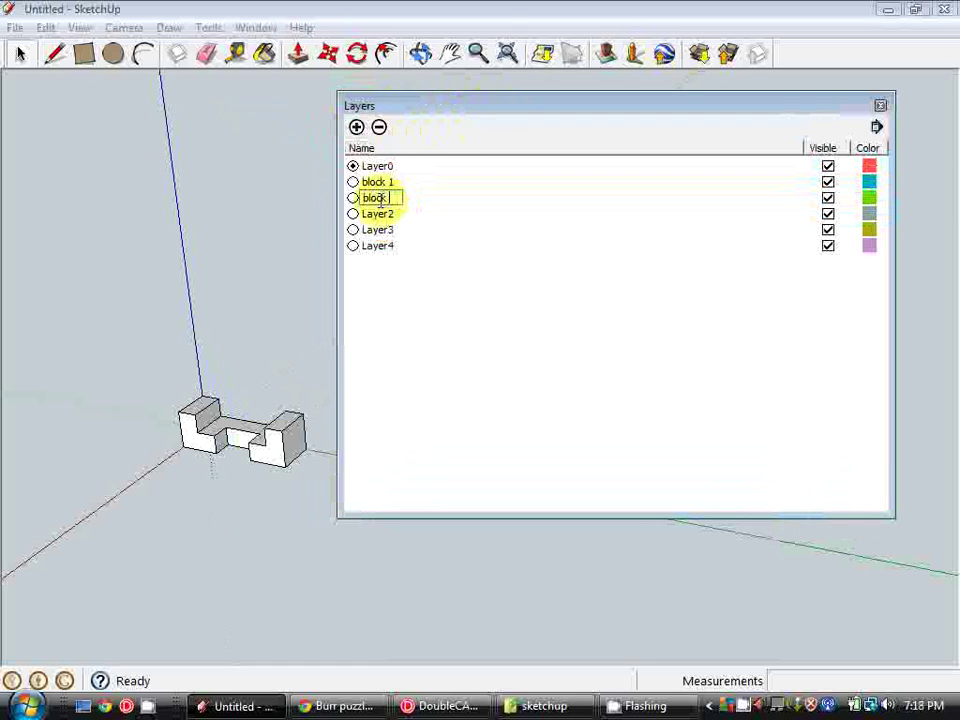
{"action": "left_click", "coordinate": [386, 212]}
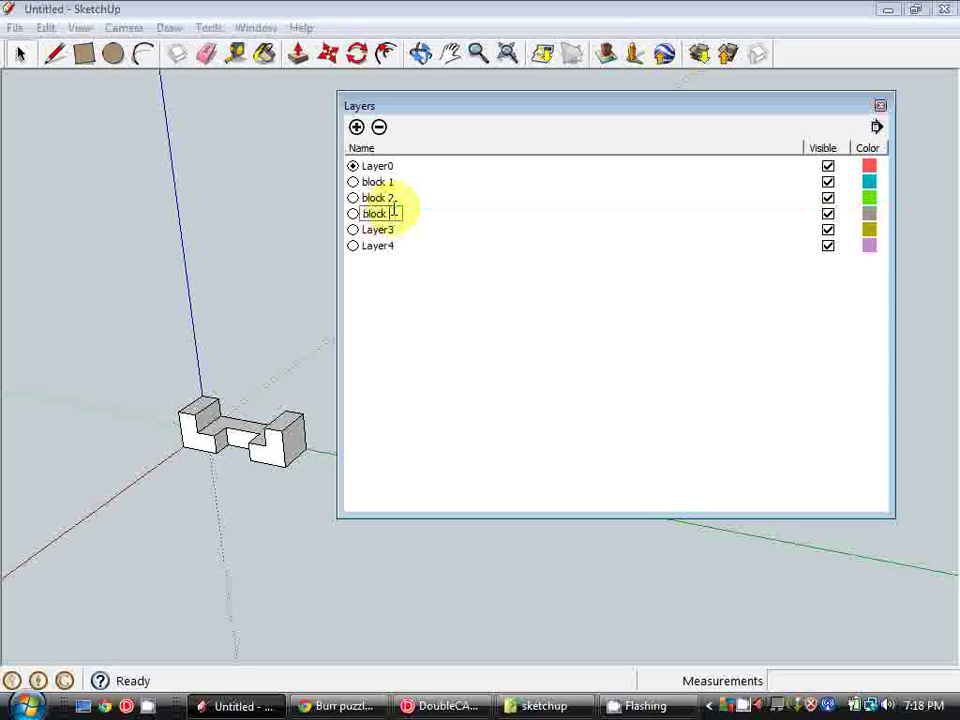
{"action": "left_click", "coordinate": [380, 232]}
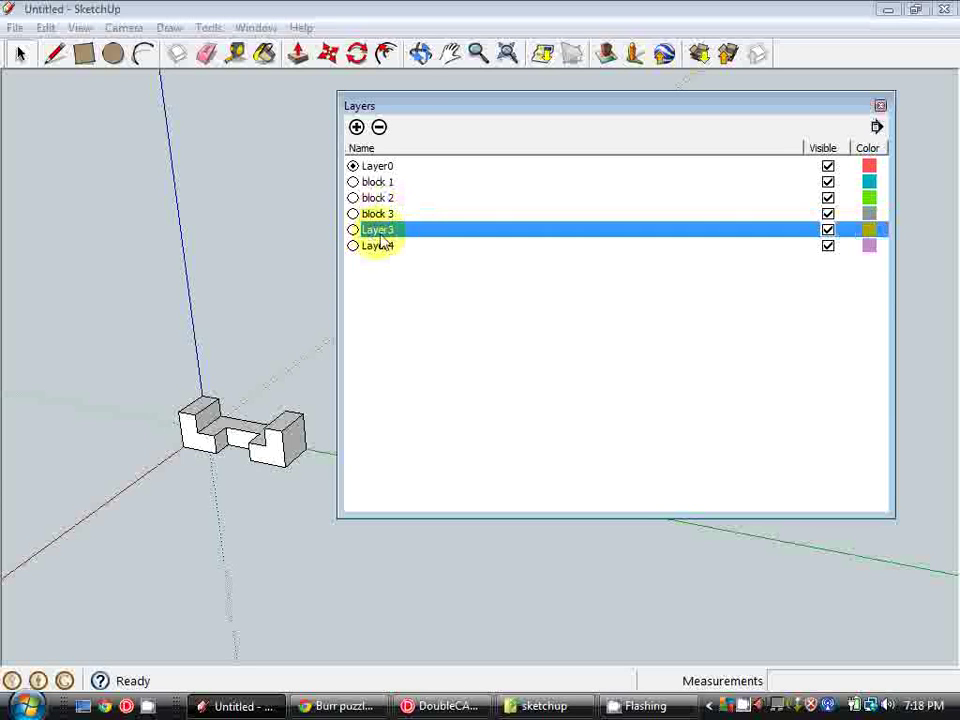
{"action": "left_click", "coordinate": [388, 232]}
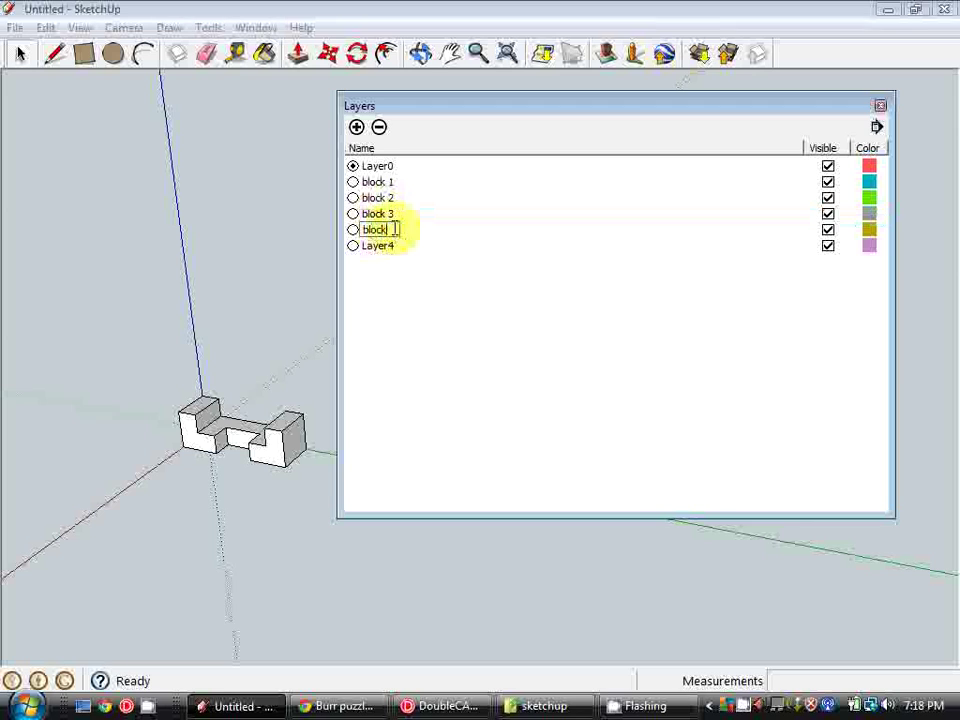
{"action": "type", "text": "block 4"}
{"action": "left_click", "coordinate": [372, 247]}
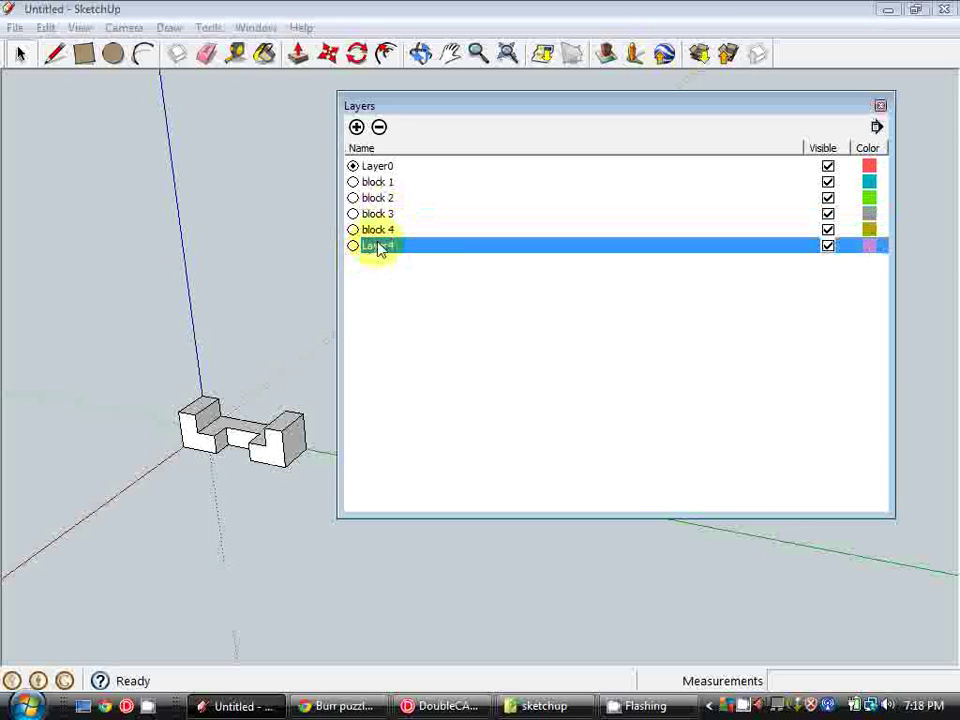
{"action": "left_click", "coordinate": [378, 248]}
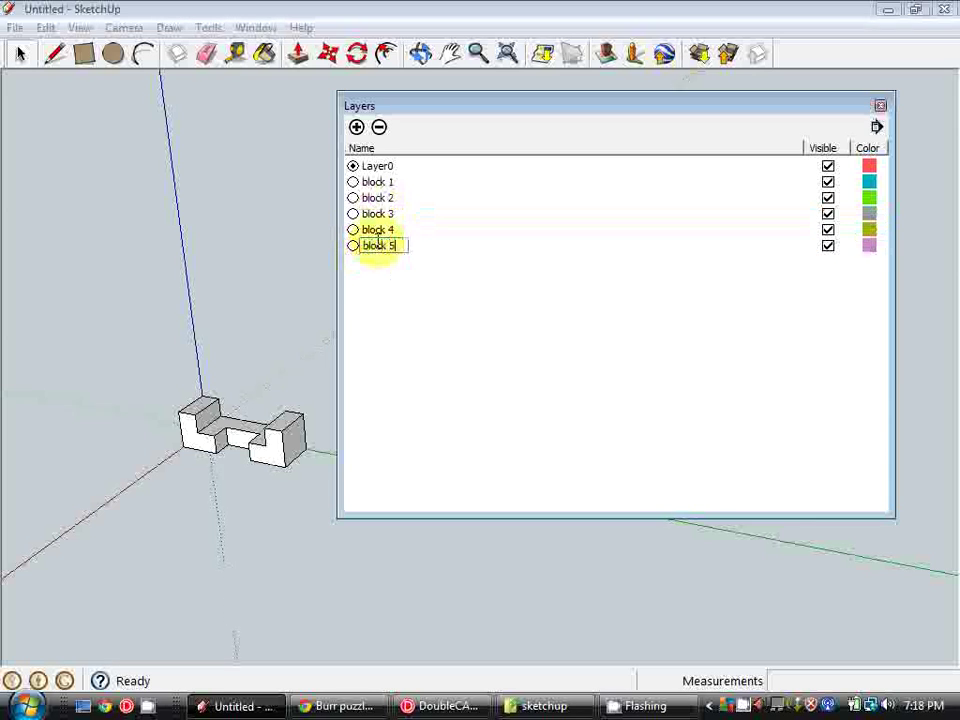
{"action": "left_click", "coordinate": [441, 343]}
Step: Add a further layer named block 6 and close the layer list
{"action": "left_click", "coordinate": [356, 127]}
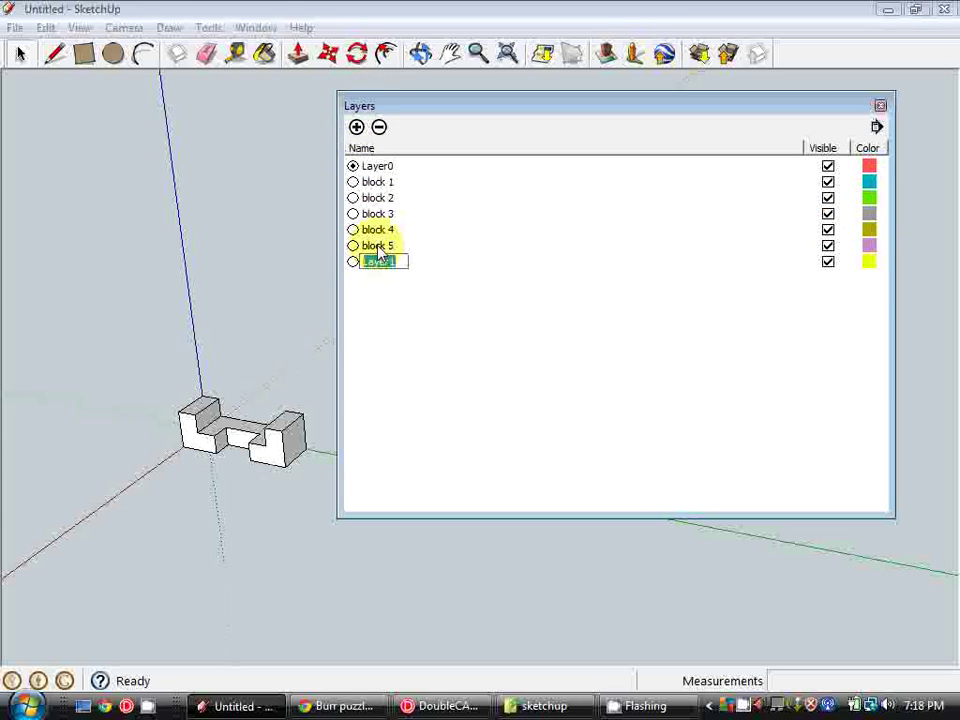
{"action": "left_click", "coordinate": [400, 302]}
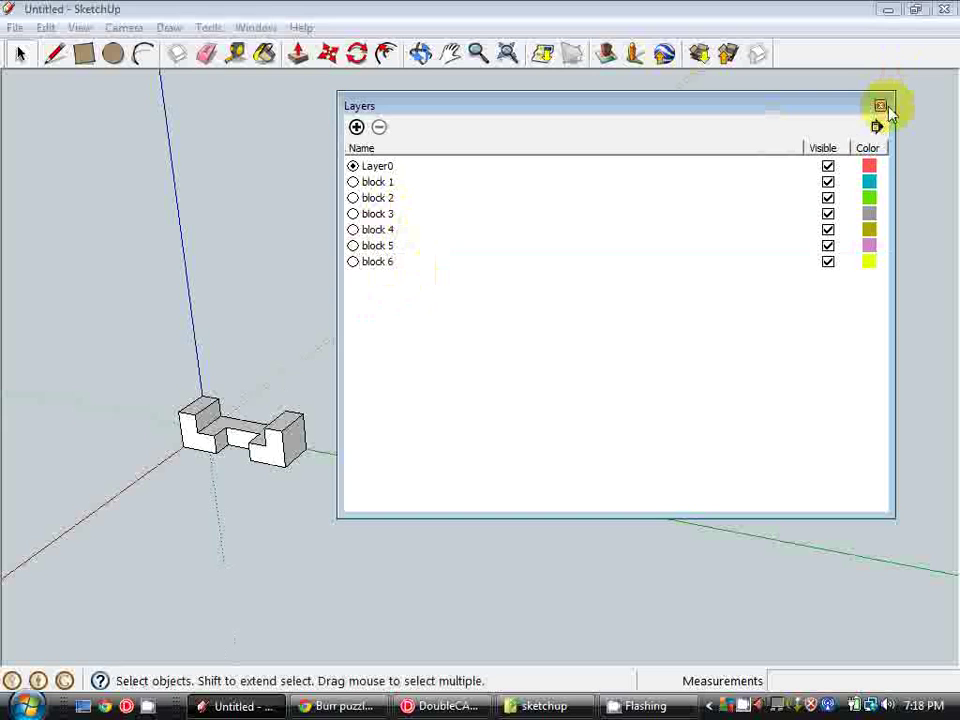
{"action": "left_click", "coordinate": [880, 104]}
Step: Assign the notched component to the block 1 layer in its entity information
{"action": "left_click", "coordinate": [289, 433]}
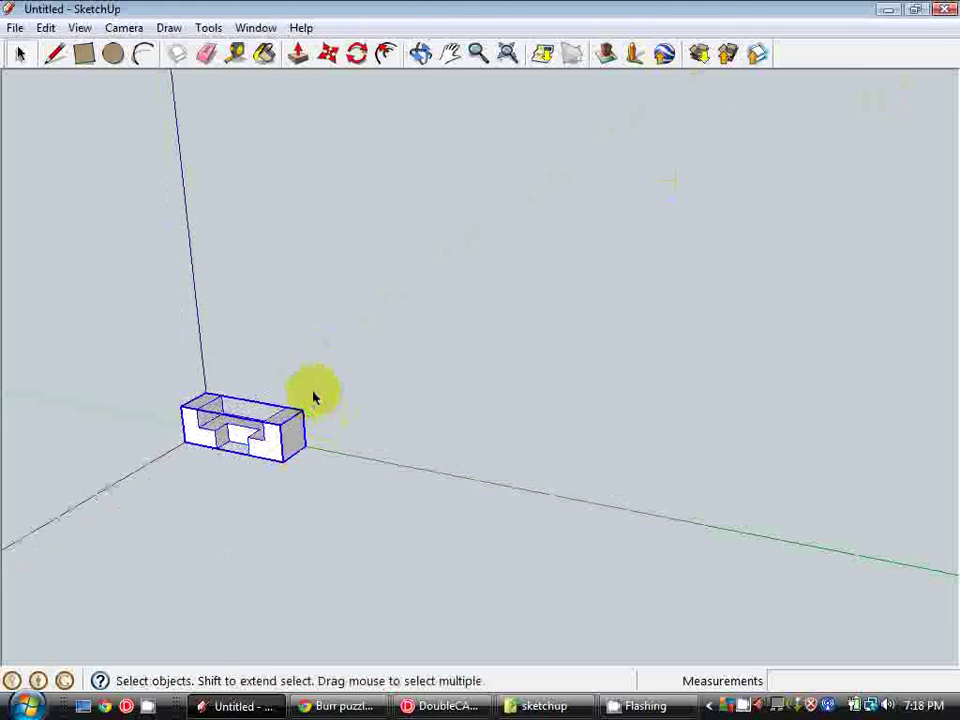
{"action": "left_click", "coordinate": [265, 30]}
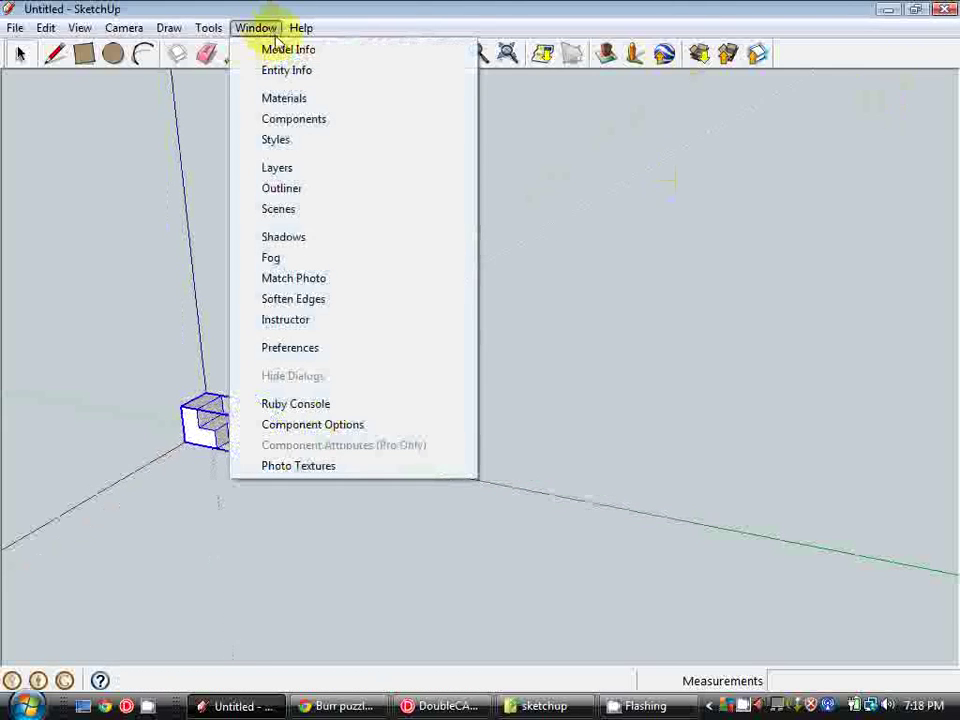
{"action": "left_click", "coordinate": [283, 69]}
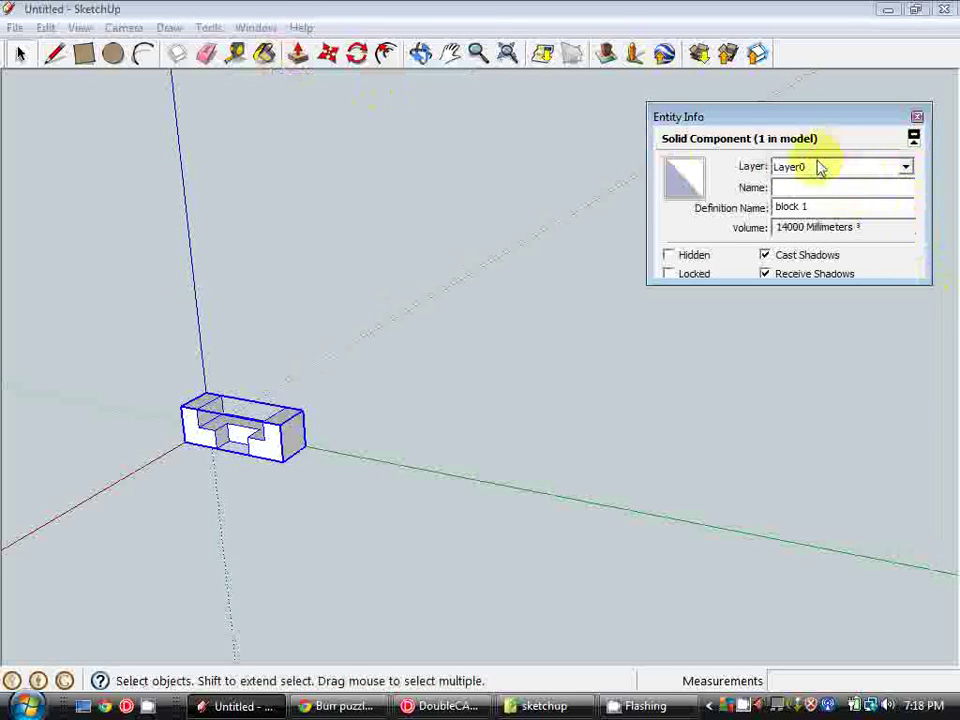
{"action": "left_click", "coordinate": [906, 167]}
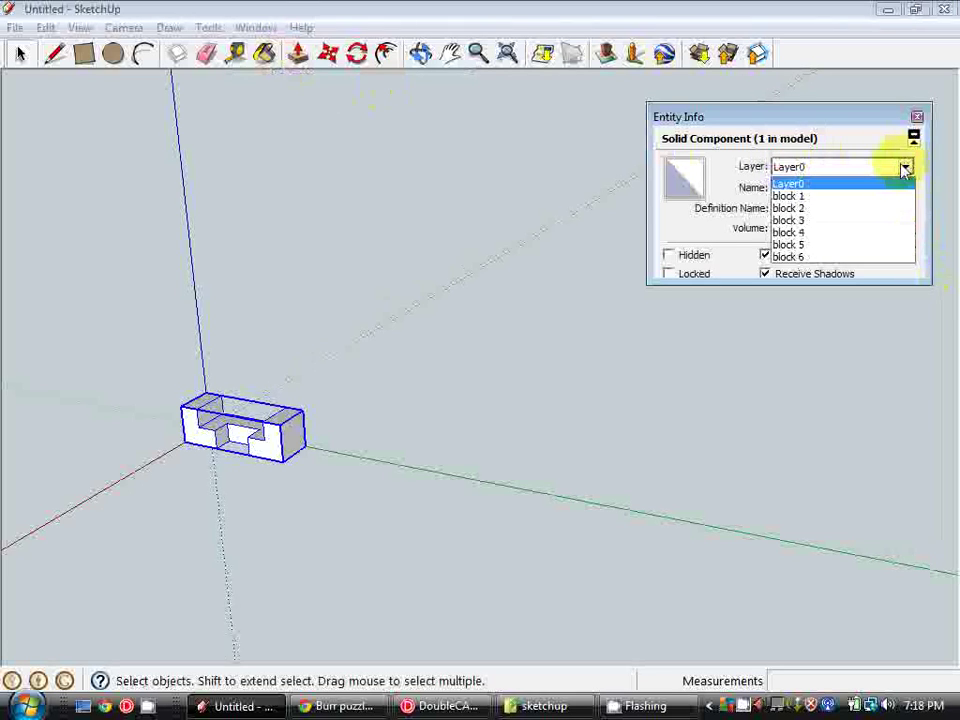
{"action": "left_click", "coordinate": [884, 195]}
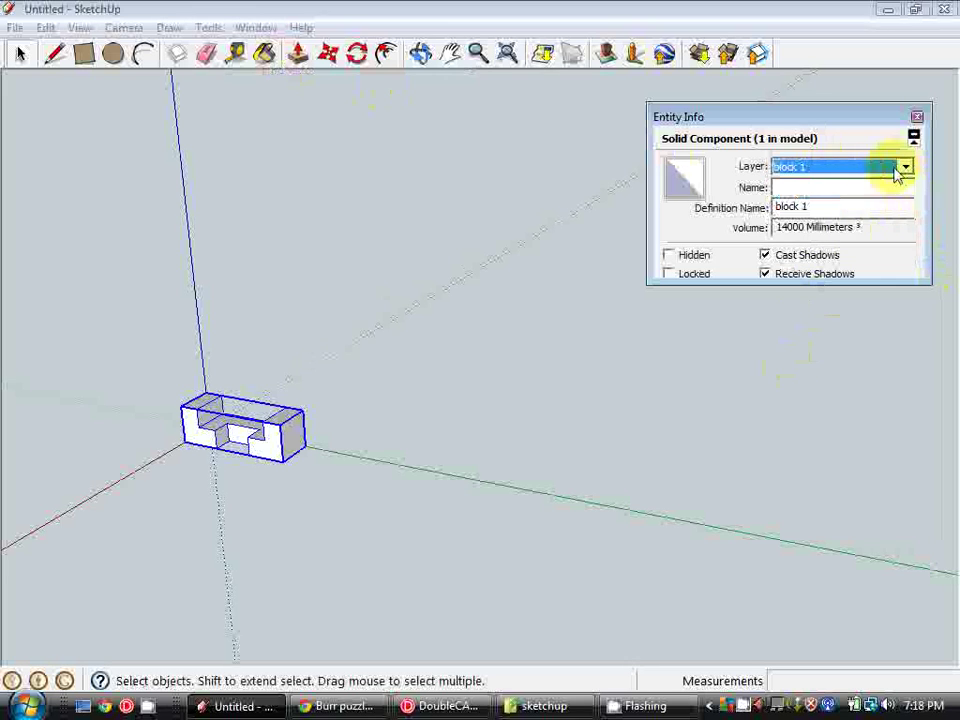
{"action": "left_click", "coordinate": [916, 117]}
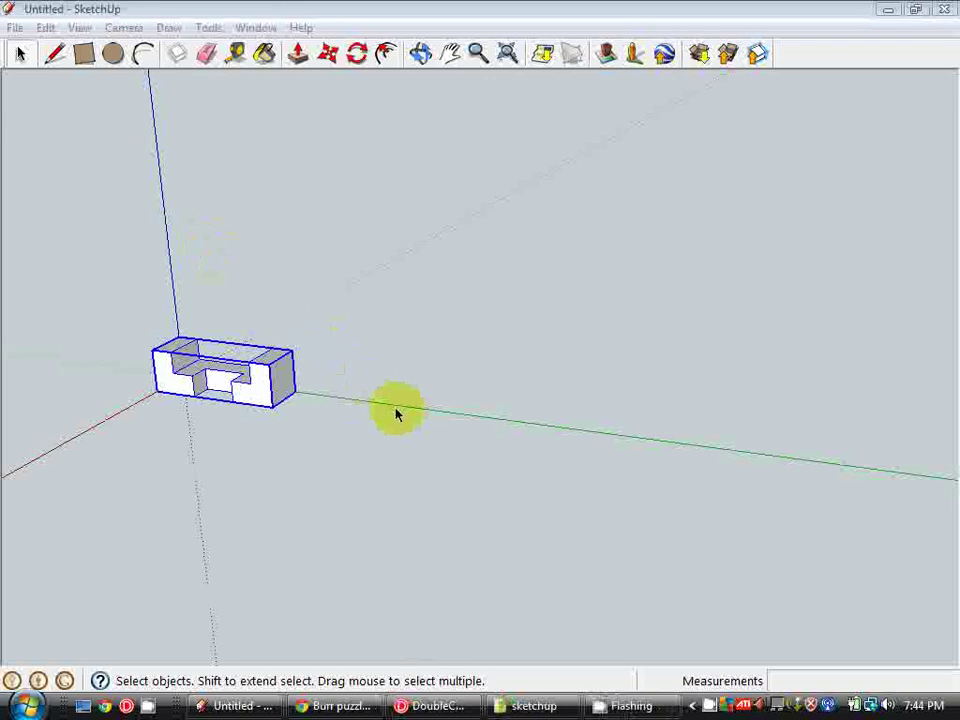
Step: Copy the component along the green axis just past its end, and repeat the copy x4 for four evenly spaced copies
{"action": "mouse_move", "coordinate": [355, 425]}
{"action": "middle_mouse_down"}
{"action": "mouse_move", "coordinate": [366, 422]}
{"action": "mouse_move", "coordinate": [311, 392]}
{"action": "middle_mouse_up"}
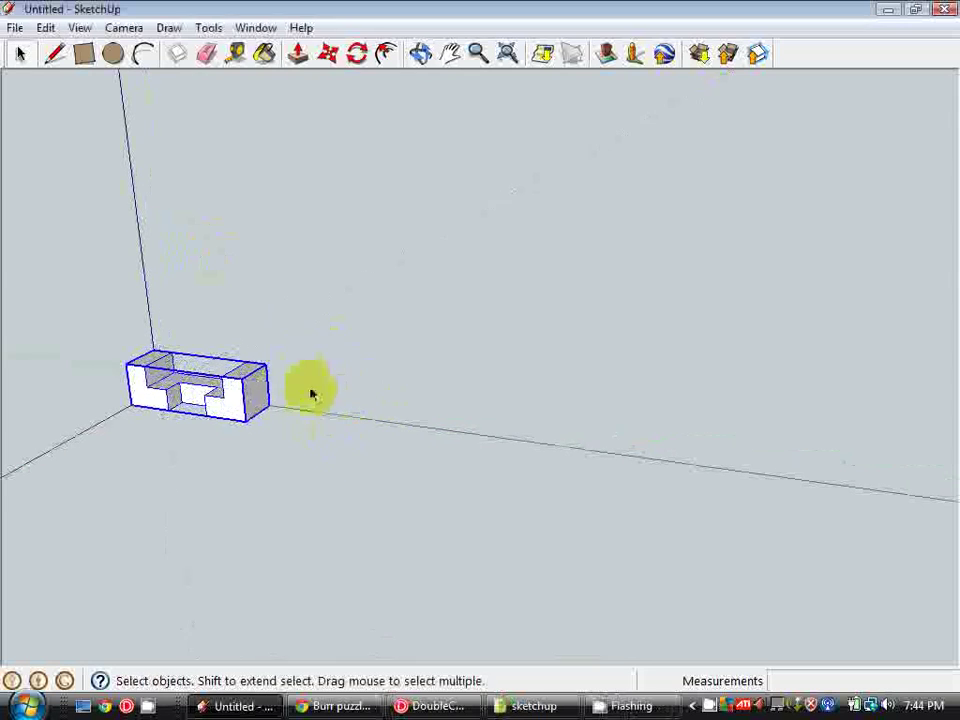
{"action": "left_click", "coordinate": [330, 55]}
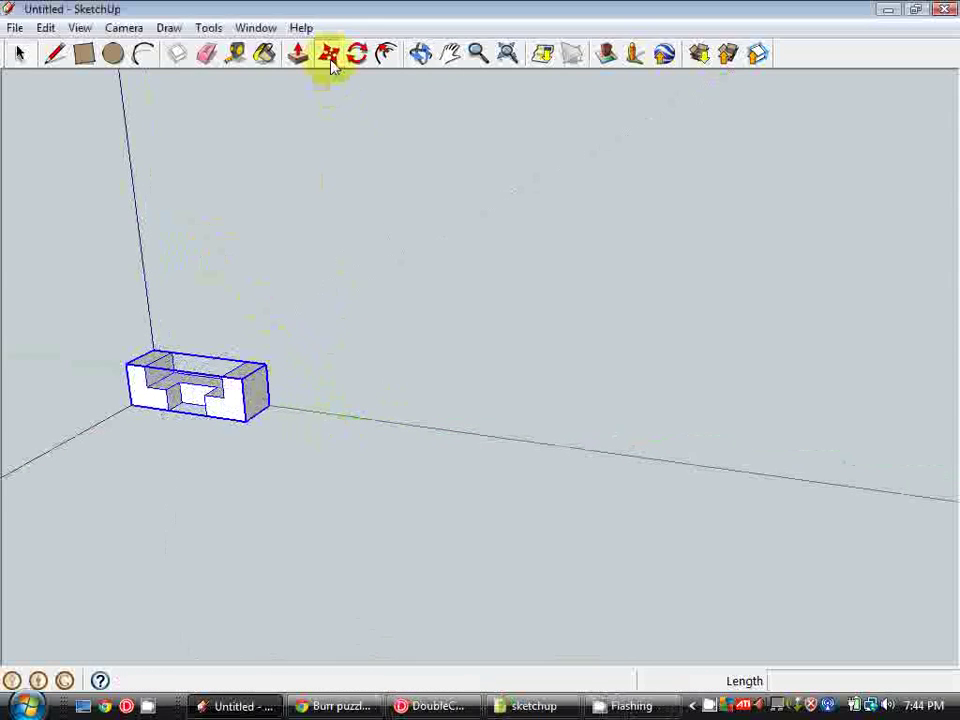
{"action": "key", "text": "ctrl"}
{"action": "left_click", "coordinate": [240, 382]}
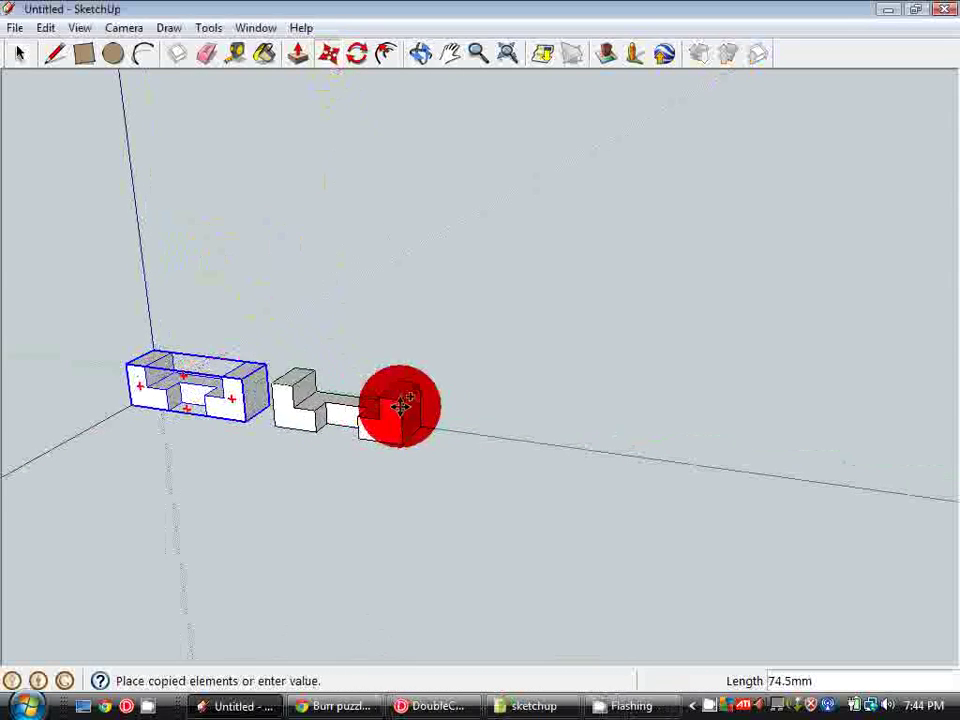
{"action": "left_click", "coordinate": [416, 408]}
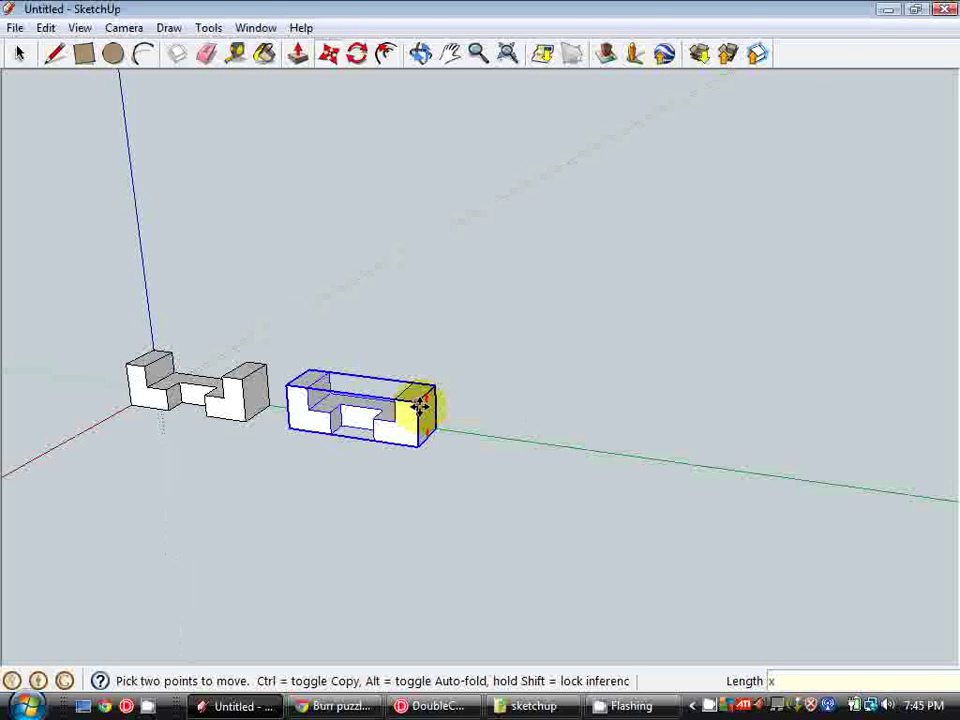
{"action": "type", "text": "4"}
{"action": "key", "text": "Return"}
Step: Select the four copies without the original, explode them into loose geometry, and clear the selection
{"action": "scroll", "coordinate": [418, 405], "scroll_direction": "down", "scroll_amount": 4}
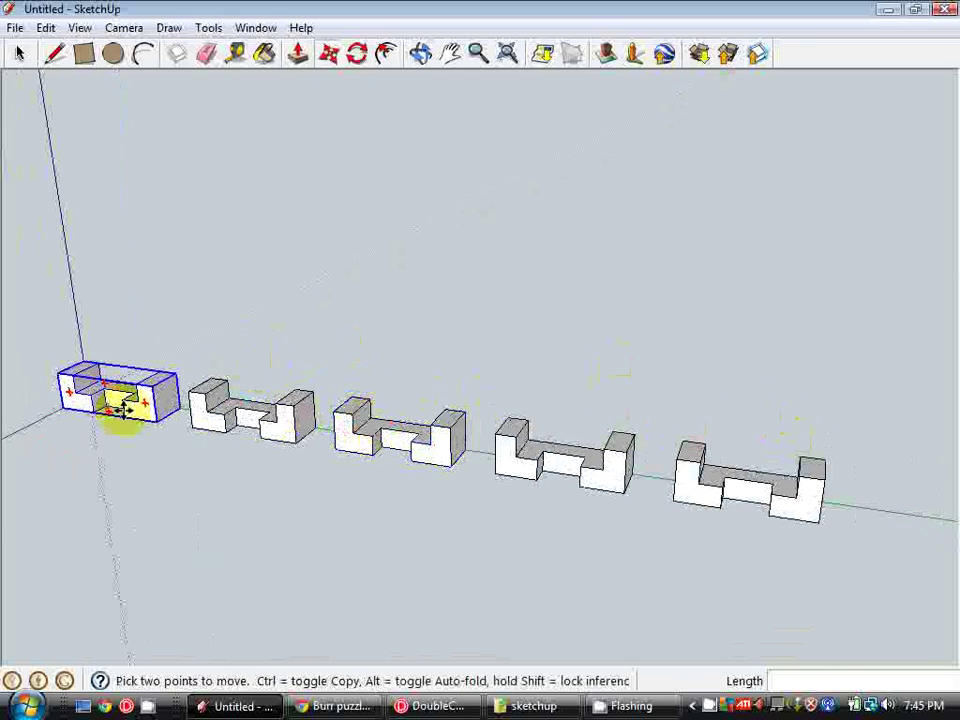
{"action": "key", "text": "space"}
{"action": "left_click_drag", "start_coordinate": [836, 349], "coordinate": [222, 522]}
{"action": "right_click", "coordinate": [303, 413]}
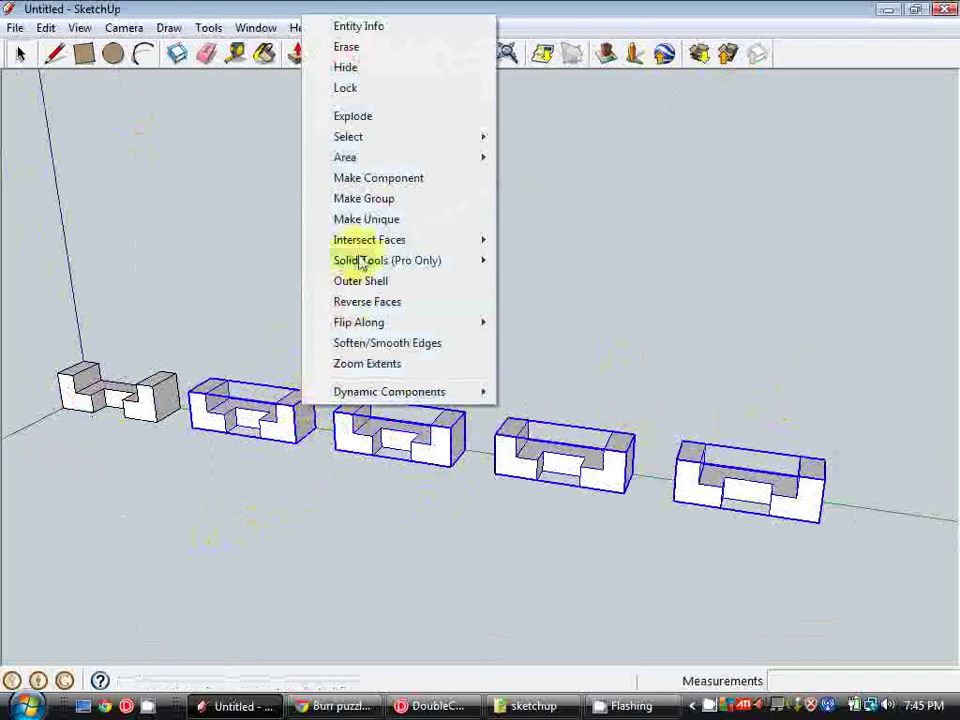
{"action": "left_click", "coordinate": [362, 116]}
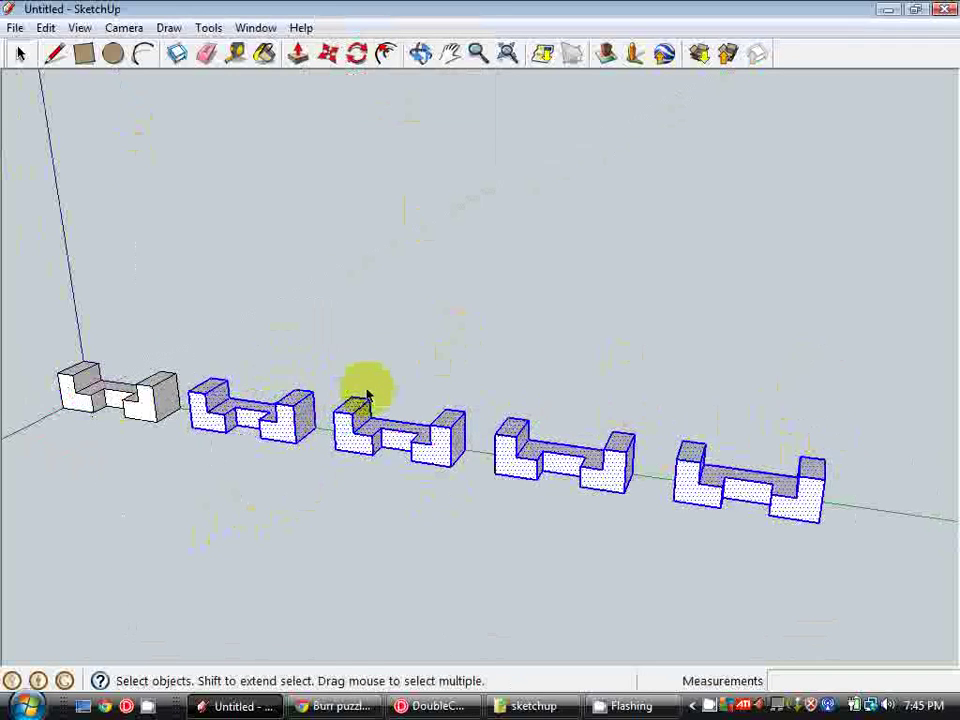
{"action": "middle_click_drag", "start_coordinate": [420, 398], "coordinate": [396, 392]}
{"action": "left_click", "coordinate": [364, 489]}
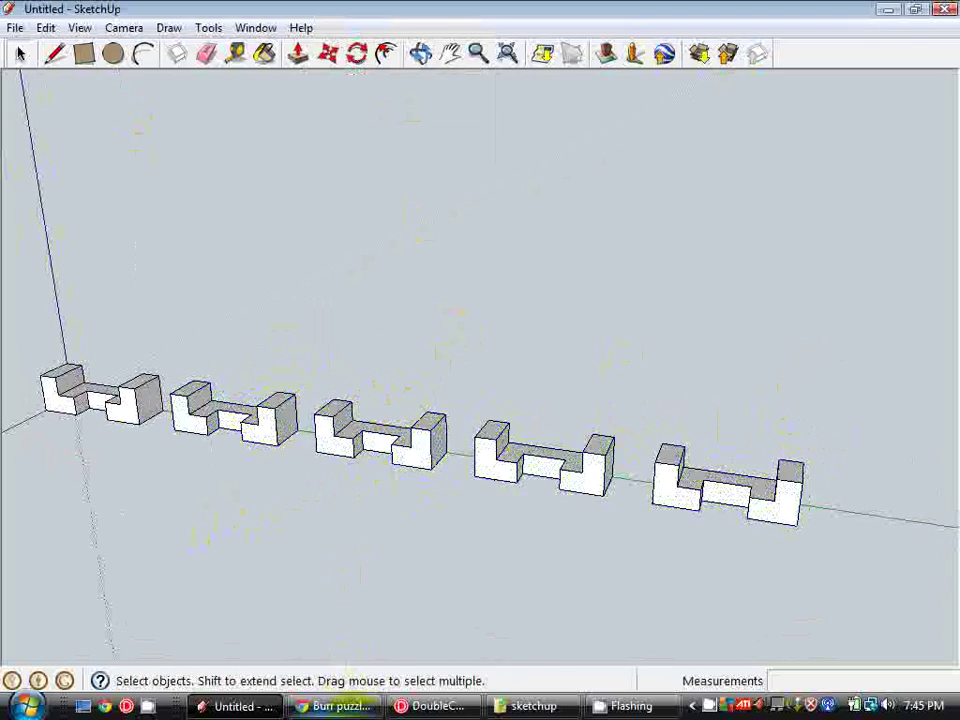
Step: Switch to the browser page of Bill's baffling burr to examine the shapes of the remaining pieces
{"action": "left_click", "coordinate": [335, 706]}
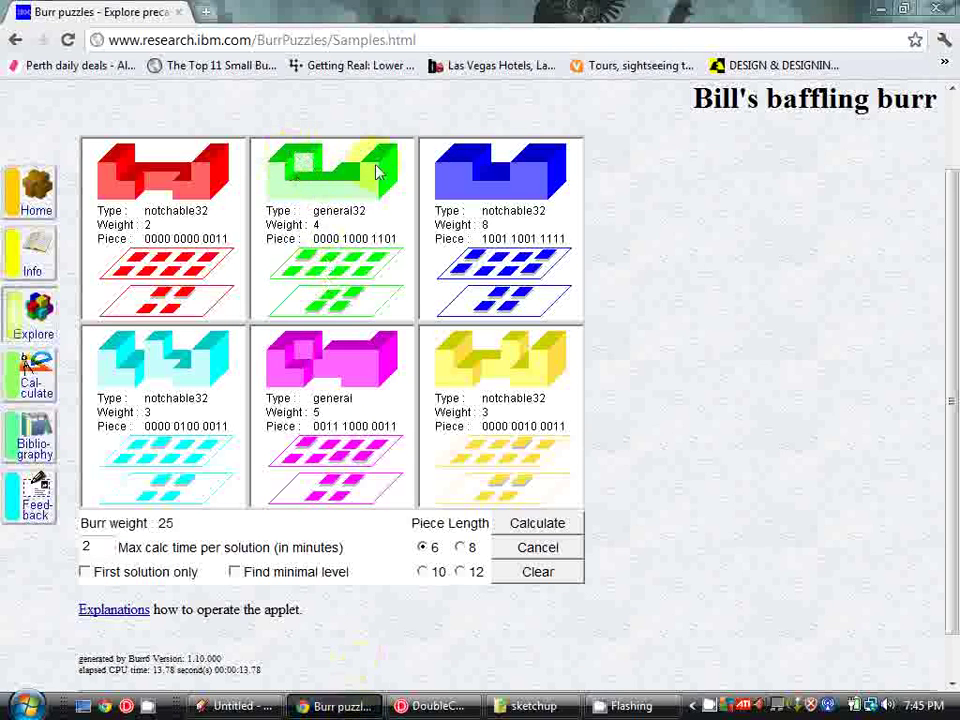
Step: Return to SketchUp, fill the second piece's front notch by pulling its recessed face out 10 mm, and erase the two seam edges
{"action": "left_click", "coordinate": [235, 706]}
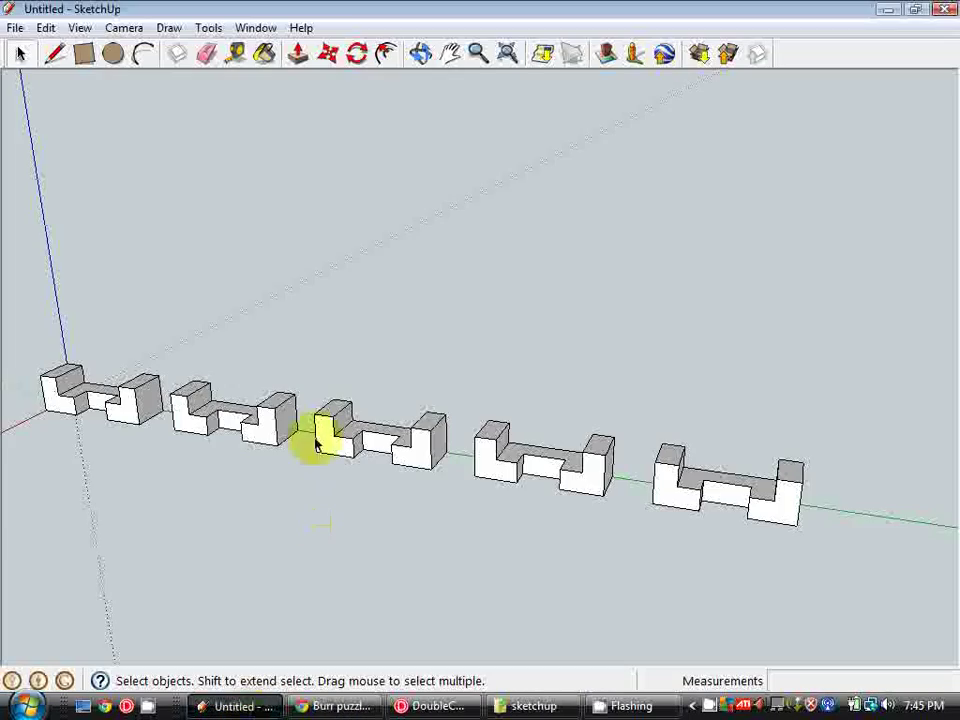
{"action": "scroll", "coordinate": [193, 392], "scroll_direction": "up", "scroll_amount": 5}
{"action": "mouse_move", "coordinate": [264, 422]}
{"action": "middle_mouse_down"}
{"action": "mouse_move", "coordinate": [286, 516]}
{"action": "mouse_move", "coordinate": [326, 446]}
{"action": "mouse_move", "coordinate": [300, 380]}
{"action": "middle_mouse_up"}
{"action": "left_click", "coordinate": [297, 54]}
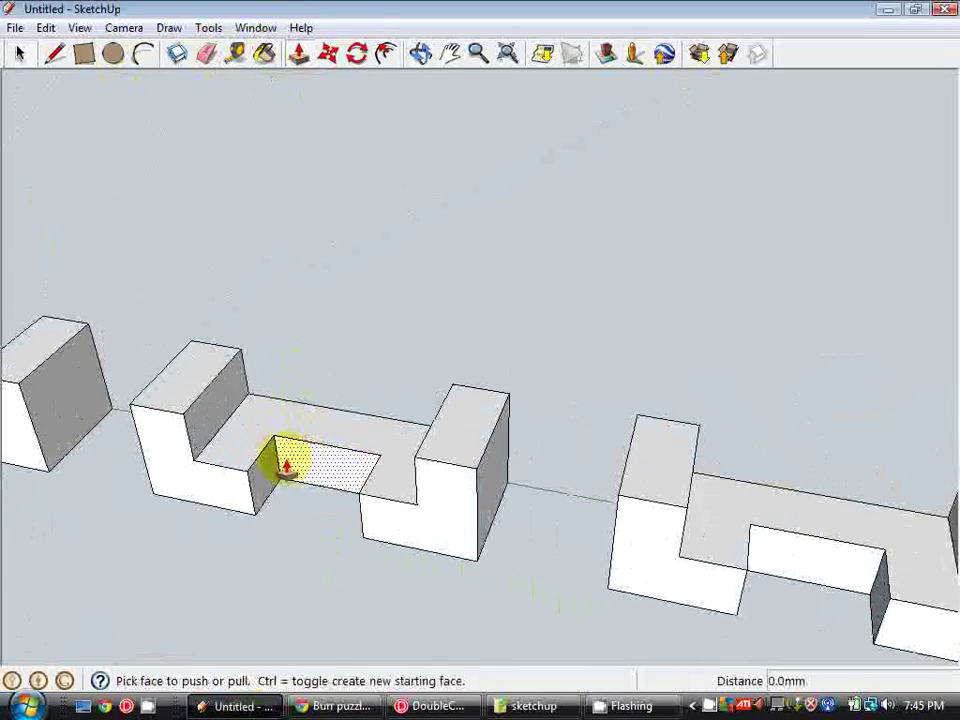
{"action": "left_click_drag", "start_coordinate": [279, 454], "coordinate": [234, 478]}
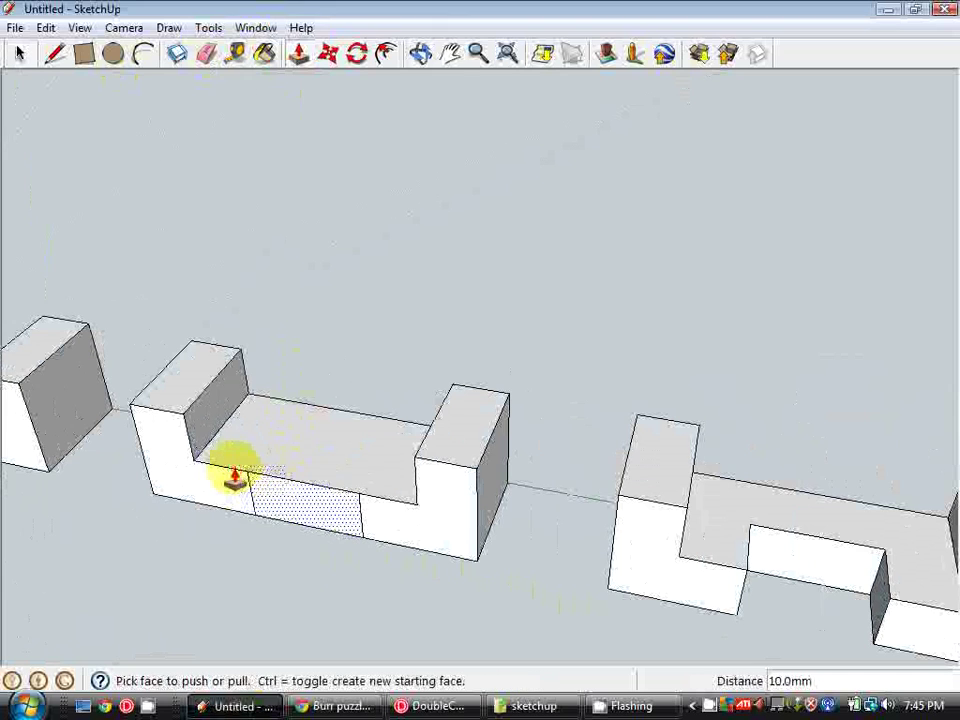
{"action": "left_click", "coordinate": [207, 54]}
{"action": "left_click", "coordinate": [251, 489]}
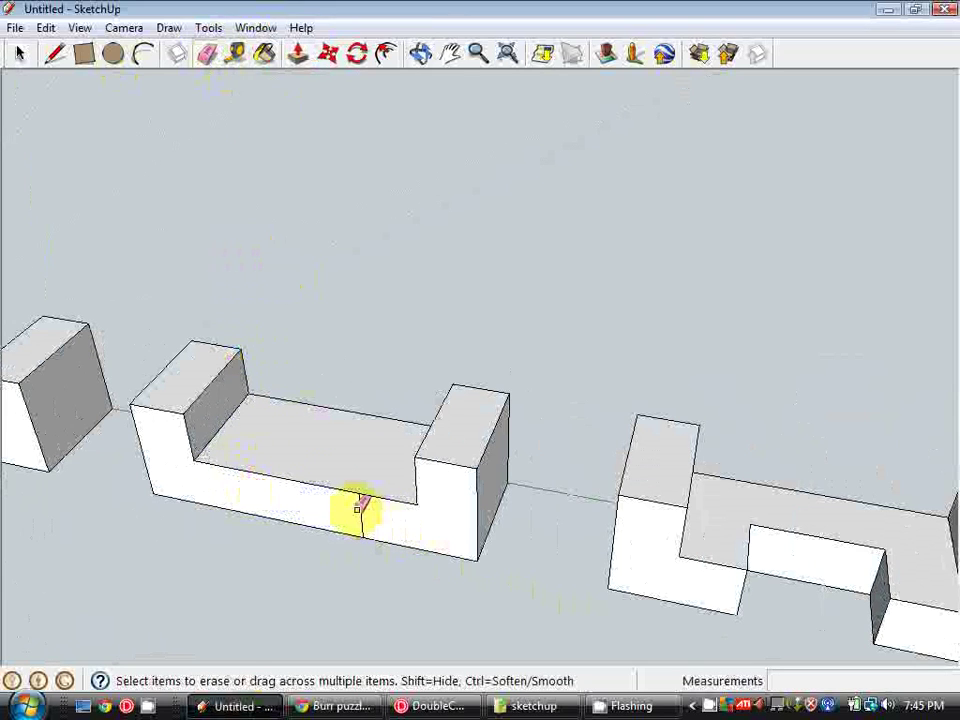
{"action": "left_click", "coordinate": [362, 510]}
Step: Draw two adjacent 10 mm squares along the rear edge of the second piece's slot floor, starting at the inner end face
{"action": "left_click", "coordinate": [55, 54]}
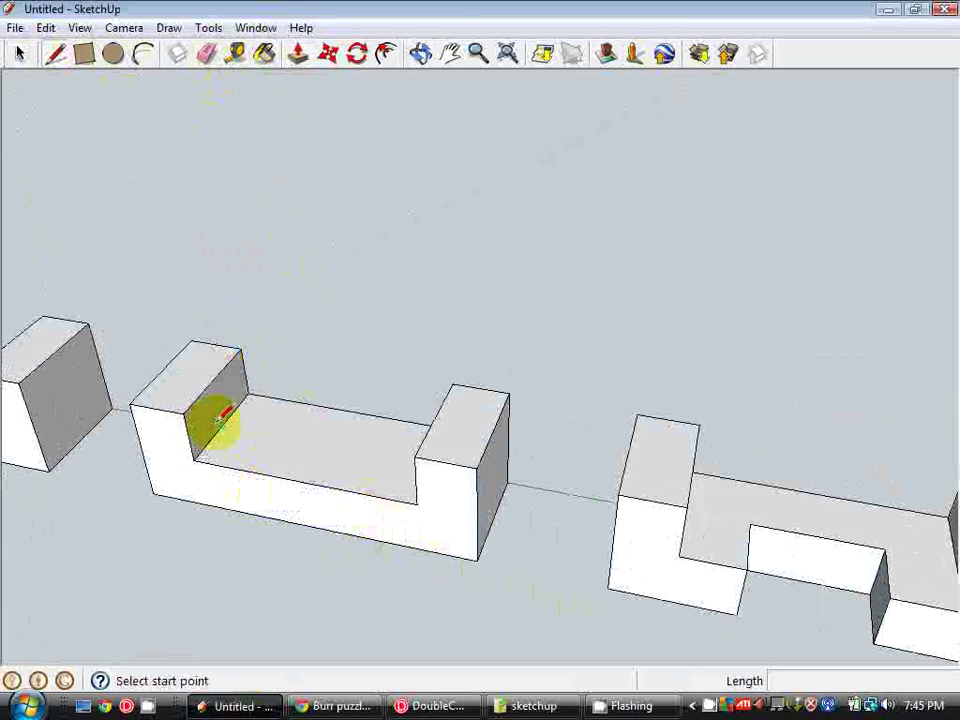
{"action": "left_click", "coordinate": [221, 427]}
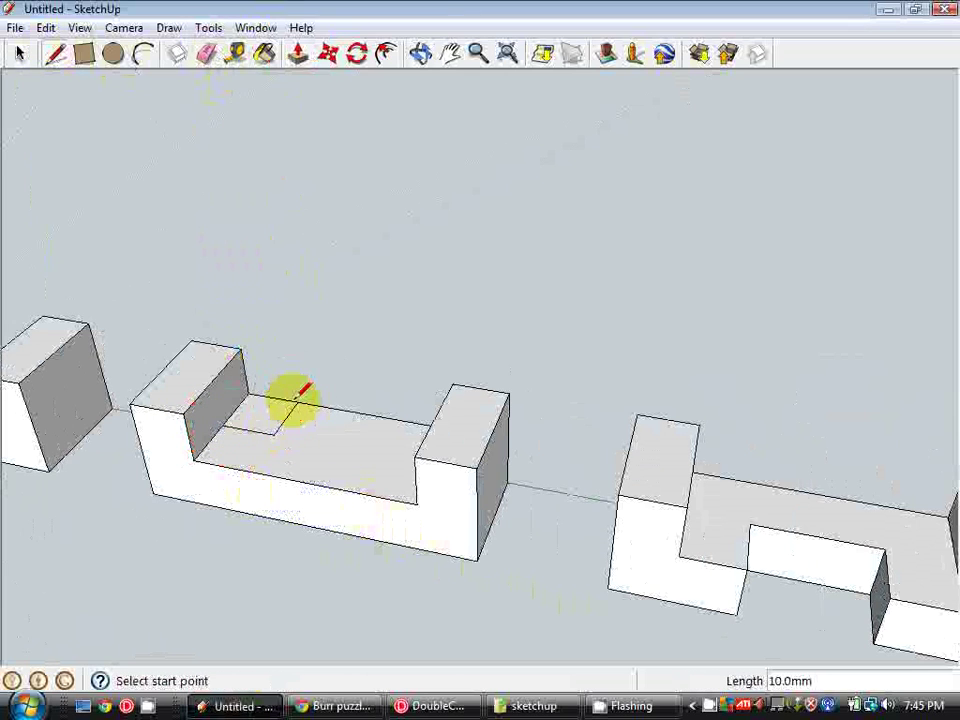
{"action": "left_click", "coordinate": [330, 443]}
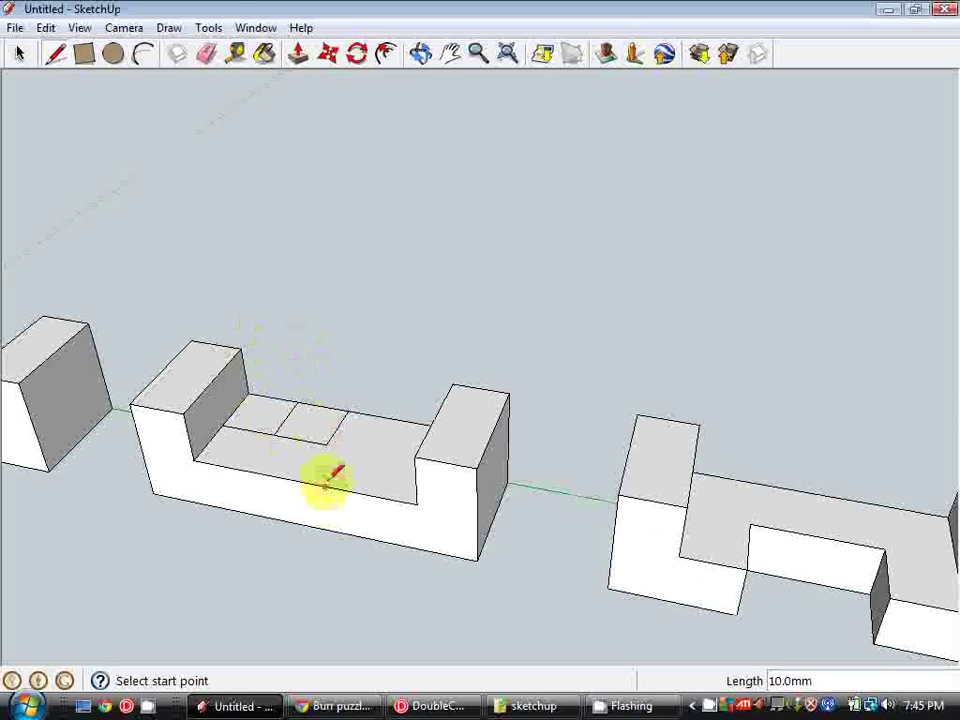
Step: Push the middle square down through the second piece, pull the other square up flush with the end block, and erase the seam
{"action": "left_click", "coordinate": [298, 54]}
{"action": "left_click", "coordinate": [313, 437]}
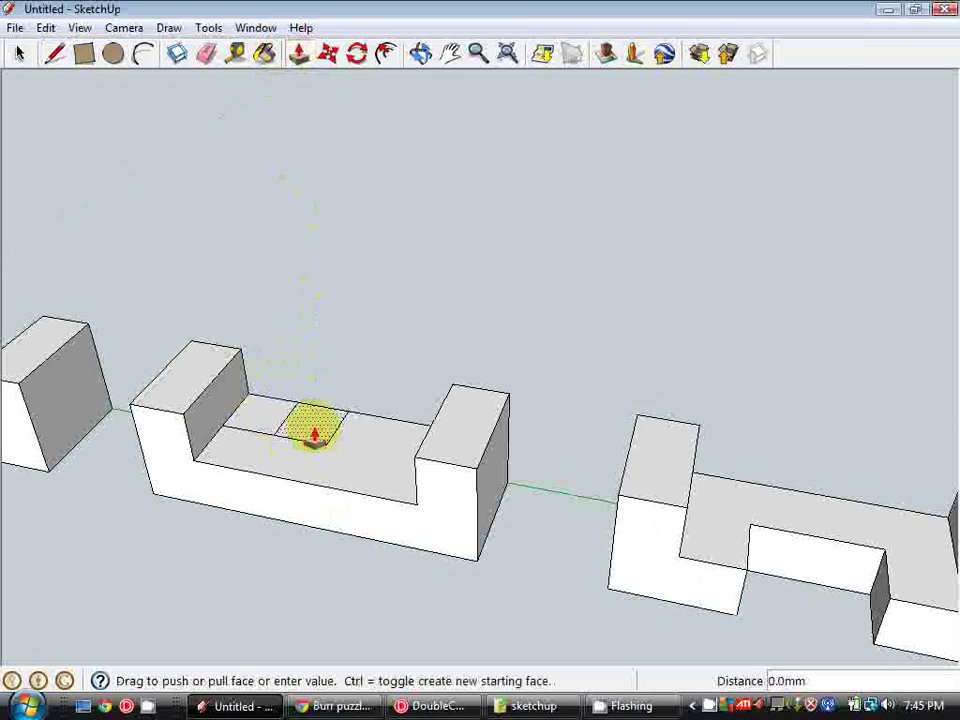
{"action": "left_click", "coordinate": [317, 478]}
{"action": "left_click_drag", "start_coordinate": [272, 411], "coordinate": [225, 368]}
{"action": "left_click", "coordinate": [205, 54]}
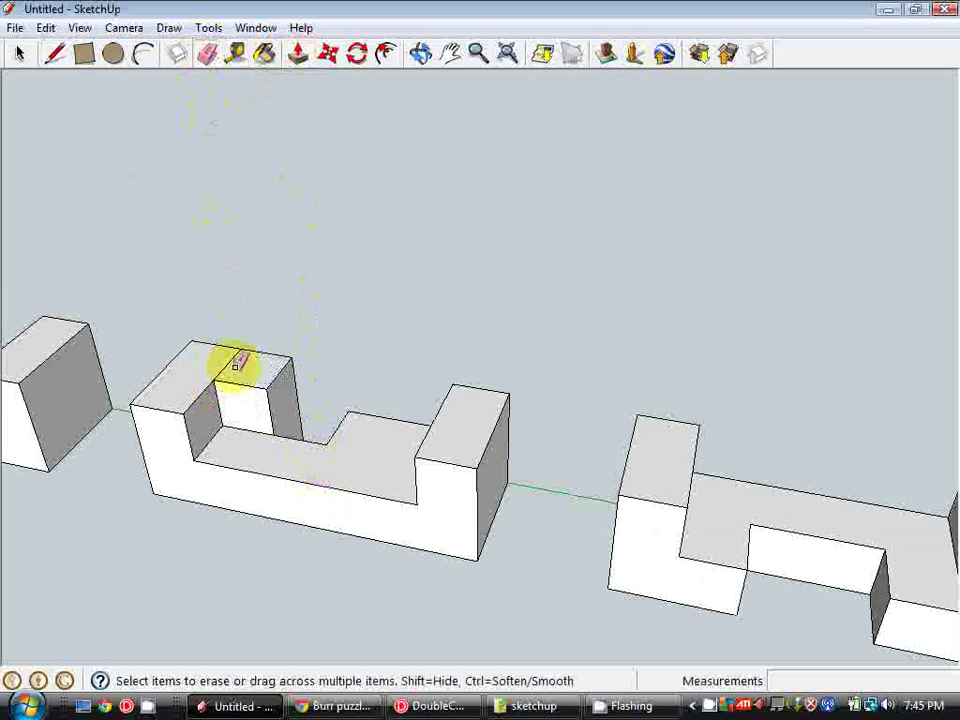
Step: Check the reference page, fill the third piece's front notch by pulling its face out 10 mm, and erase both seam edges
{"action": "middle_click_drag", "start_coordinate": [375, 349], "coordinate": [396, 411]}
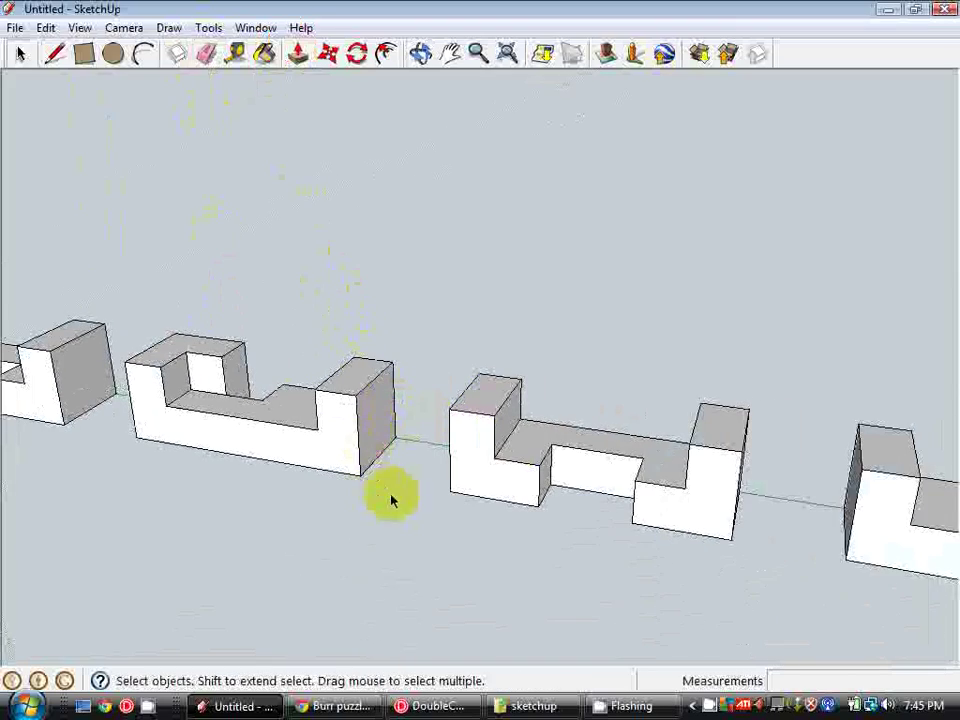
{"action": "middle_click_drag", "start_coordinate": [390, 499], "coordinate": [339, 501], "text": "shift"}
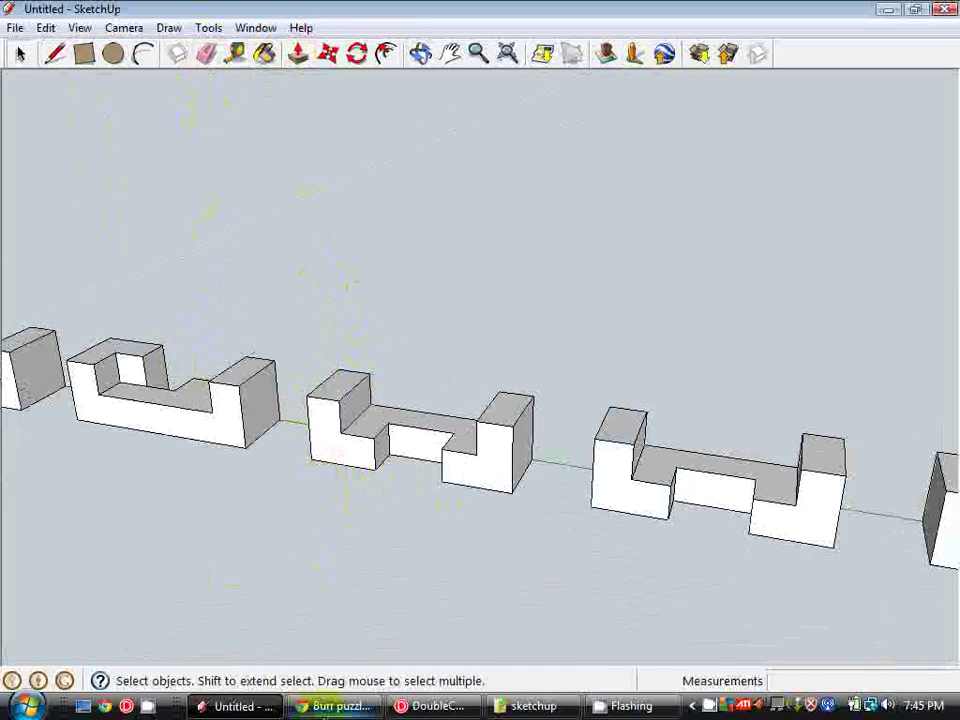
{"action": "left_click", "coordinate": [333, 706]}
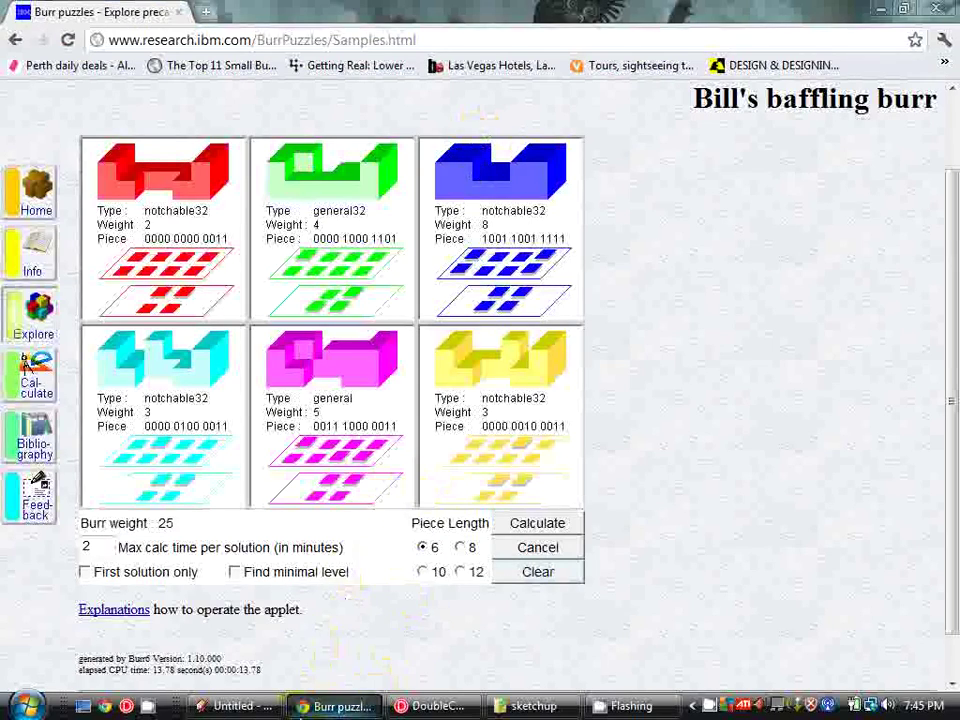
{"action": "left_click", "coordinate": [237, 706]}
{"action": "mouse_move", "coordinate": [320, 500]}
{"action": "middle_mouse_down"}
{"action": "mouse_move", "coordinate": [332, 461]}
{"action": "mouse_move", "coordinate": [371, 471]}
{"action": "middle_mouse_up"}
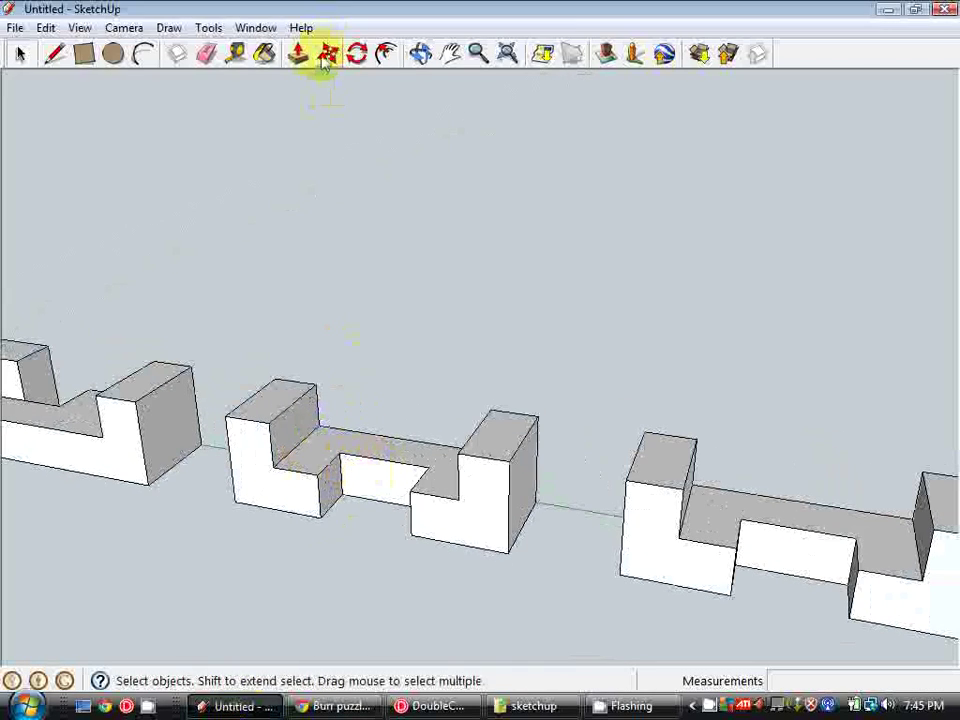
{"action": "left_click", "coordinate": [297, 53]}
{"action": "left_click", "coordinate": [377, 472]}
{"action": "mouse_move", "coordinate": [377, 472]}
{"action": "left_mouse_down"}
{"action": "mouse_move", "coordinate": [313, 489]}
{"action": "mouse_move", "coordinate": [315, 454]}
{"action": "left_mouse_up"}
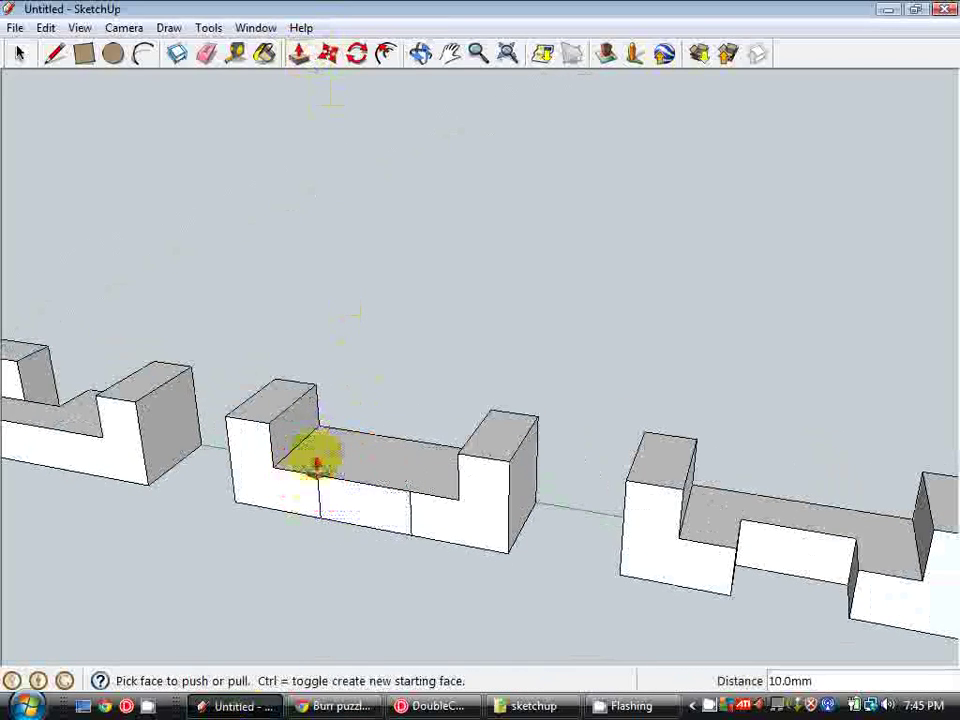
{"action": "left_click", "coordinate": [207, 53]}
{"action": "left_click", "coordinate": [318, 497]}
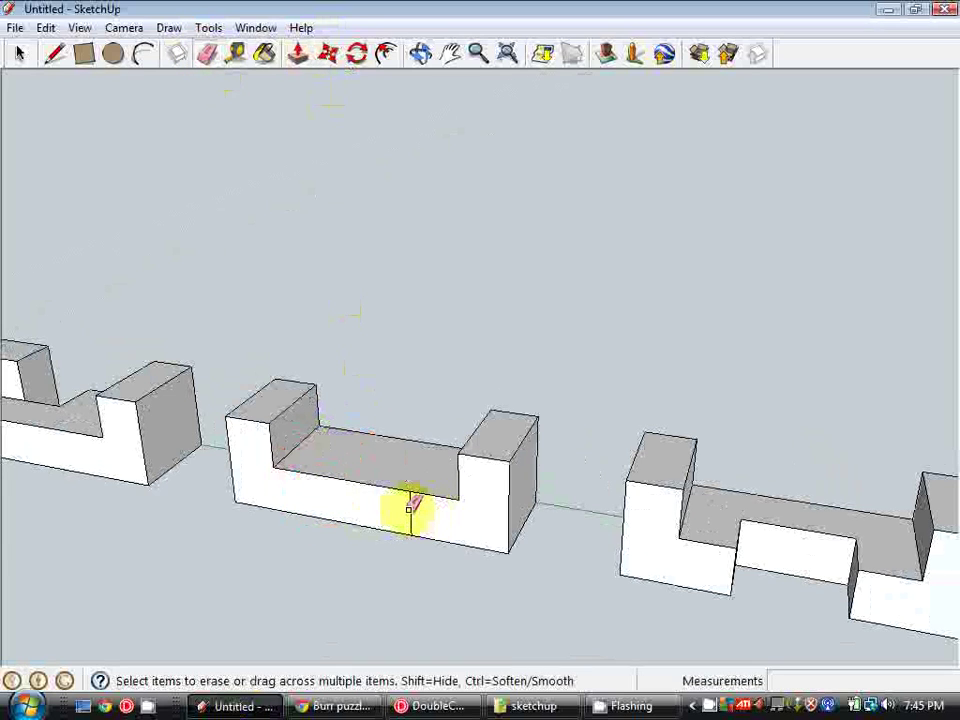
Step: Move both inner end faces of the third piece 10 mm inward to narrow its slot
{"action": "left_click", "coordinate": [327, 53]}
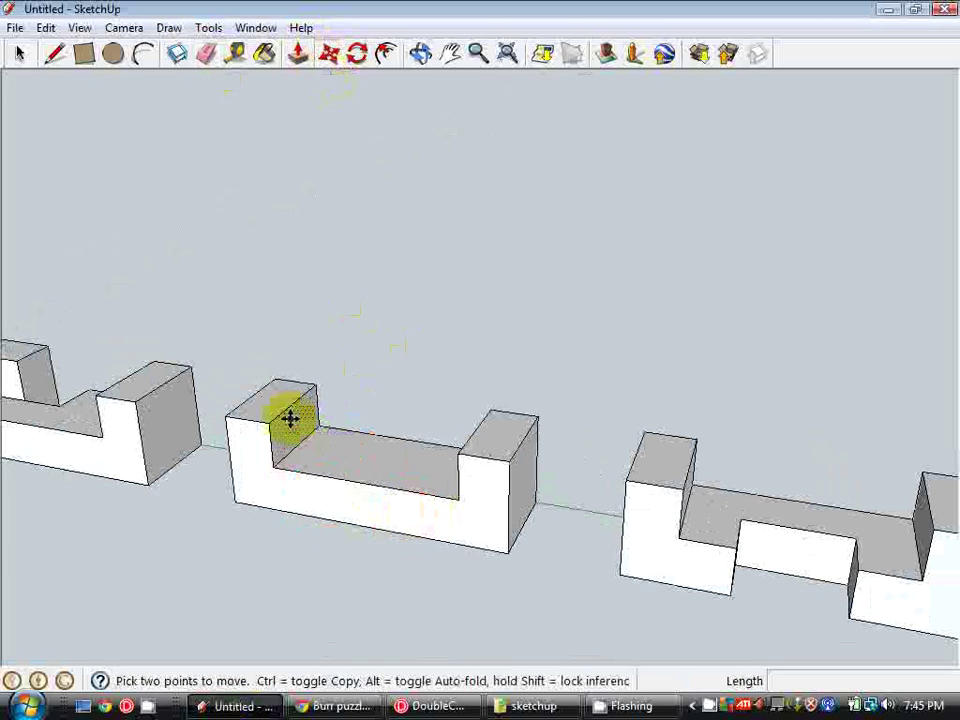
{"action": "left_click_drag", "start_coordinate": [289, 418], "coordinate": [327, 437]}
{"action": "middle_click_drag", "start_coordinate": [327, 437], "coordinate": [619, 411]}
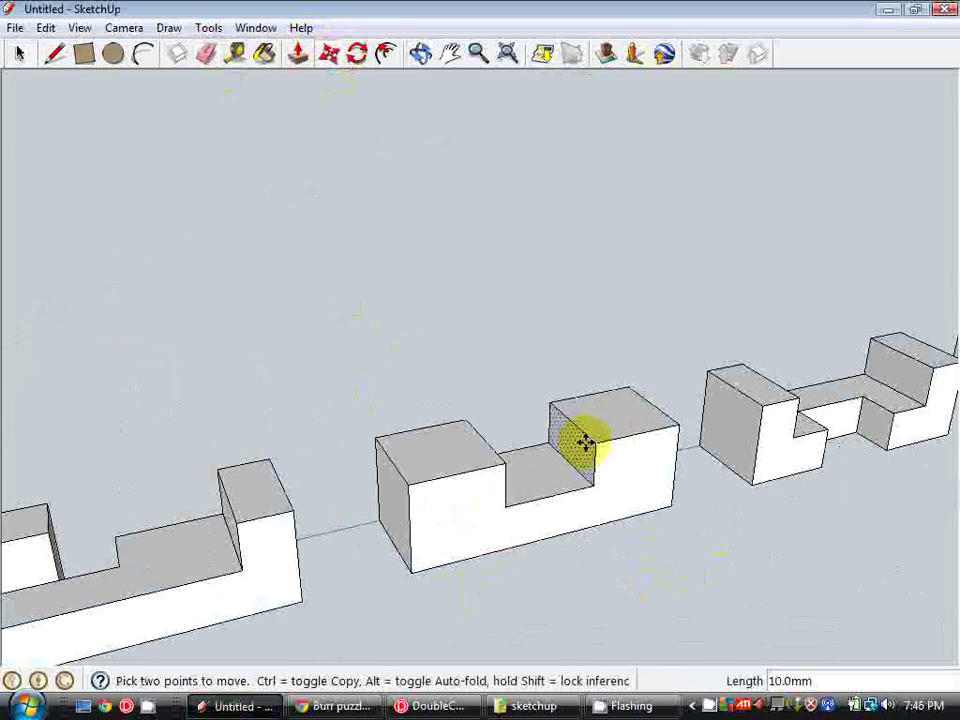
Step: Check the cyan piece on the reference page and outline a square on the fourth piece's bridge beside the notch corner
{"action": "middle_click_drag", "start_coordinate": [677, 510], "coordinate": [405, 500]}
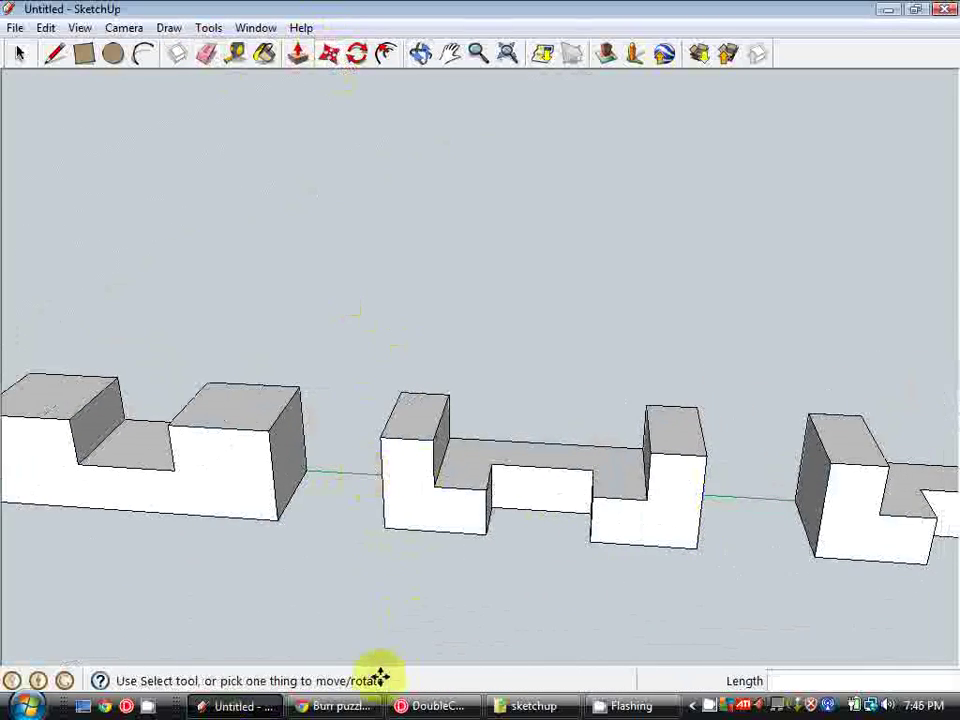
{"action": "middle_click_drag", "start_coordinate": [499, 570], "coordinate": [423, 583]}
{"action": "left_click", "coordinate": [340, 704]}
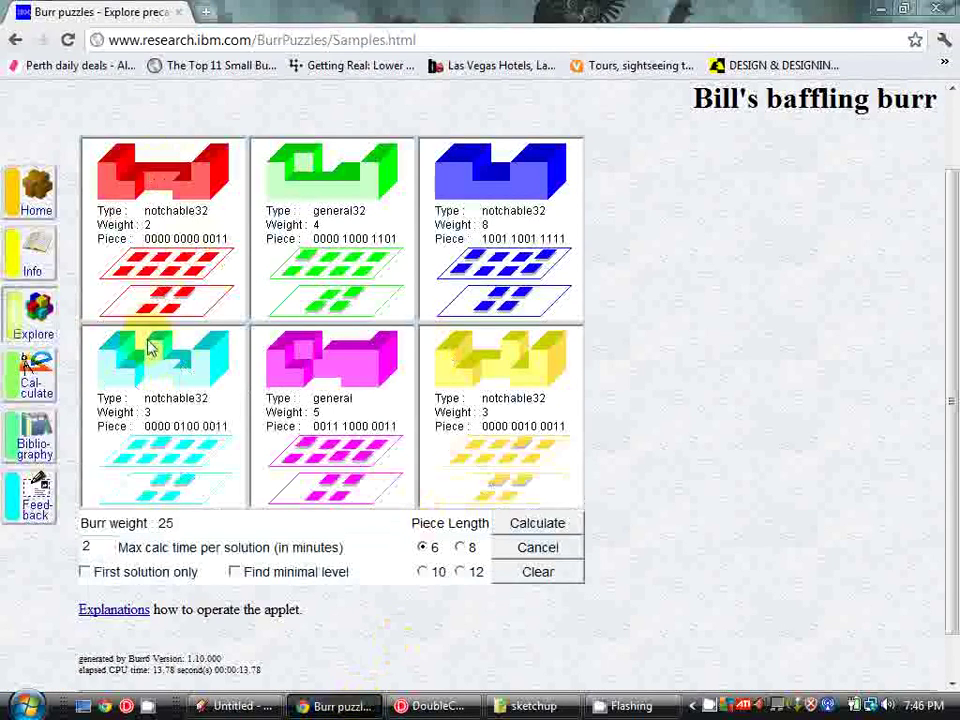
{"action": "left_click", "coordinate": [232, 706]}
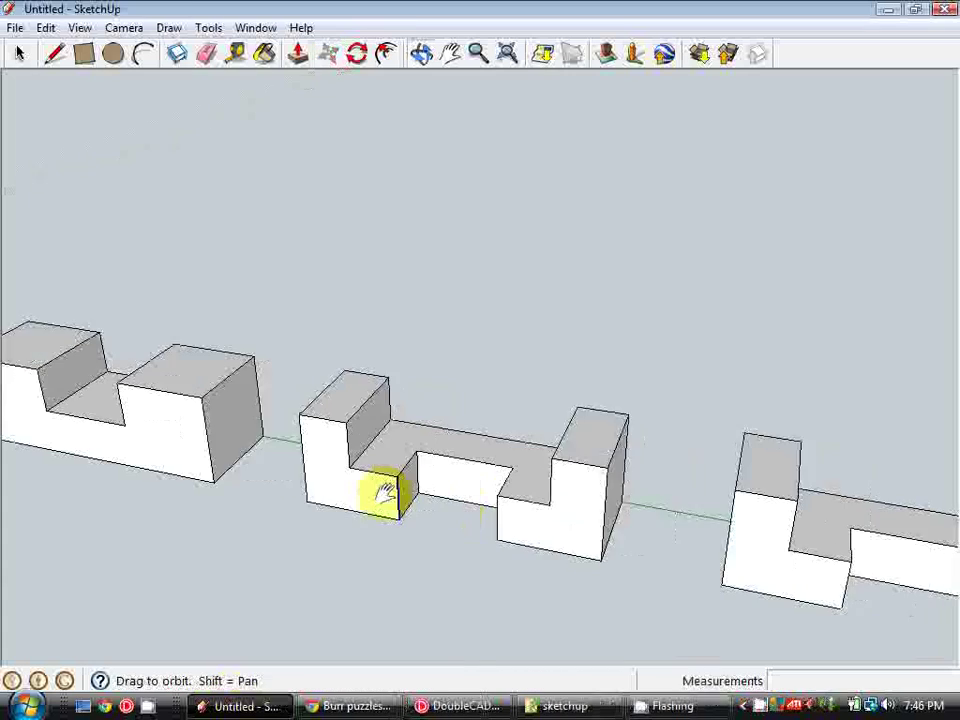
{"action": "left_click", "coordinate": [55, 53]}
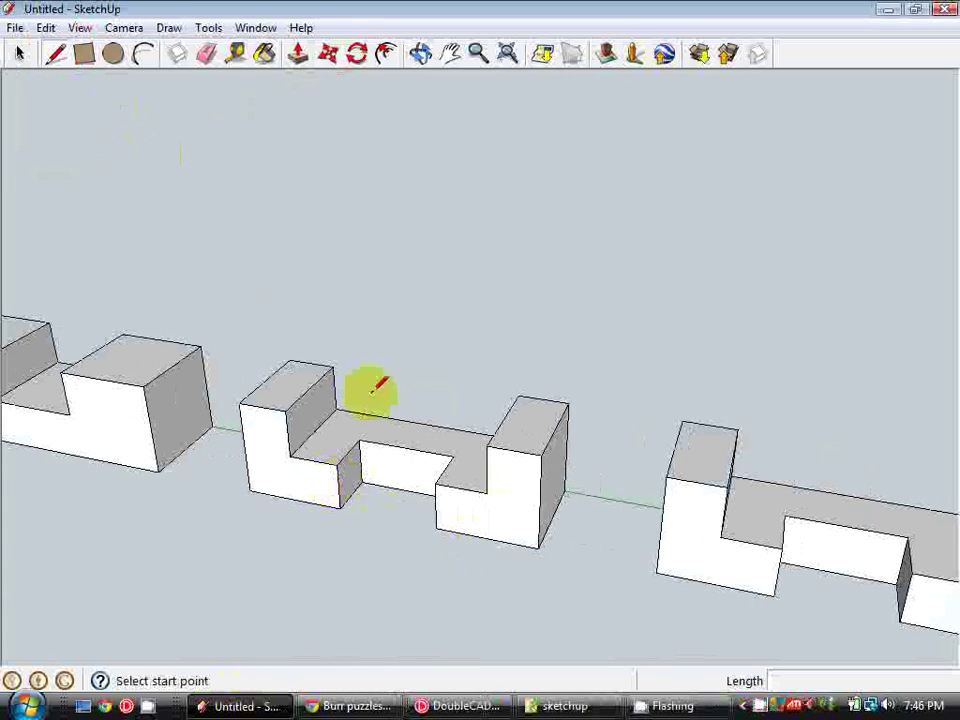
{"action": "left_click", "coordinate": [361, 443]}
{"action": "left_click", "coordinate": [378, 413]}
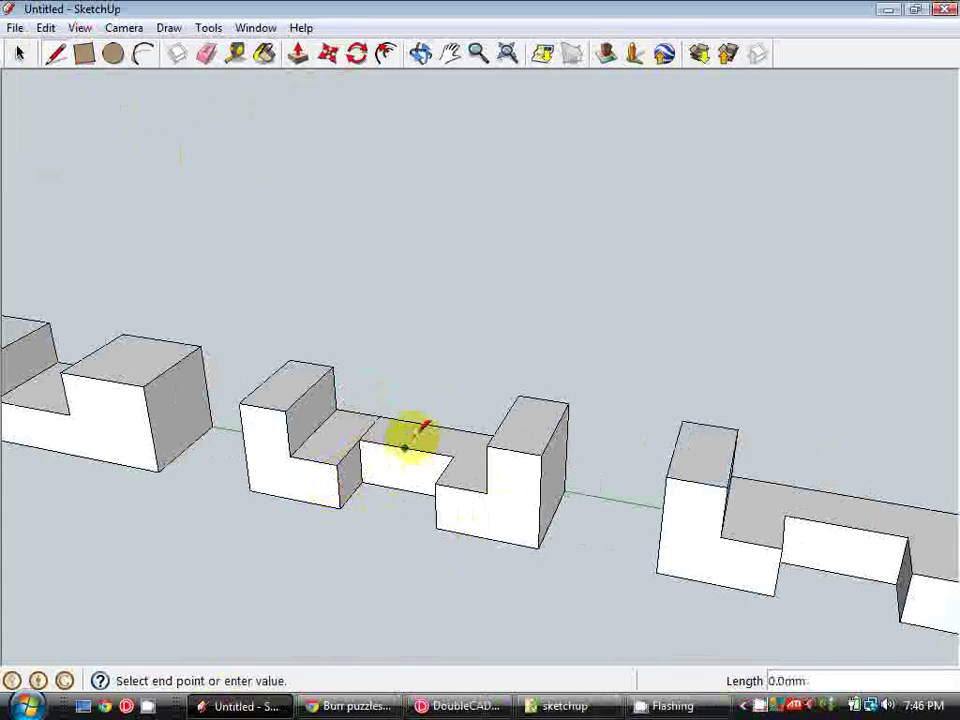
{"action": "left_click", "coordinate": [420, 420]}
Step: Pull the square on the fourth piece's bridge up 10 mm, level with the end blocks
{"action": "left_click", "coordinate": [297, 53]}
{"action": "left_click", "coordinate": [398, 436]}
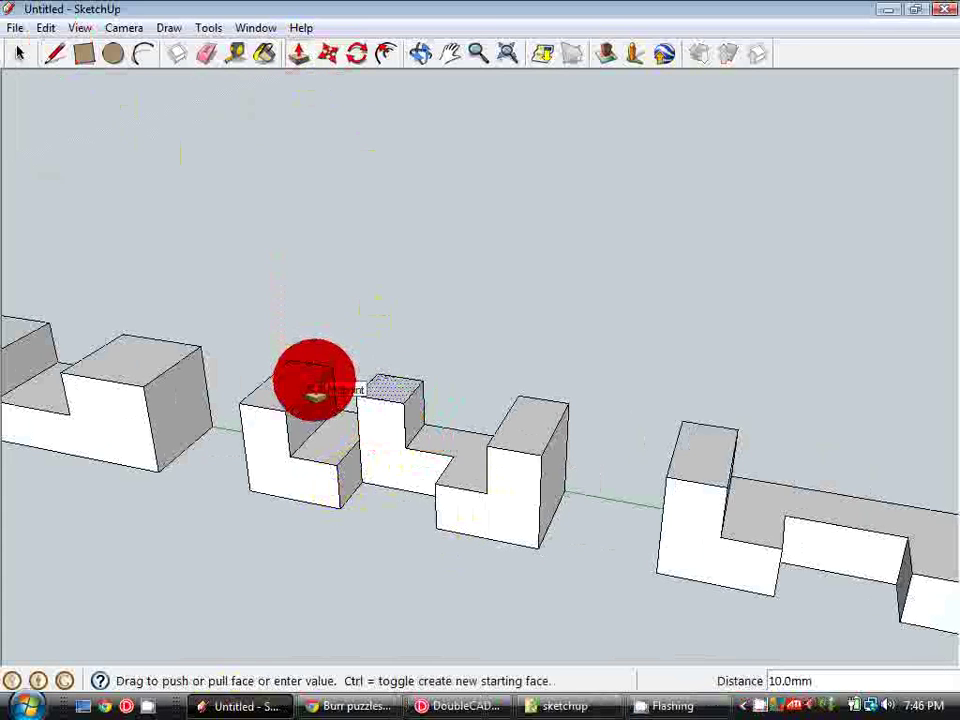
{"action": "left_click", "coordinate": [314, 395]}
Step: Check the yellow piece on the reference page and copy the whole fourth piece about 170 mm along the green axis, beyond the fifth
{"action": "middle_click_drag", "start_coordinate": [422, 386], "coordinate": [296, 542]}
{"action": "left_click", "coordinate": [20, 53]}
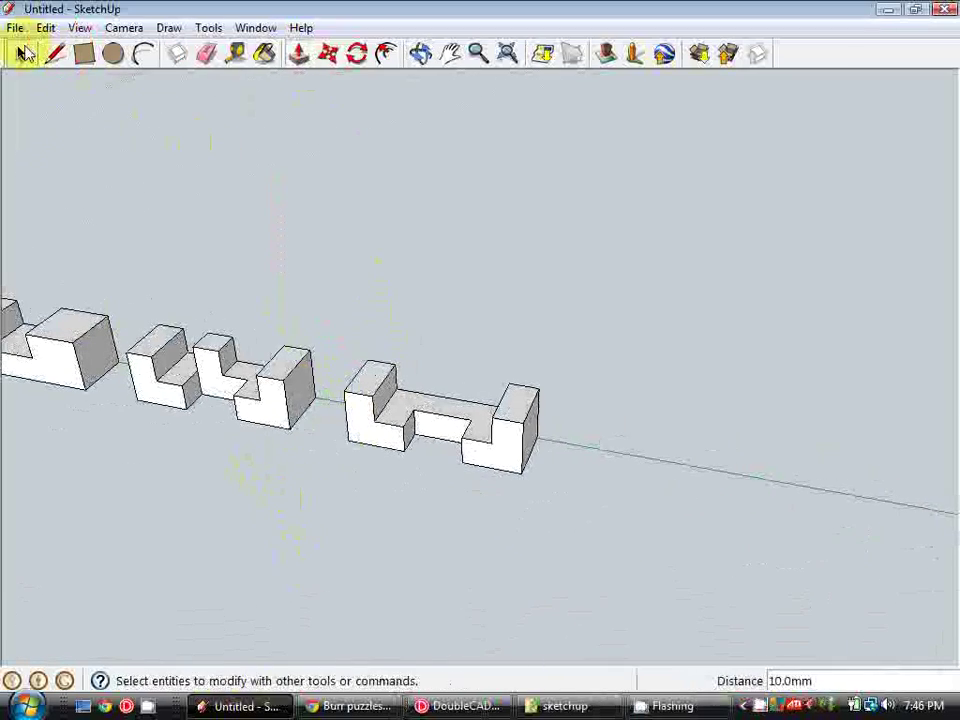
{"action": "left_click", "coordinate": [310, 706]}
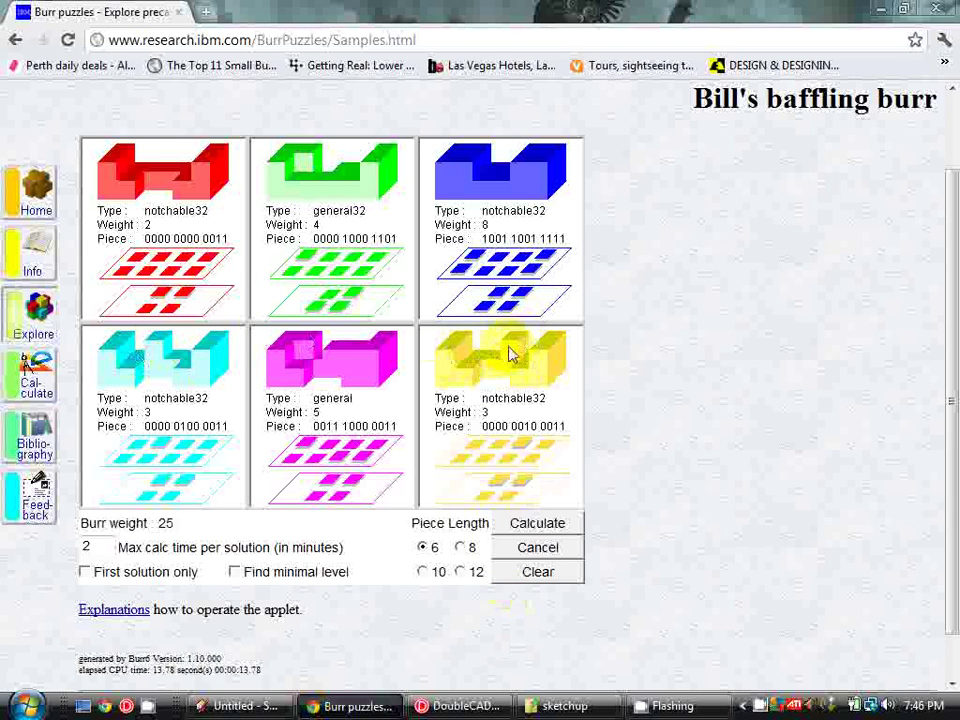
{"action": "key", "text": "alt+Tab"}
{"action": "left_click", "coordinate": [270, 413]}
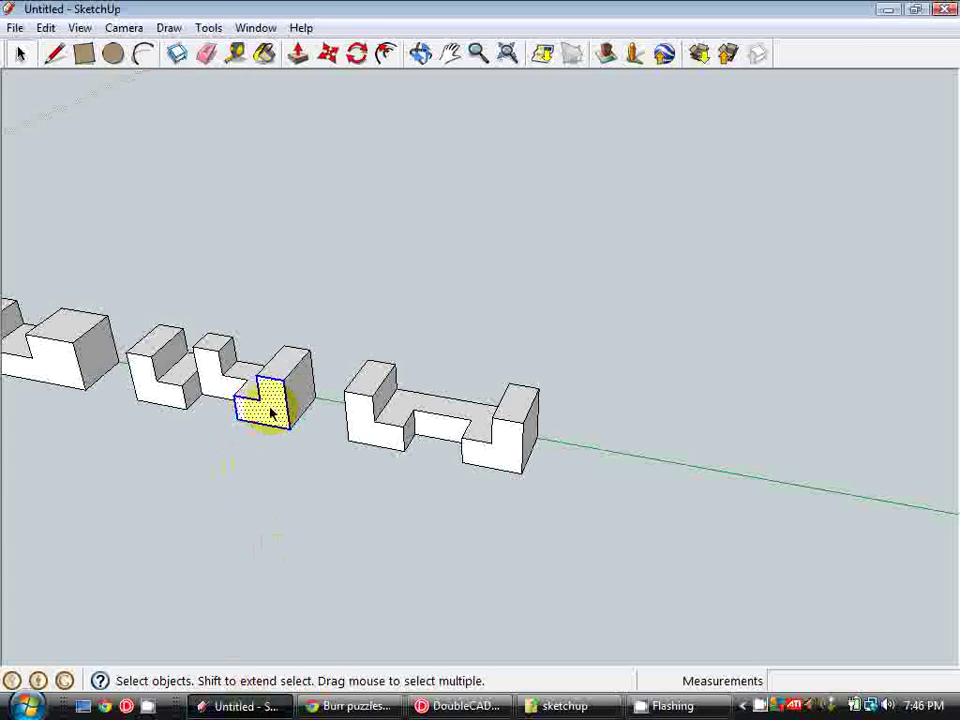
{"action": "triple_click", "coordinate": [270, 413]}
{"action": "key", "text": "m"}
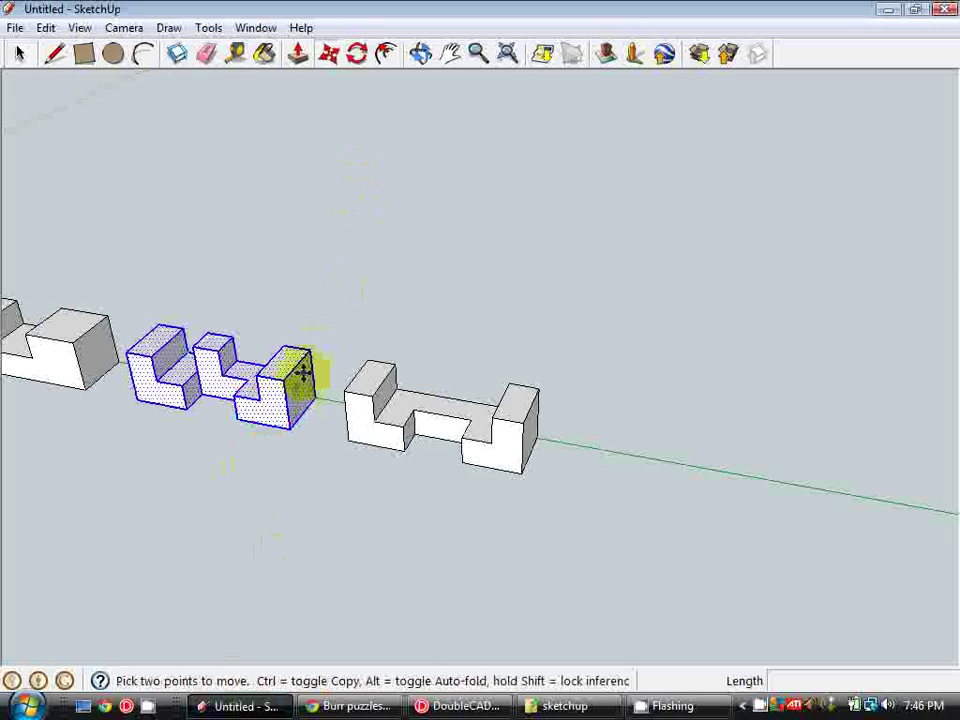
{"action": "key", "text": "ctrl"}
{"action": "left_click", "coordinate": [281, 388]}
{"action": "left_click", "coordinate": [821, 465]}
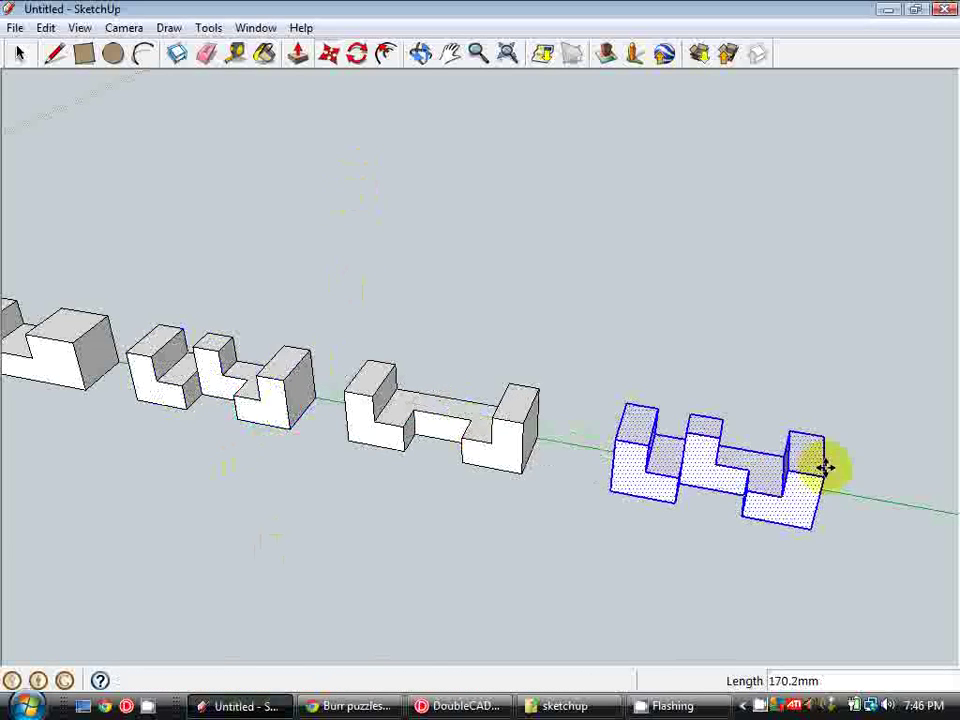
Step: Flip the copied sixth piece along the green direction and clear the selection
{"action": "key", "text": "o"}
{"action": "middle_click_drag", "start_coordinate": [832, 468], "coordinate": [800, 462]}
{"action": "left_click", "coordinate": [19, 53]}
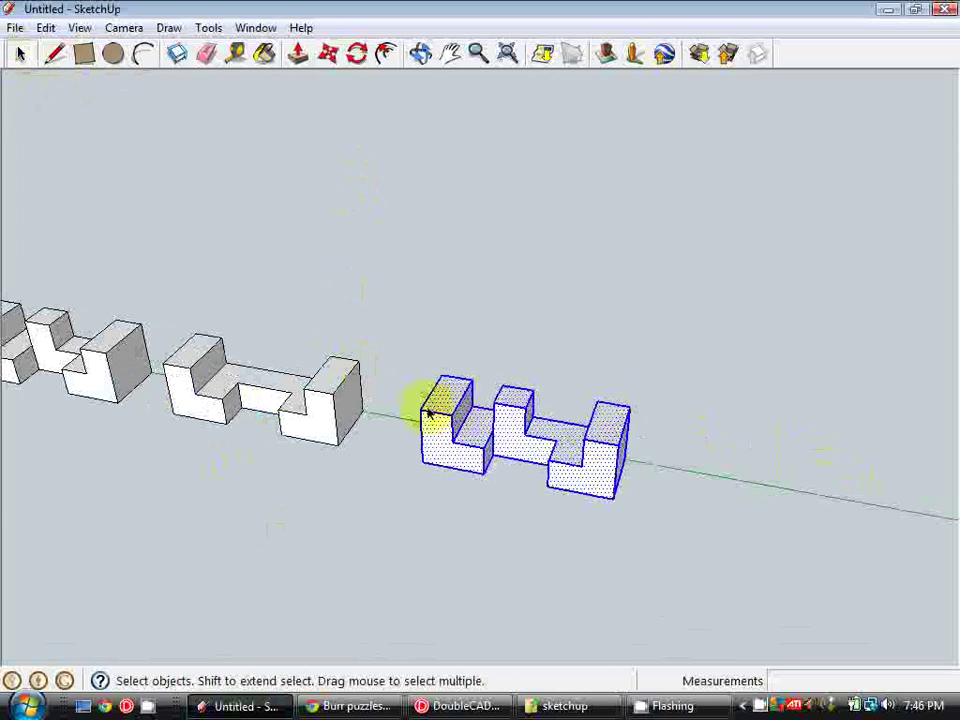
{"action": "right_click", "coordinate": [576, 440]}
{"action": "mouse_move", "coordinate": [672, 352]}
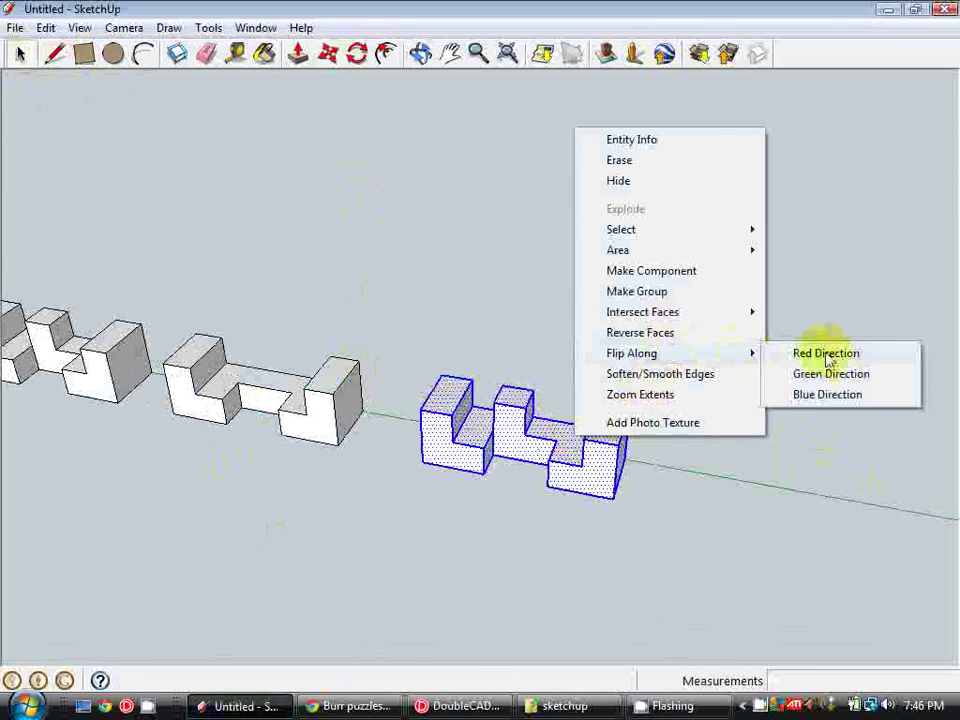
{"action": "left_click", "coordinate": [868, 376]}
{"action": "left_click", "coordinate": [546, 383]}
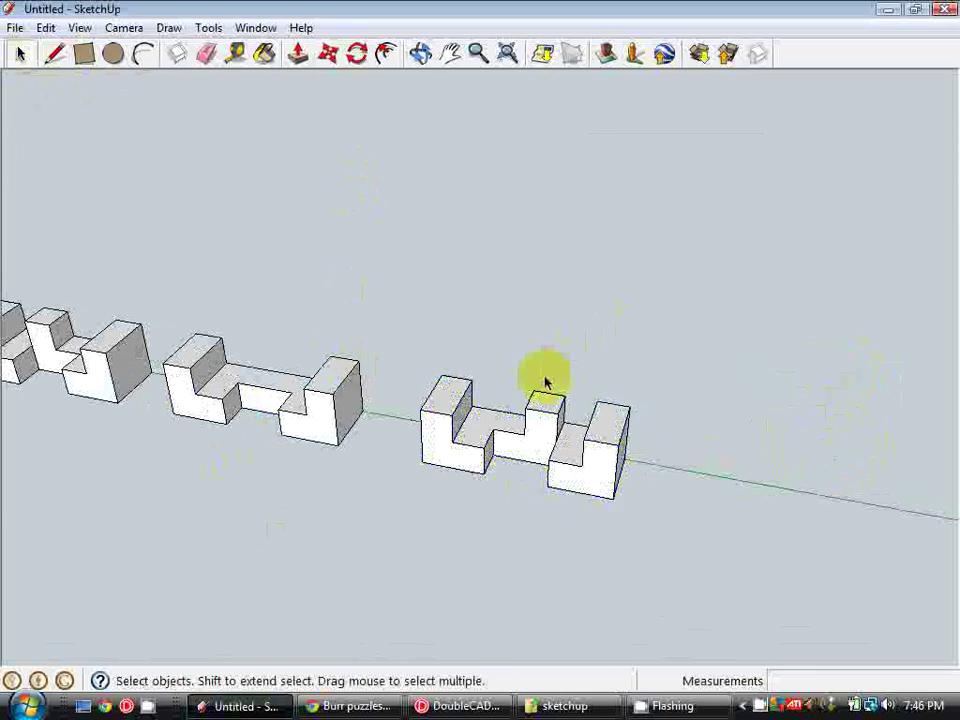
Step: Review the row of modelled pieces and switch to the browser page to examine the magenta piece's shape
{"action": "middle_click_drag", "start_coordinate": [444, 432], "coordinate": [623, 377]}
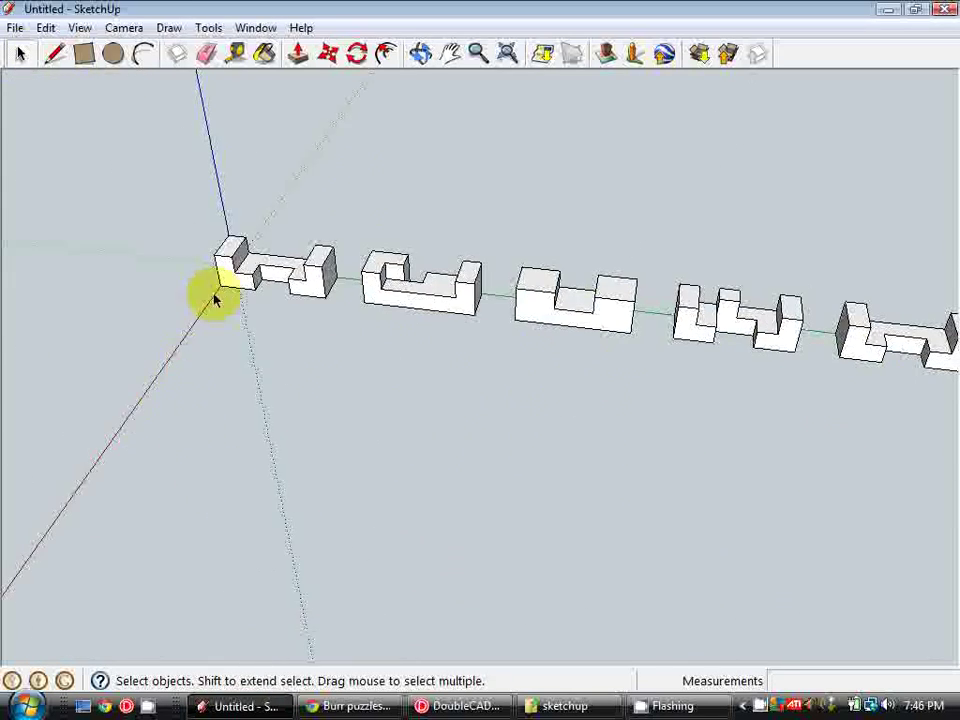
{"action": "middle_click_drag", "start_coordinate": [450, 300], "coordinate": [498, 482]}
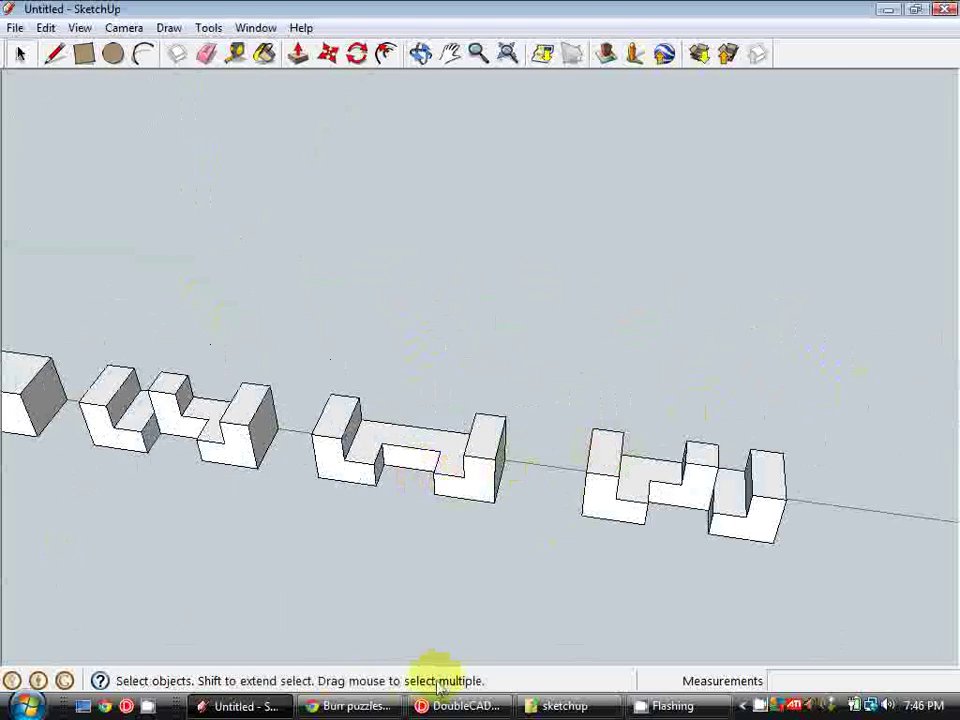
{"action": "left_click", "coordinate": [356, 705]}
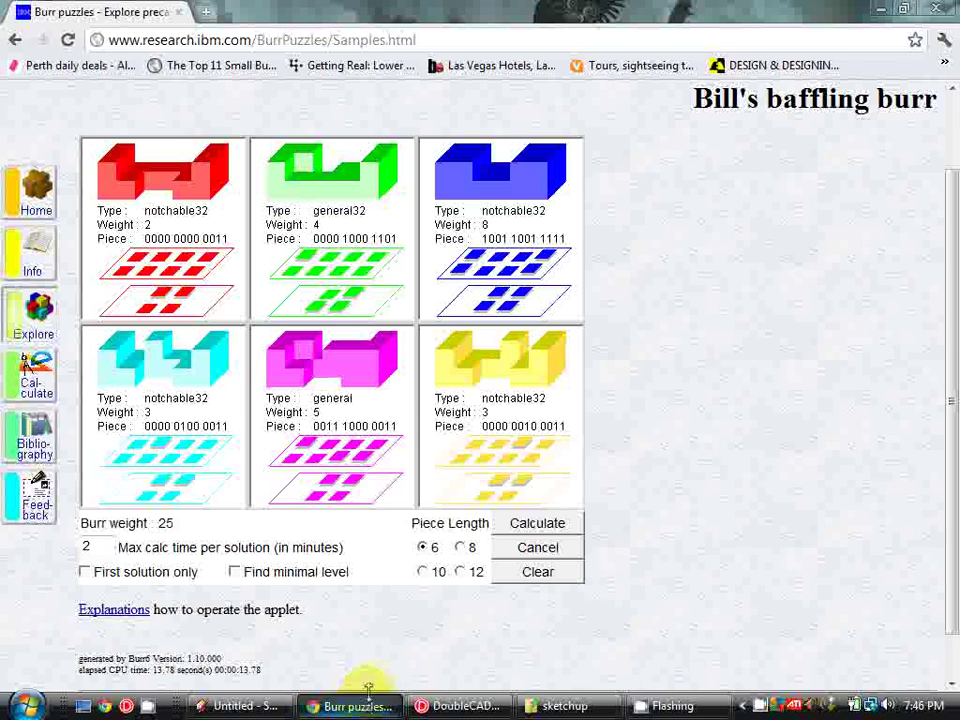
{"action": "left_click", "coordinate": [270, 706]}
{"action": "key", "text": "alt+Tab"}
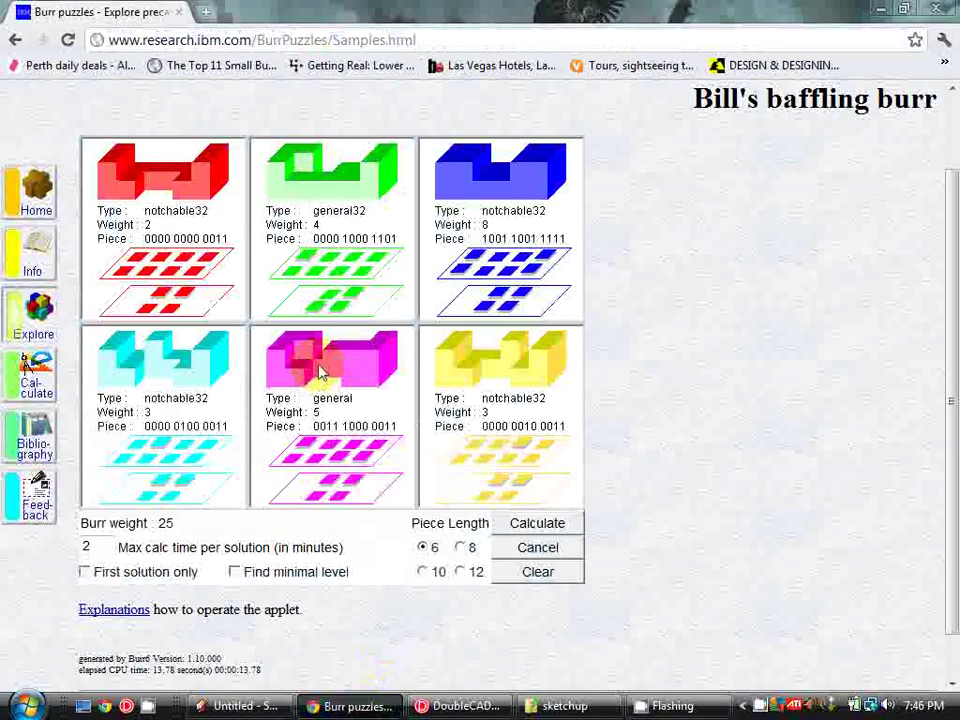
Step: Return to the SketchUp model, pull the recessed front face of the fifth piece out 10 mm and erase the leftover seam lines
{"action": "left_click", "coordinate": [343, 468]}
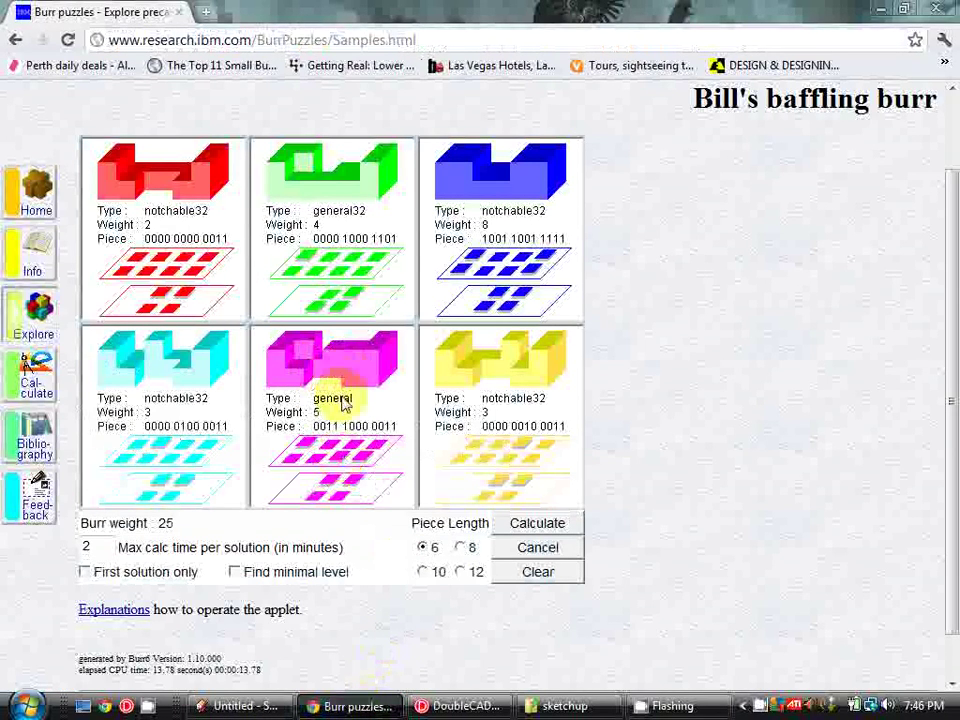
{"action": "left_click", "coordinate": [266, 706]}
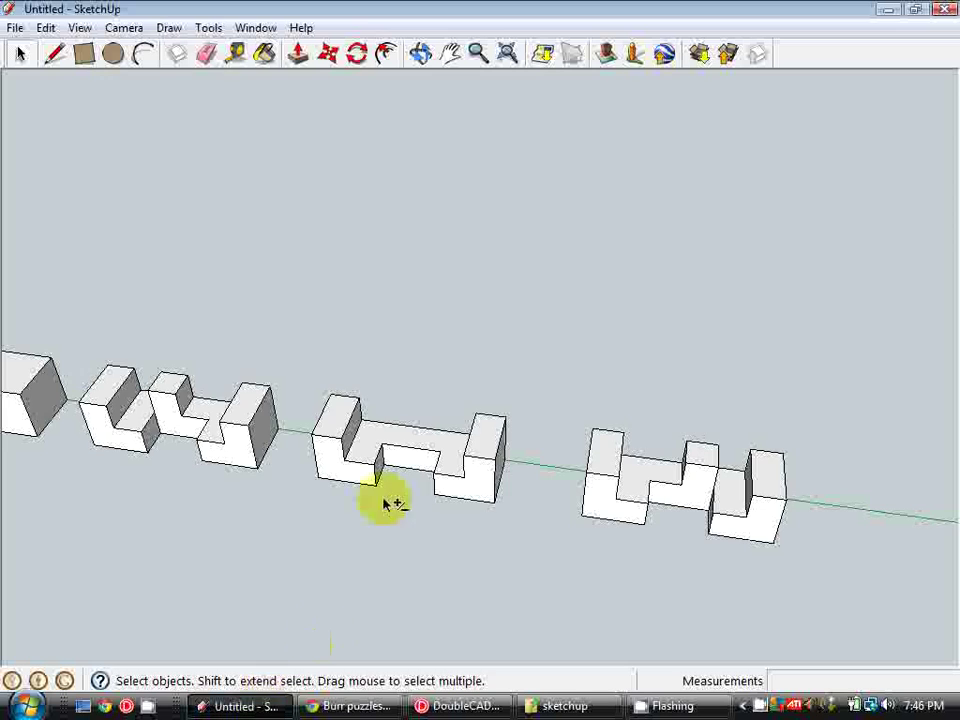
{"action": "mouse_move", "coordinate": [386, 504]}
{"action": "middle_mouse_down"}
{"action": "mouse_move", "coordinate": [489, 429]}
{"action": "mouse_move", "coordinate": [491, 461]}
{"action": "middle_mouse_up"}
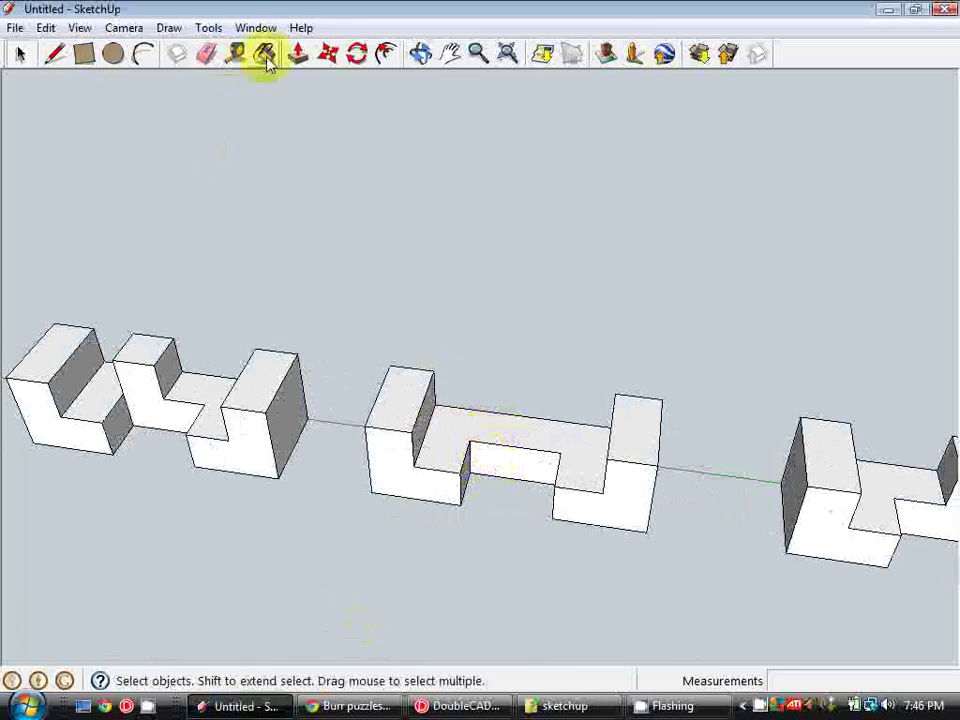
{"action": "left_click", "coordinate": [298, 54]}
{"action": "mouse_move", "coordinate": [514, 463]}
{"action": "left_mouse_down"}
{"action": "mouse_move", "coordinate": [466, 489]}
{"action": "mouse_move", "coordinate": [456, 484]}
{"action": "left_mouse_up"}
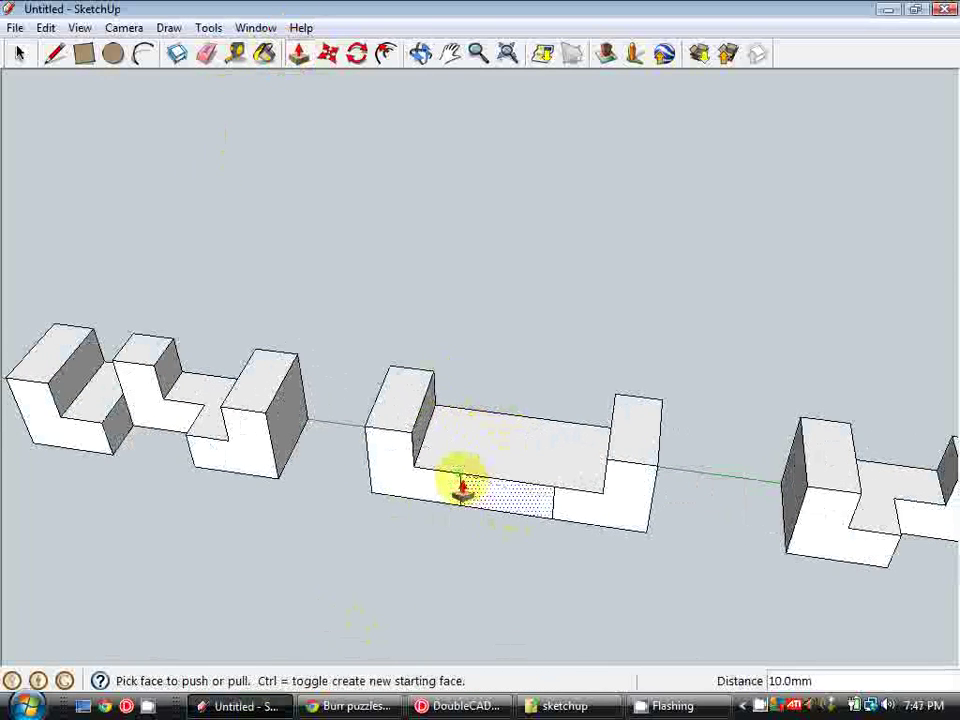
{"action": "left_click", "coordinate": [206, 54]}
{"action": "left_click", "coordinate": [462, 495]}
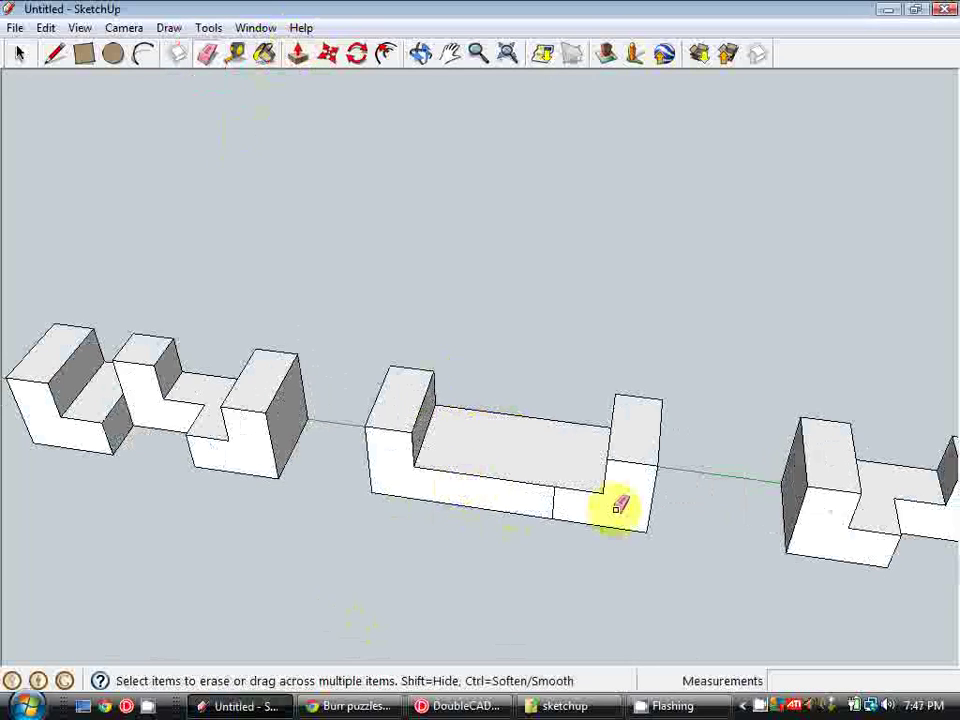
Step: Outline a 10 mm square in the fifth piece's rear inner corner, raise it level with the adjoining end block and erase the seam
{"action": "left_click", "coordinate": [55, 54]}
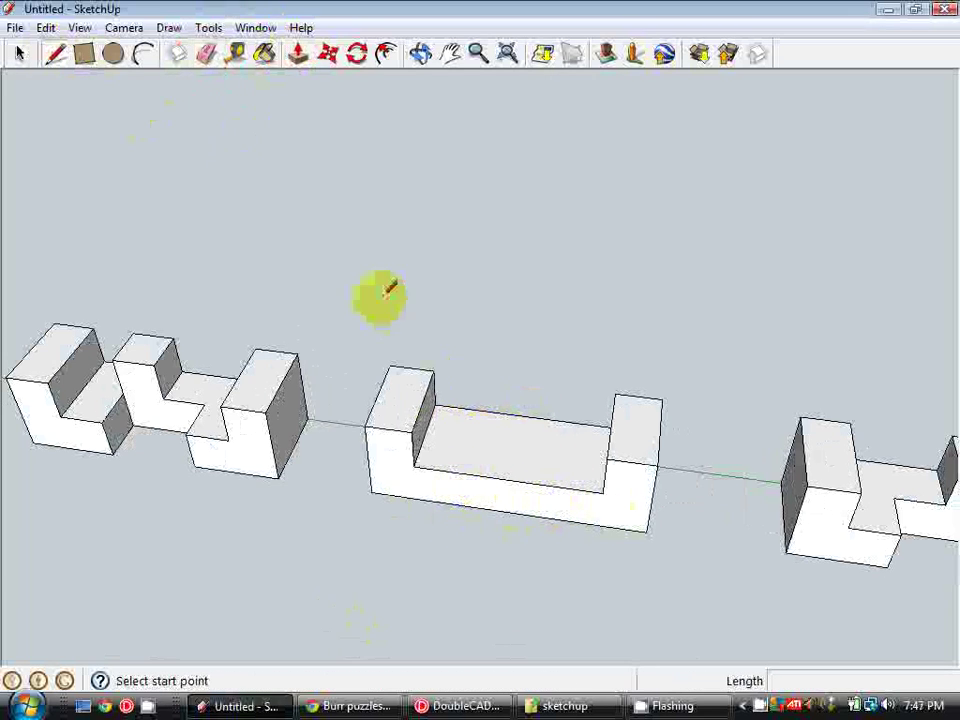
{"action": "left_click", "coordinate": [434, 424]}
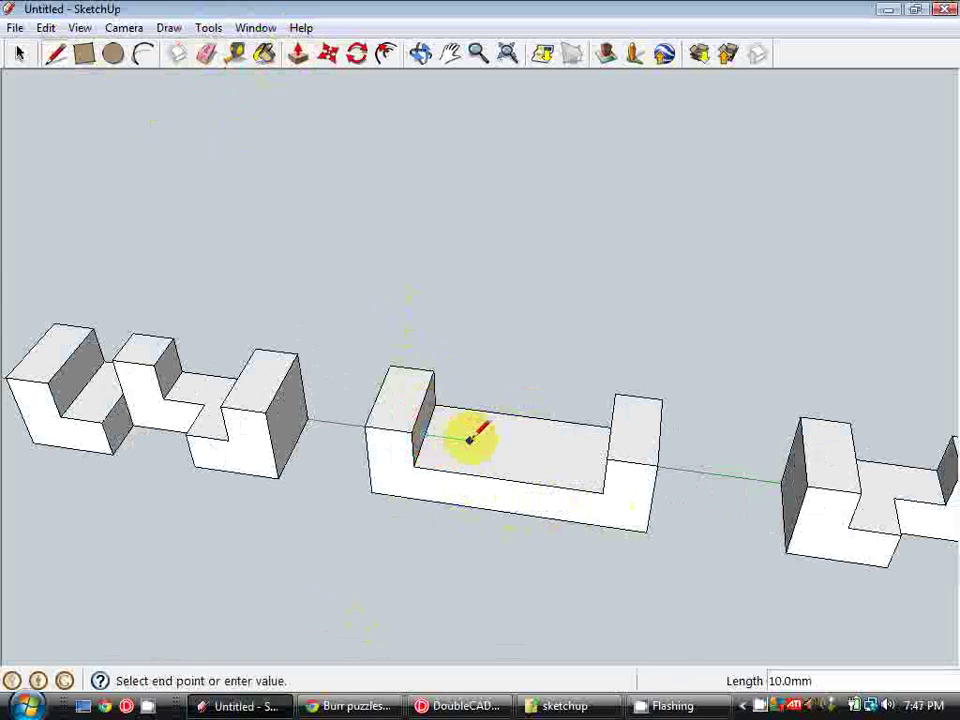
{"action": "left_click", "coordinate": [478, 408]}
{"action": "left_click", "coordinate": [297, 54]}
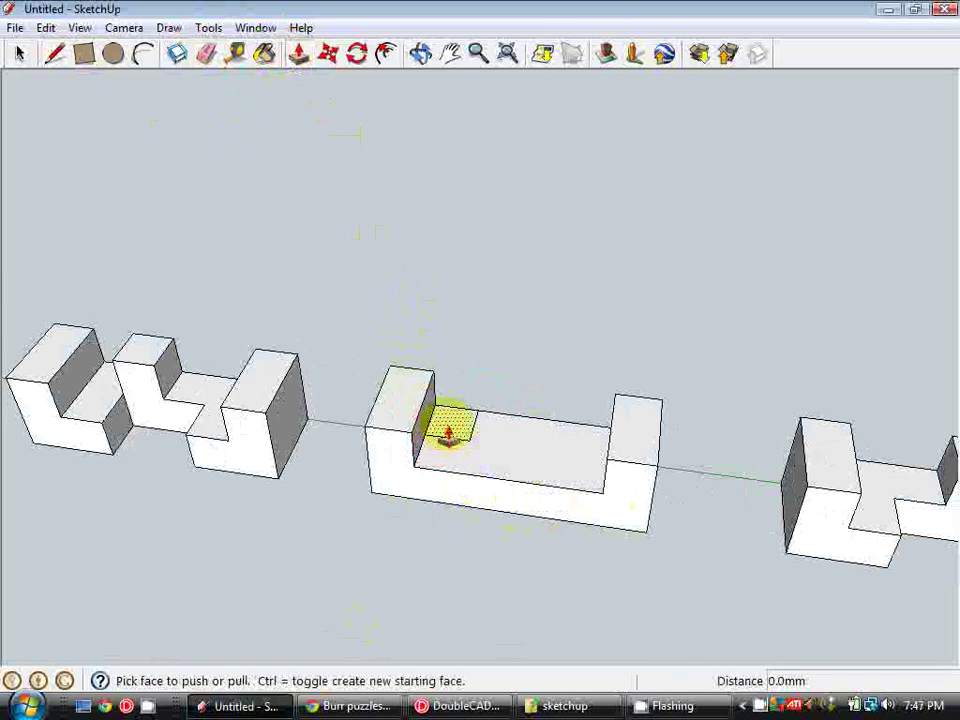
{"action": "left_click_drag", "start_coordinate": [448, 432], "coordinate": [418, 400]}
{"action": "left_click", "coordinate": [205, 54]}
{"action": "left_click", "coordinate": [424, 386]}
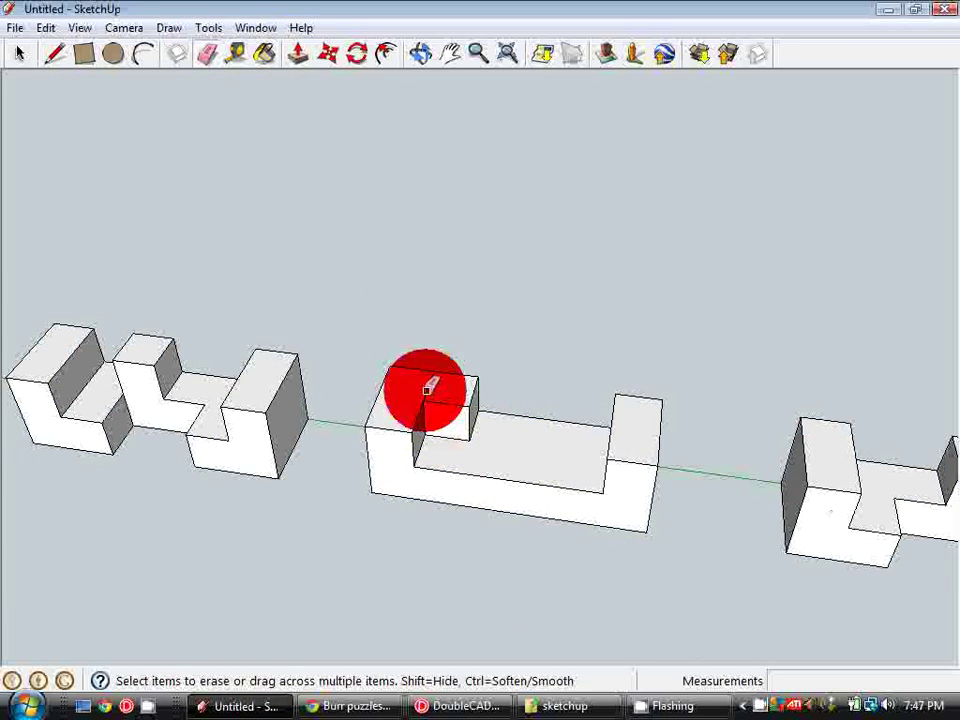
Step: Outline a 10 mm deep strip along the front edge beside the fifth piece's other end block, raise it level with that block and erase the seams
{"action": "middle_click_drag", "start_coordinate": [560, 391], "coordinate": [495, 380], "text": "shift"}
{"action": "left_click", "coordinate": [55, 54]}
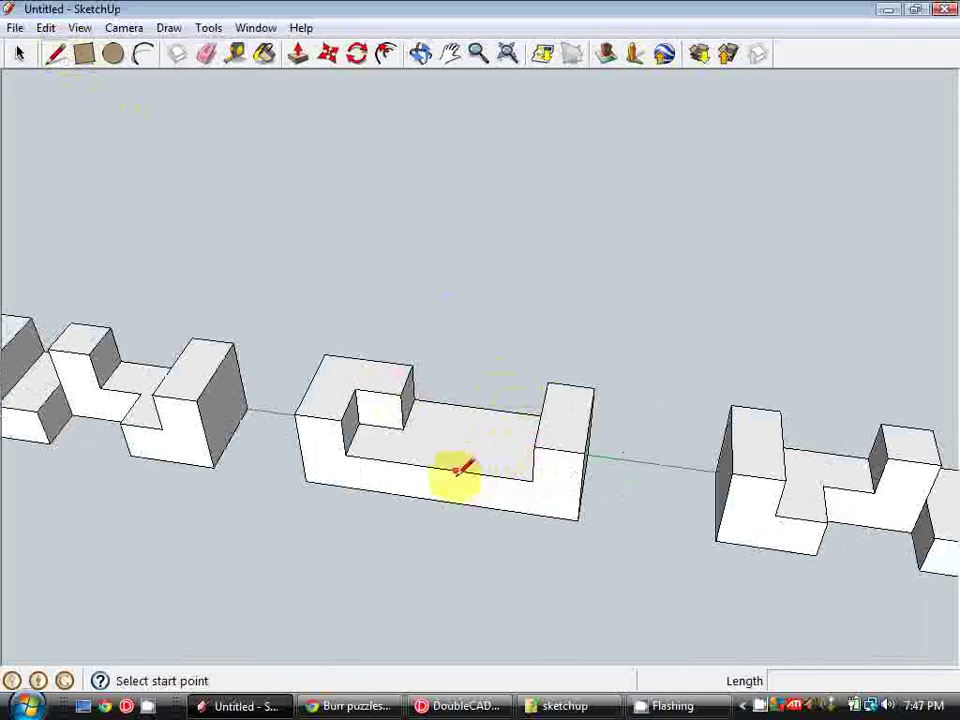
{"action": "middle_click_drag", "start_coordinate": [455, 470], "coordinate": [593, 413]}
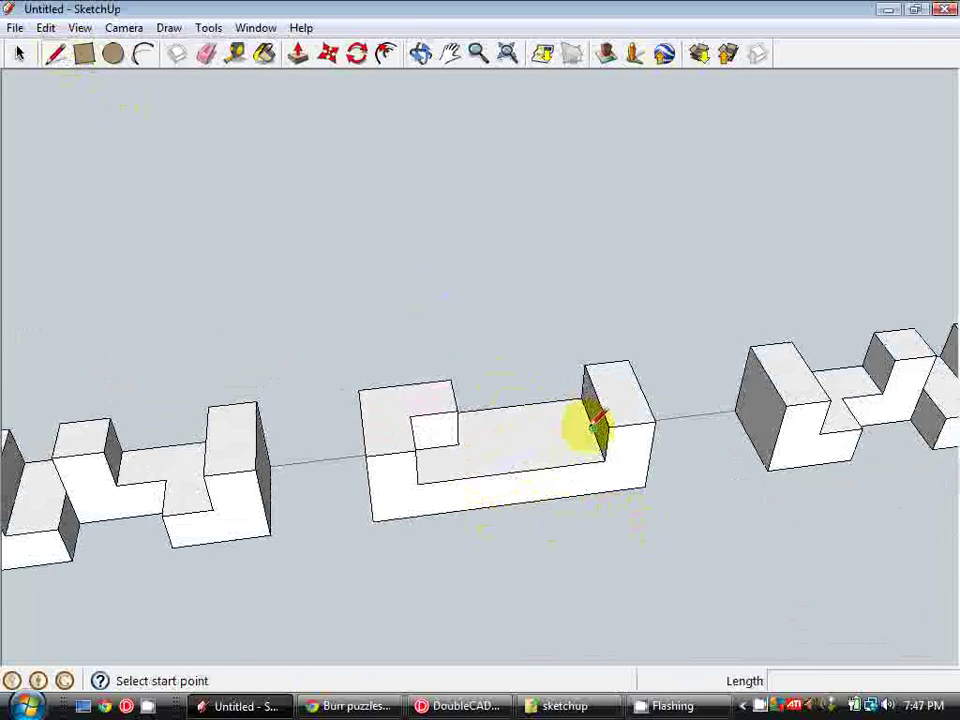
{"action": "left_click", "coordinate": [592, 429]}
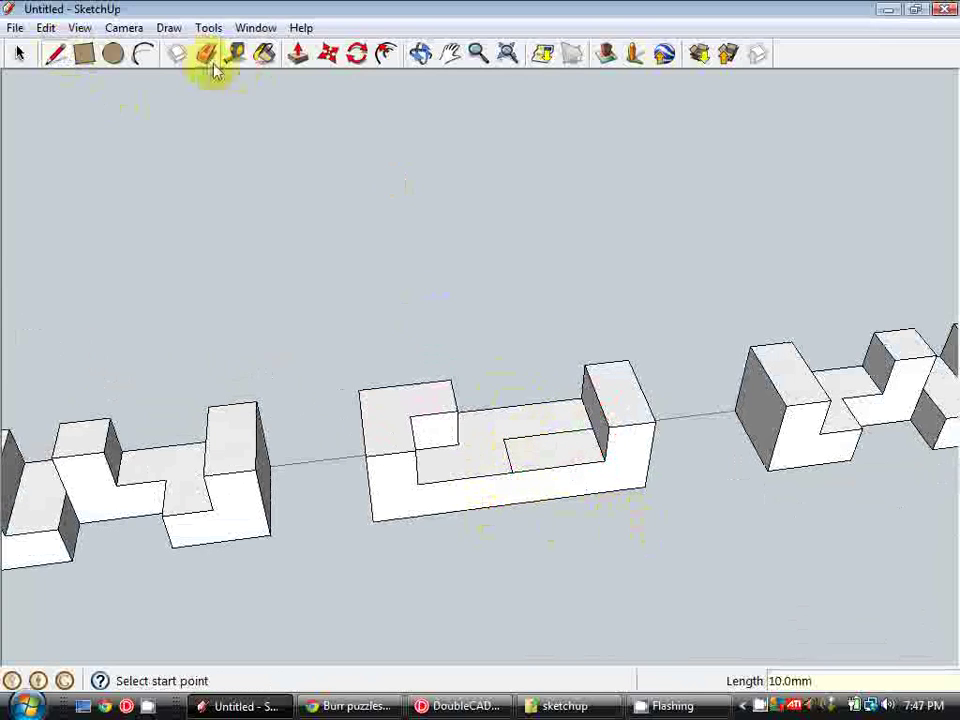
{"action": "left_click", "coordinate": [298, 53]}
{"action": "left_click_drag", "start_coordinate": [557, 439], "coordinate": [611, 420]}
{"action": "left_click", "coordinate": [207, 53]}
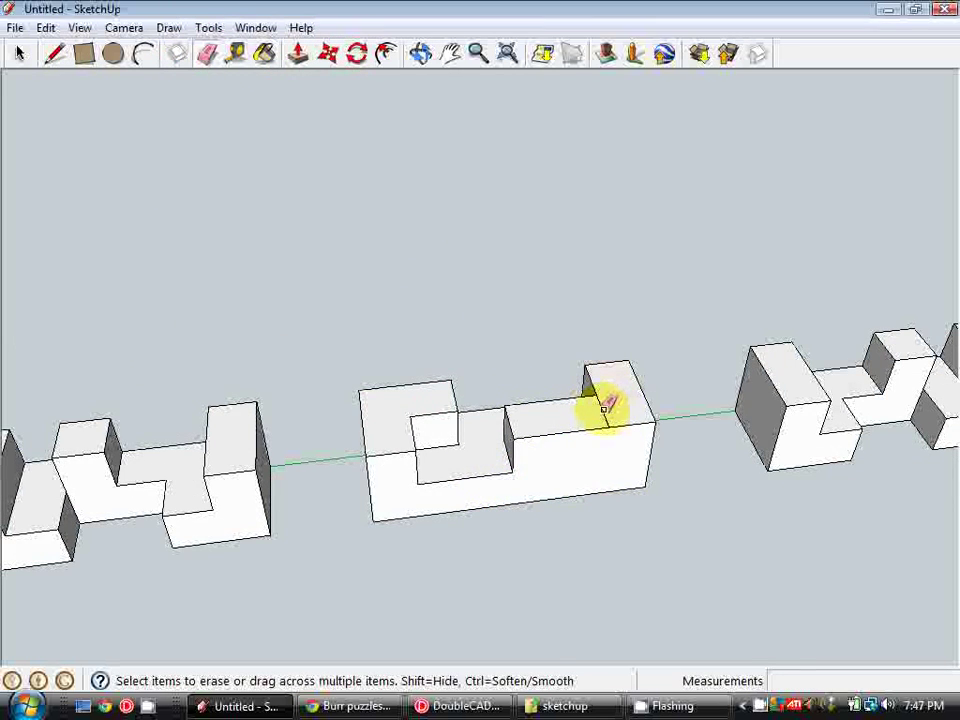
Step: Outline a 10 mm high rectangle on the lower middle of the fifth piece's front face and push it in 10 mm
{"action": "mouse_move", "coordinate": [615, 497]}
{"action": "middle_mouse_down"}
{"action": "mouse_move", "coordinate": [525, 660]}
{"action": "mouse_move", "coordinate": [534, 452]}
{"action": "mouse_move", "coordinate": [561, 467]}
{"action": "mouse_move", "coordinate": [497, 516]}
{"action": "mouse_move", "coordinate": [546, 452]}
{"action": "mouse_move", "coordinate": [422, 549]}
{"action": "mouse_move", "coordinate": [611, 446]}
{"action": "mouse_move", "coordinate": [557, 538]}
{"action": "mouse_move", "coordinate": [754, 581]}
{"action": "mouse_move", "coordinate": [590, 512]}
{"action": "mouse_move", "coordinate": [621, 489]}
{"action": "mouse_move", "coordinate": [542, 527]}
{"action": "middle_mouse_up"}
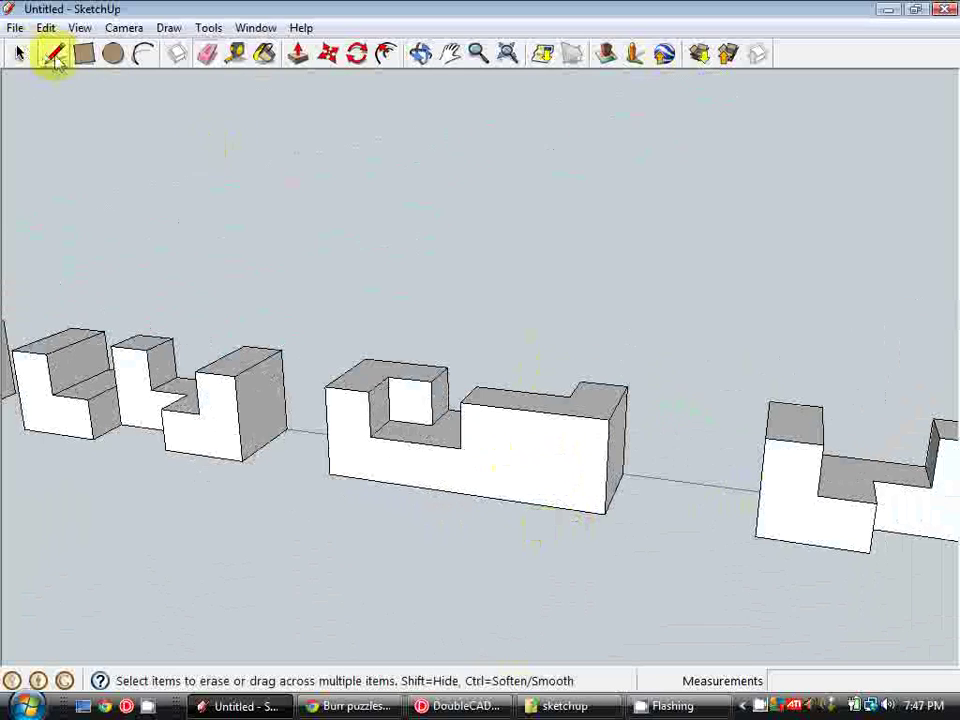
{"action": "left_click", "coordinate": [55, 55]}
{"action": "left_click", "coordinate": [415, 440]}
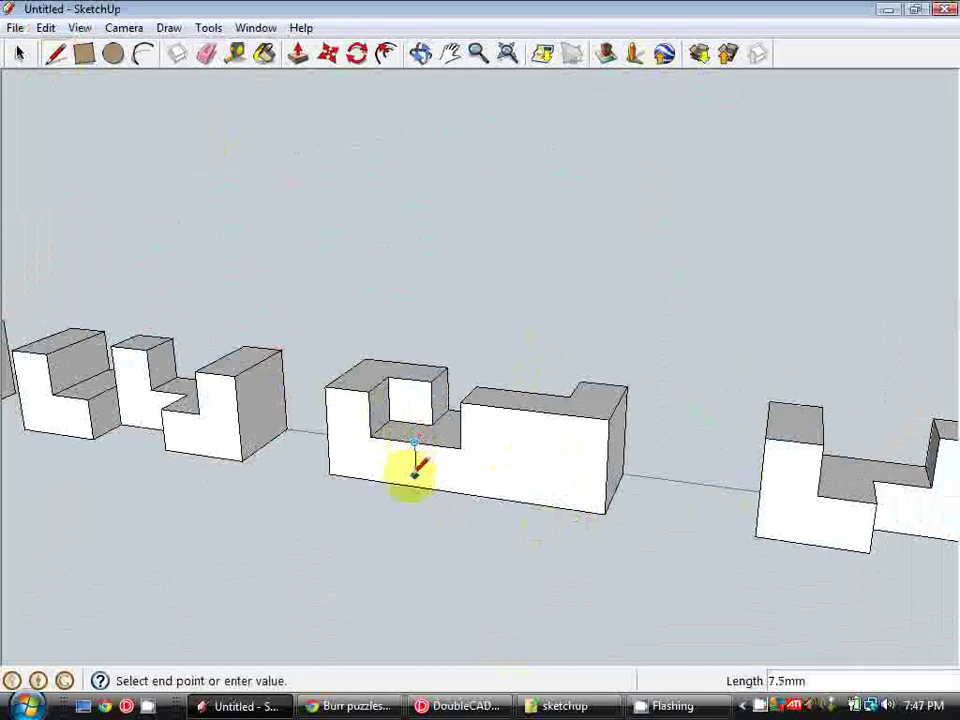
{"action": "left_click", "coordinate": [414, 485]}
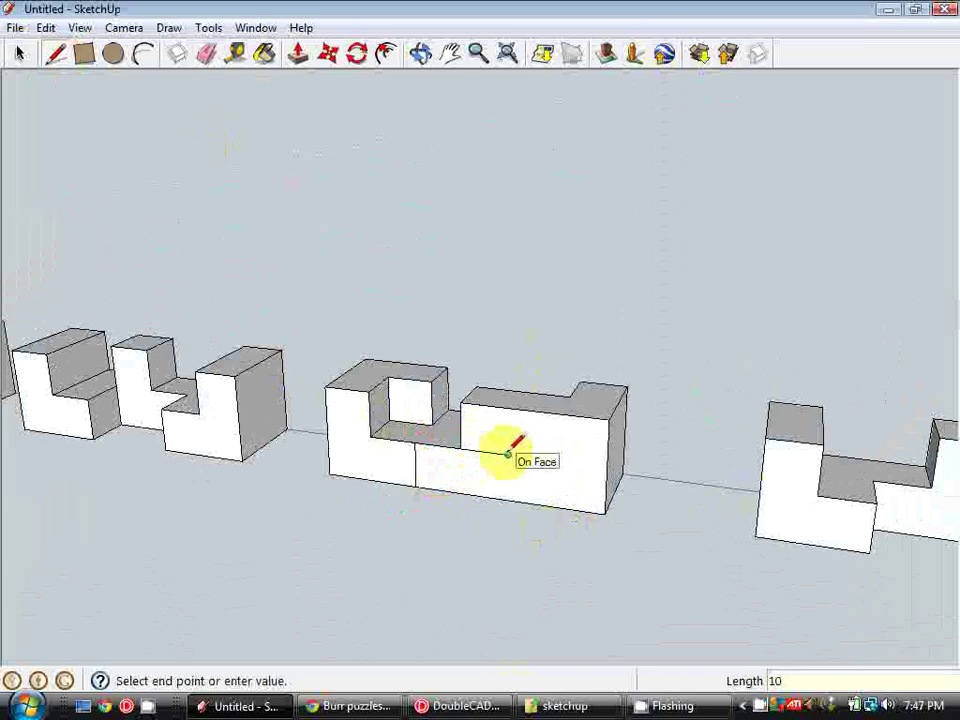
{"action": "left_click", "coordinate": [507, 500]}
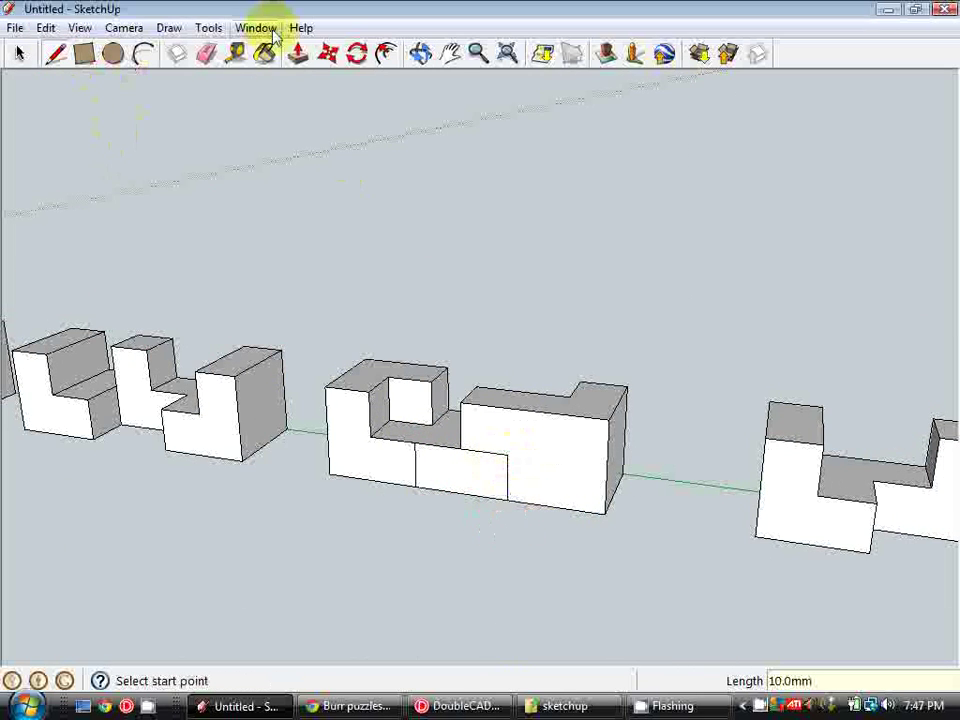
{"action": "left_click", "coordinate": [299, 53]}
{"action": "left_click_drag", "start_coordinate": [458, 463], "coordinate": [468, 510]}
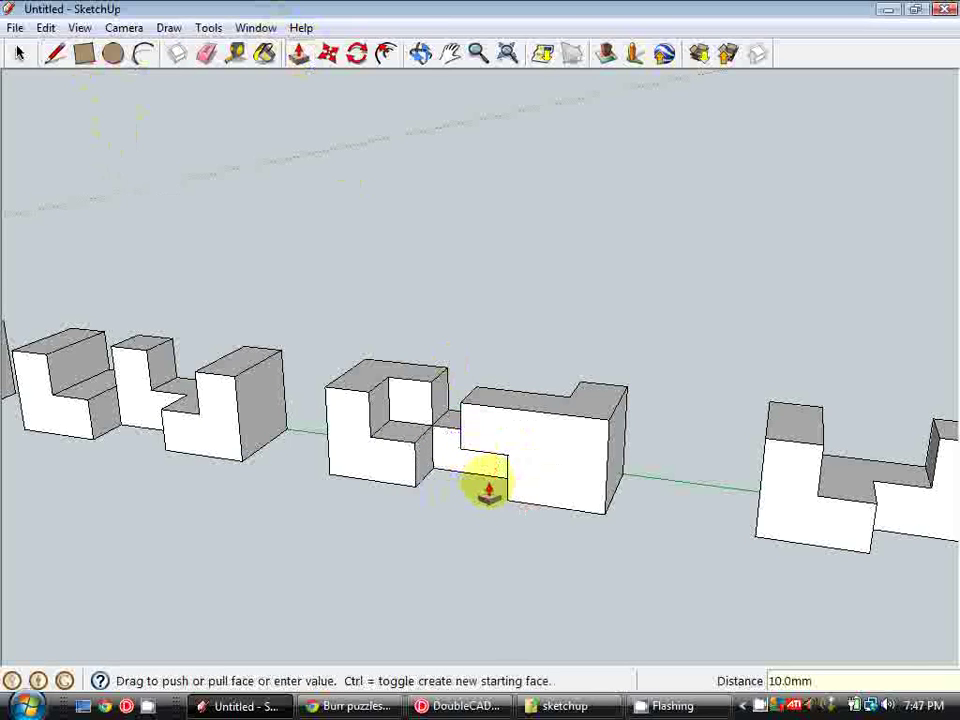
{"action": "left_click", "coordinate": [489, 490]}
Step: Make the second piece a component named block 2 and assign it to the block 2 layer
{"action": "middle_click_drag", "start_coordinate": [489, 490], "coordinate": [427, 533]}
{"action": "left_click", "coordinate": [19, 53]}
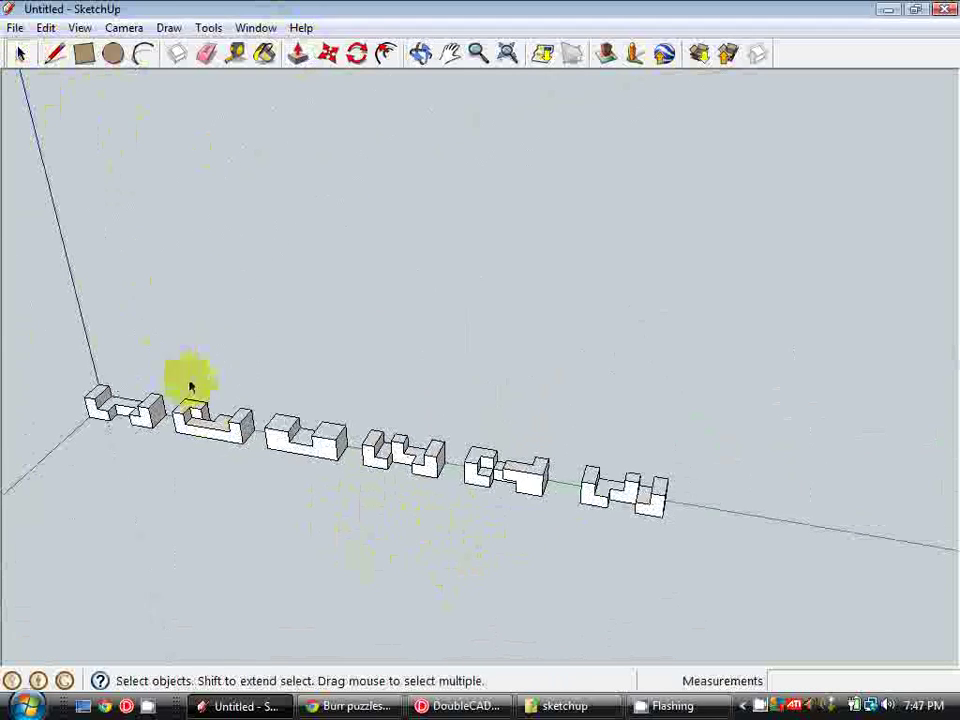
{"action": "right_click", "coordinate": [216, 430]}
{"action": "left_click", "coordinate": [318, 265]}
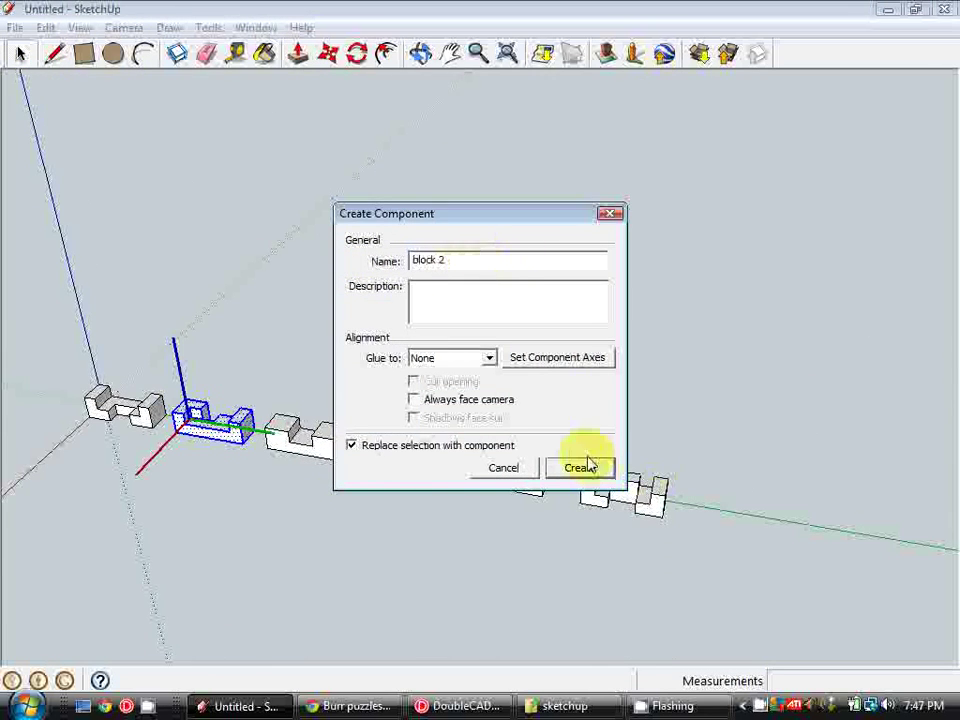
{"action": "left_click", "coordinate": [580, 467]}
{"action": "right_click", "coordinate": [245, 428]}
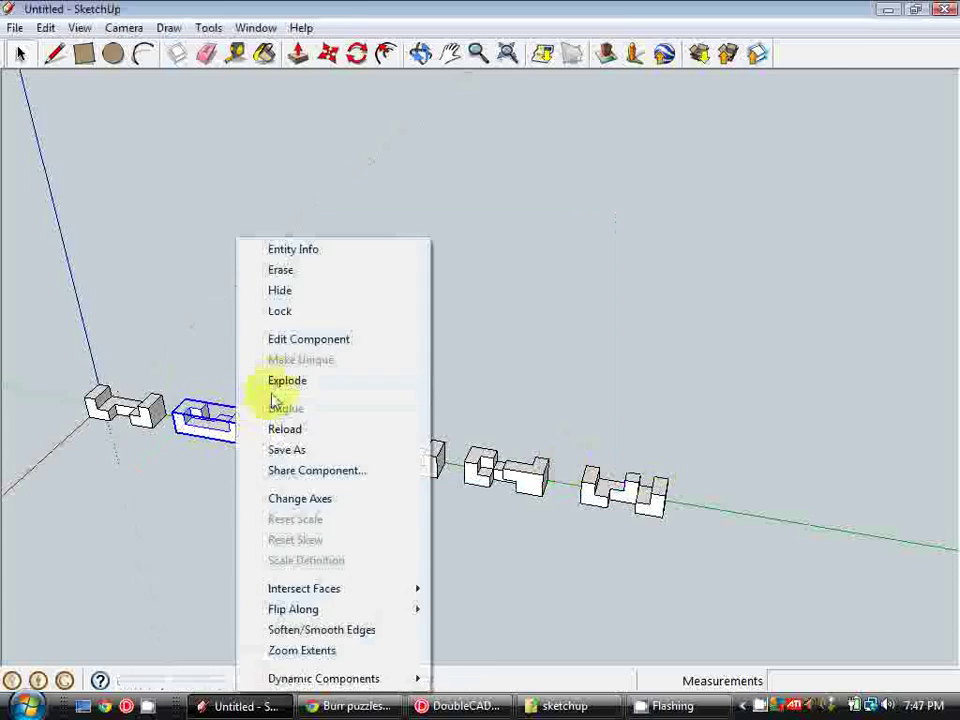
{"action": "left_click", "coordinate": [311, 251]}
{"action": "left_click", "coordinate": [905, 168]}
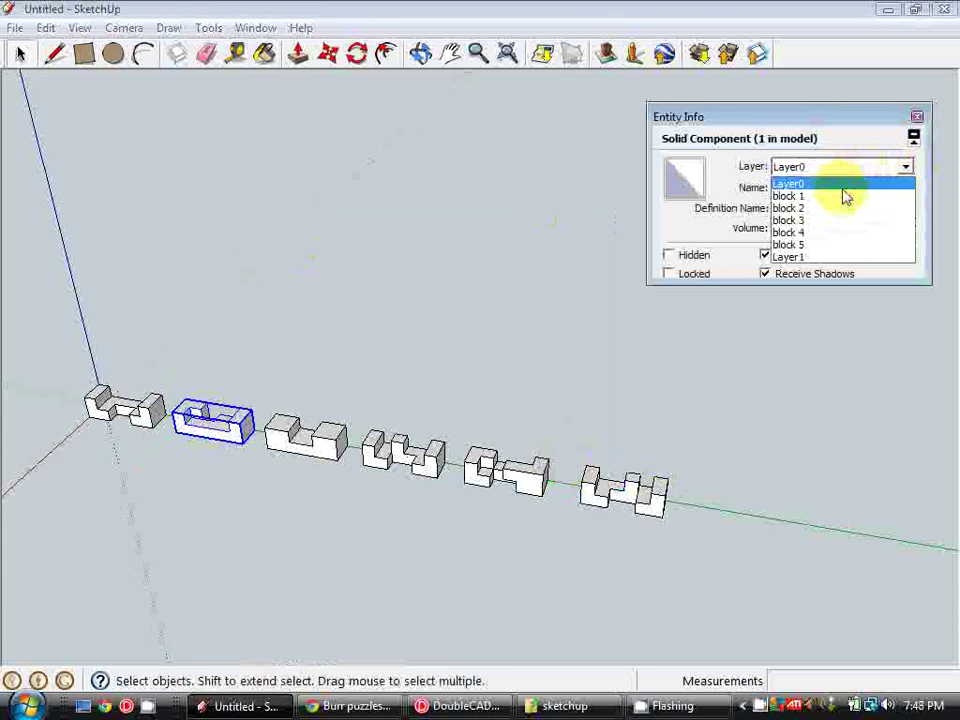
{"action": "left_click", "coordinate": [842, 208]}
Step: Make the third piece a component named block 3 and assign it to the block 3 layer
{"action": "right_click", "coordinate": [322, 452]}
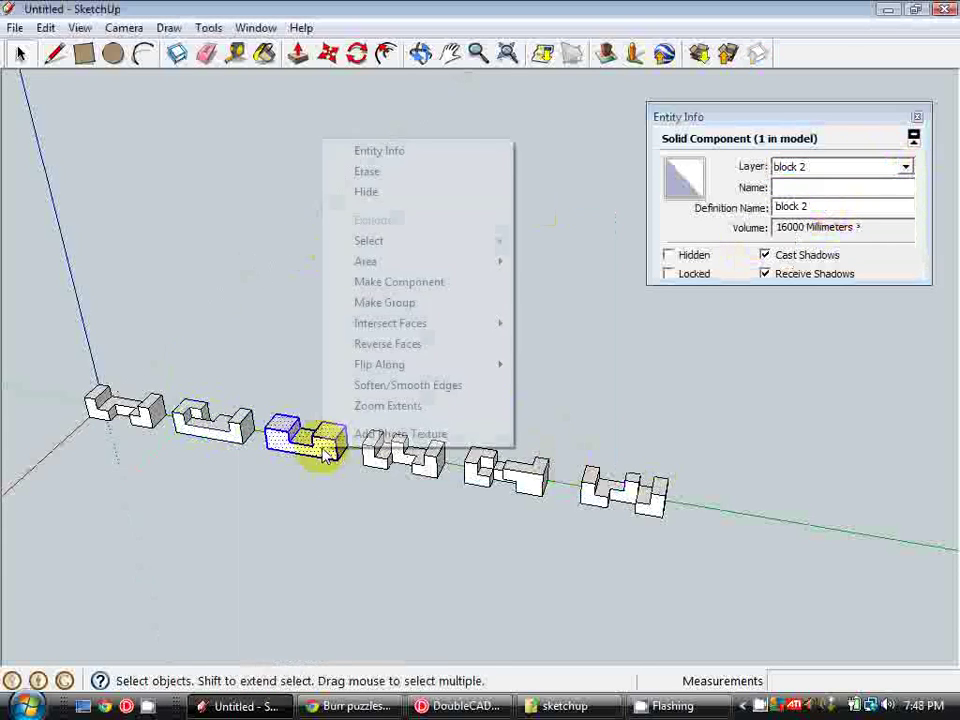
{"action": "left_click", "coordinate": [413, 281]}
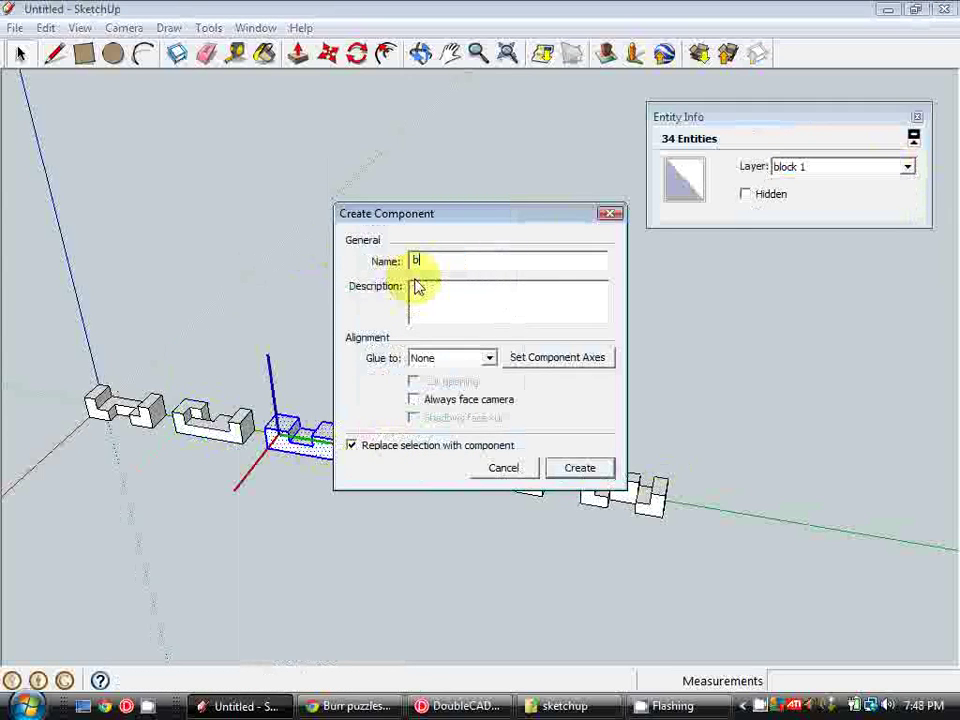
{"action": "type", "text": "block 3"}
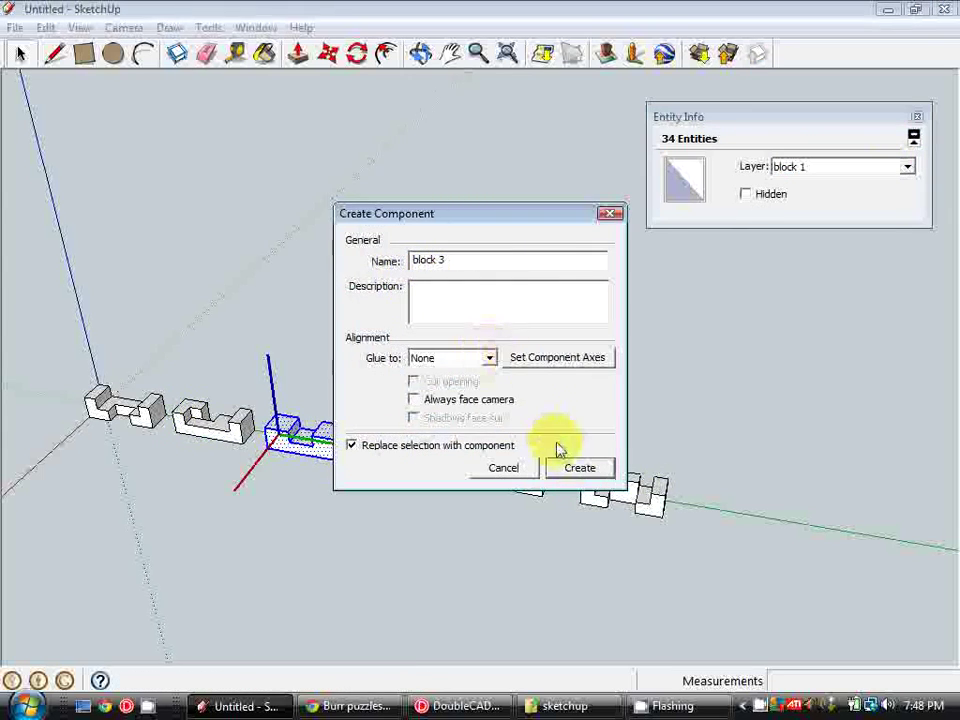
{"action": "left_click", "coordinate": [576, 466]}
{"action": "left_click", "coordinate": [905, 168]}
{"action": "left_click", "coordinate": [823, 219]}
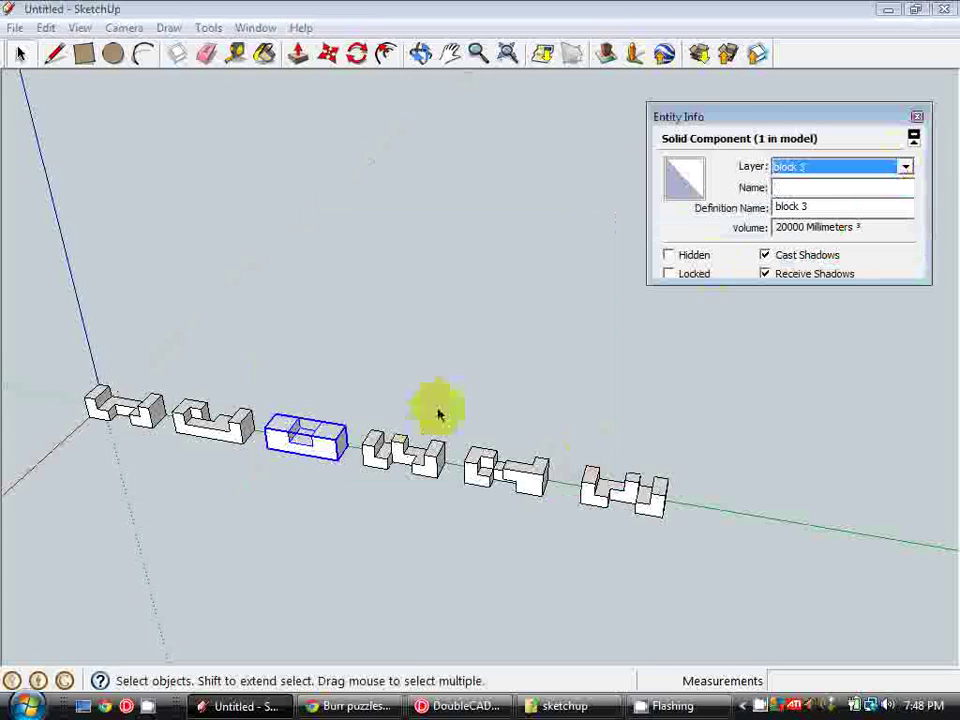
Step: Make the fourth piece a component named block 4 and assign it to the block 4 layer
{"action": "right_click", "coordinate": [381, 450]}
{"action": "left_click", "coordinate": [490, 283]}
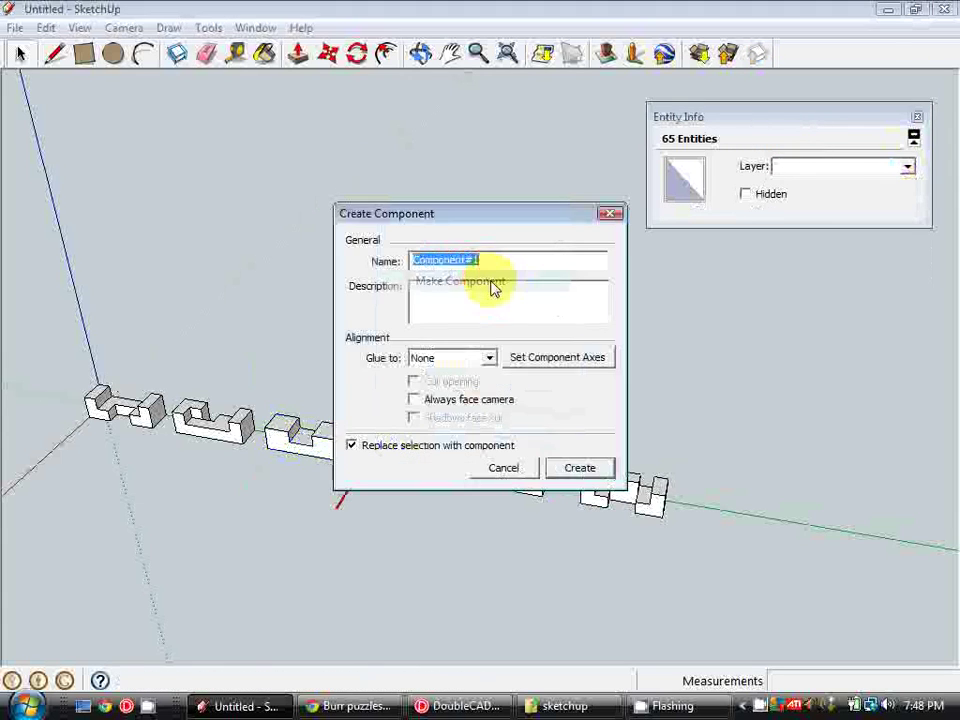
{"action": "type", "text": "block 4"}
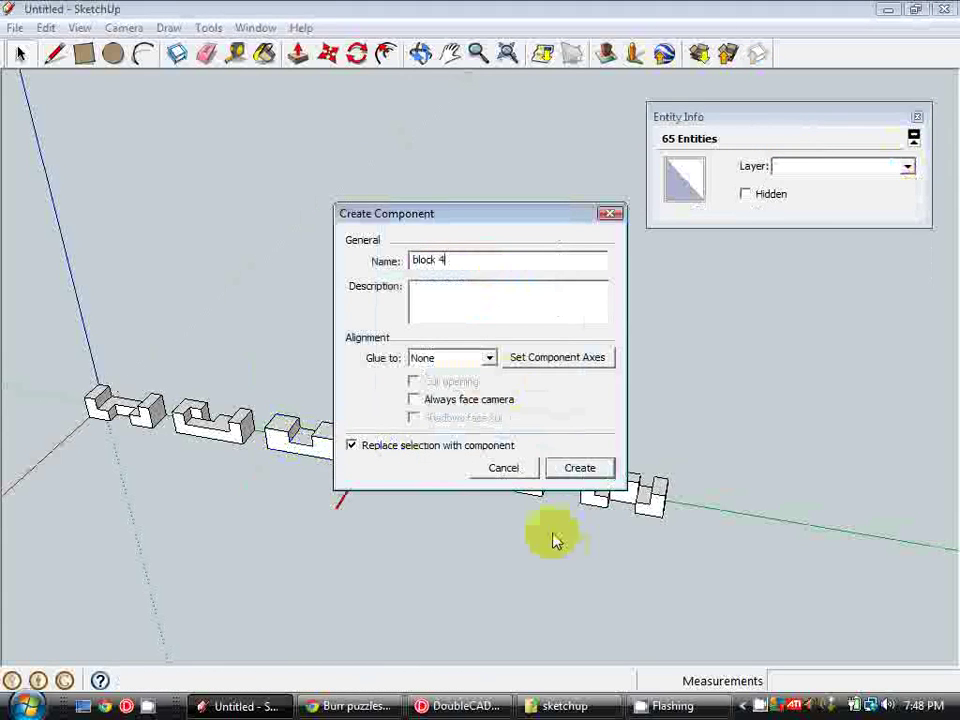
{"action": "left_click", "coordinate": [577, 467]}
{"action": "left_click", "coordinate": [905, 168]}
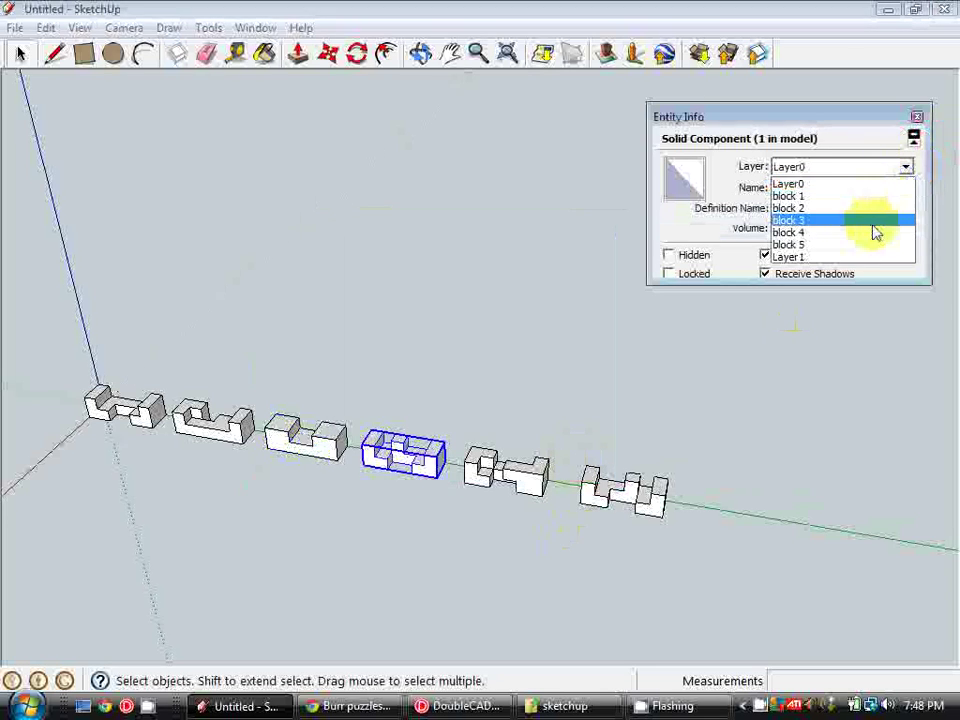
{"action": "left_click", "coordinate": [868, 231]}
Step: Make the fifth piece a component named block 5 and assign it to the block 5 layer
{"action": "triple_click", "coordinate": [521, 488]}
{"action": "right_click", "coordinate": [521, 488]}
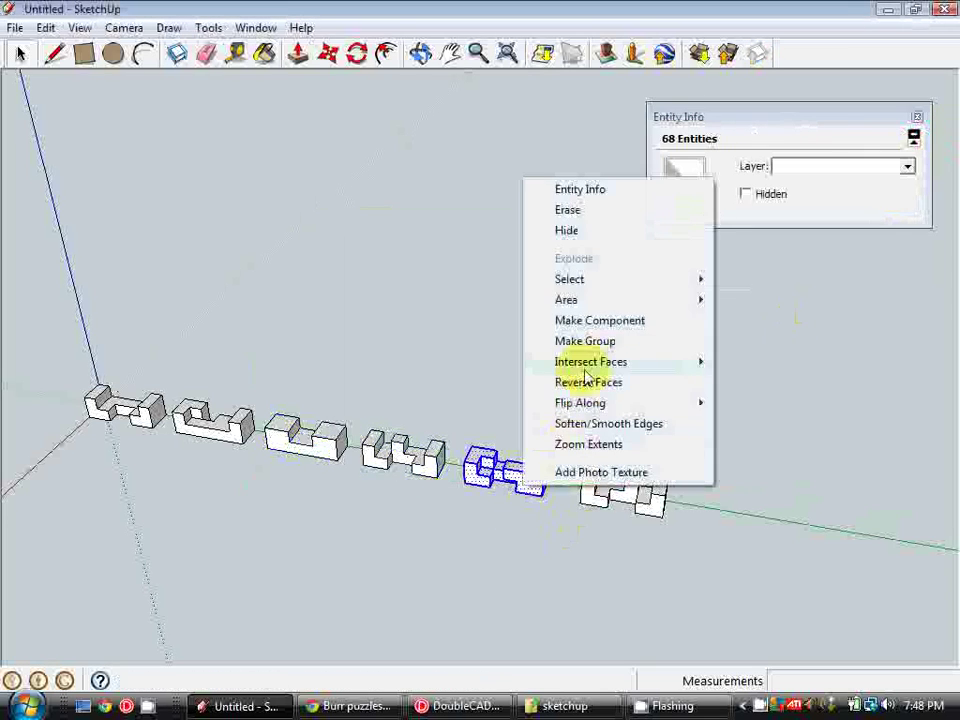
{"action": "left_click", "coordinate": [611, 317]}
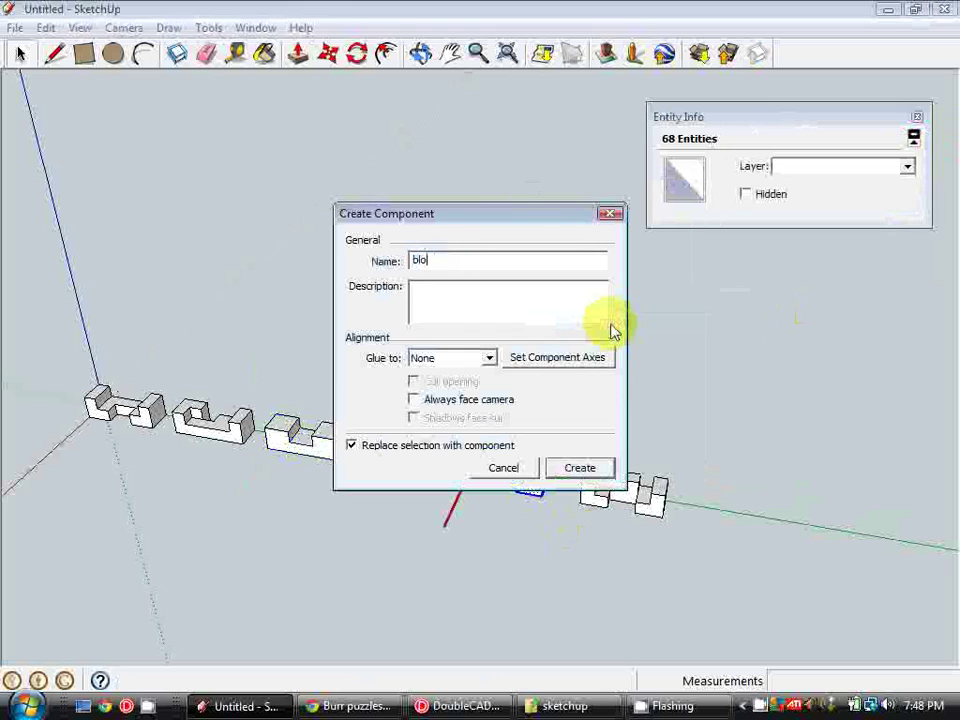
{"action": "type", "text": "block 5"}
{"action": "left_click", "coordinate": [579, 467]}
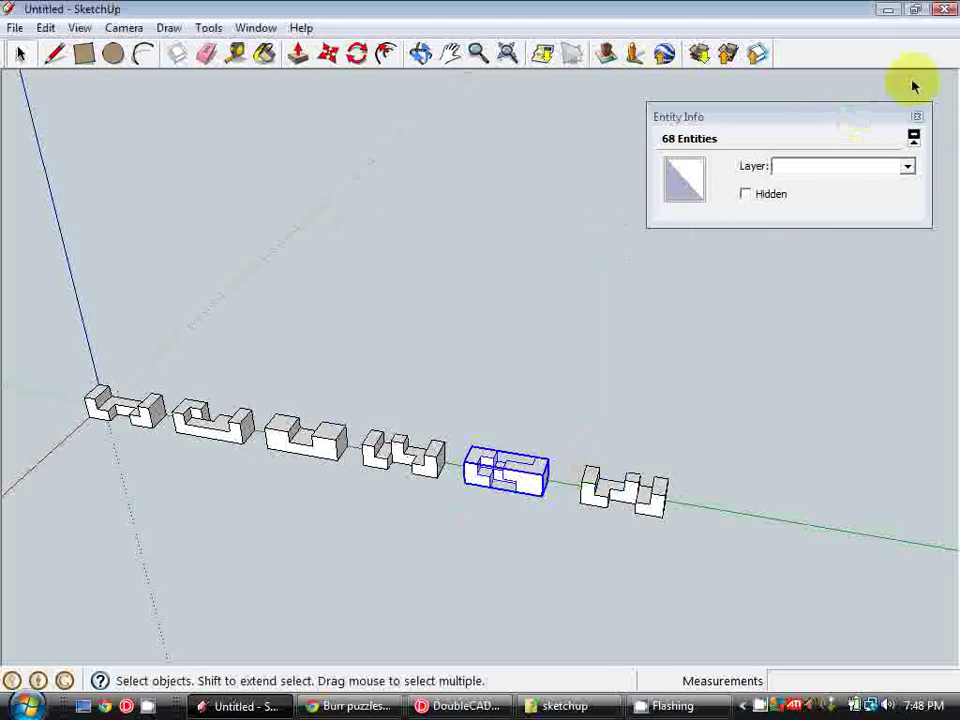
{"action": "left_click", "coordinate": [905, 166]}
{"action": "left_click", "coordinate": [868, 244]}
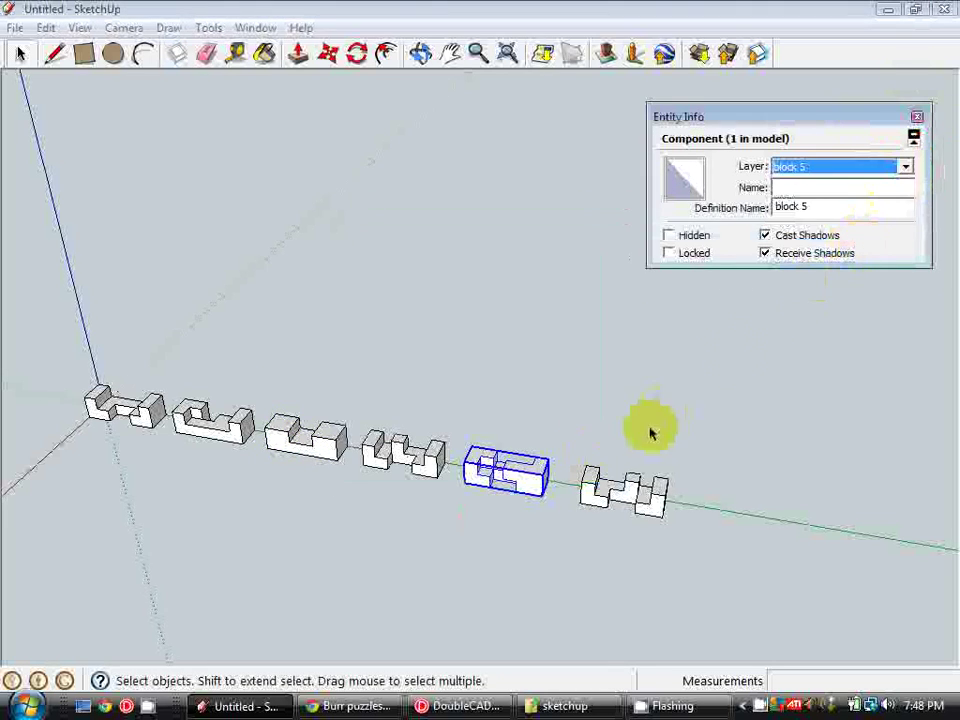
Step: Make the sixth piece a component named block 6 and assign it to Layer1
{"action": "left_click", "coordinate": [618, 500]}
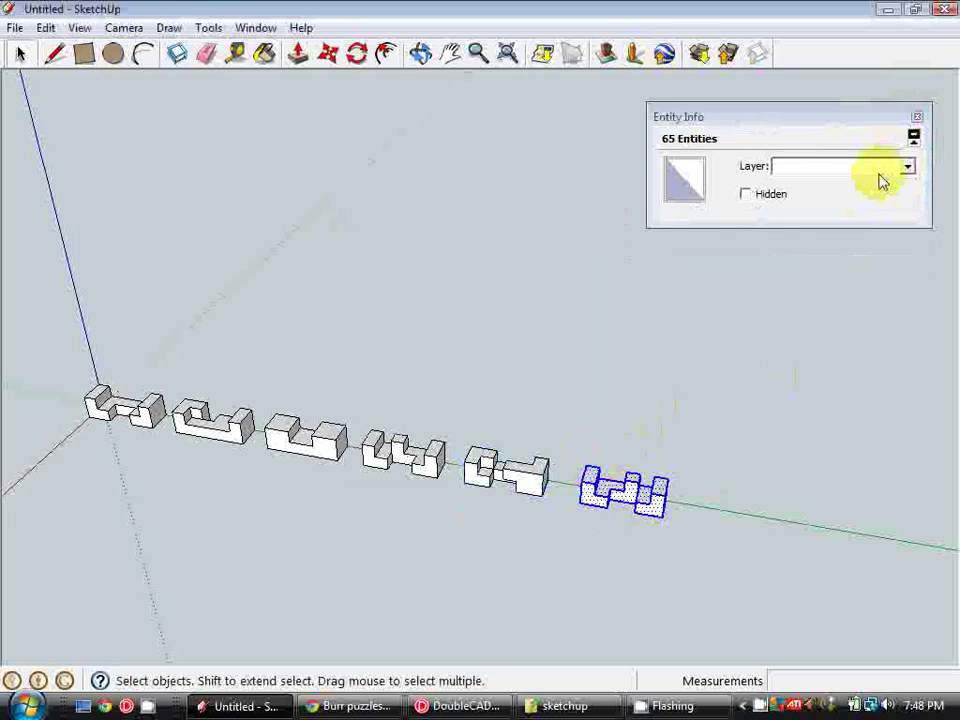
{"action": "right_click", "coordinate": [638, 502]}
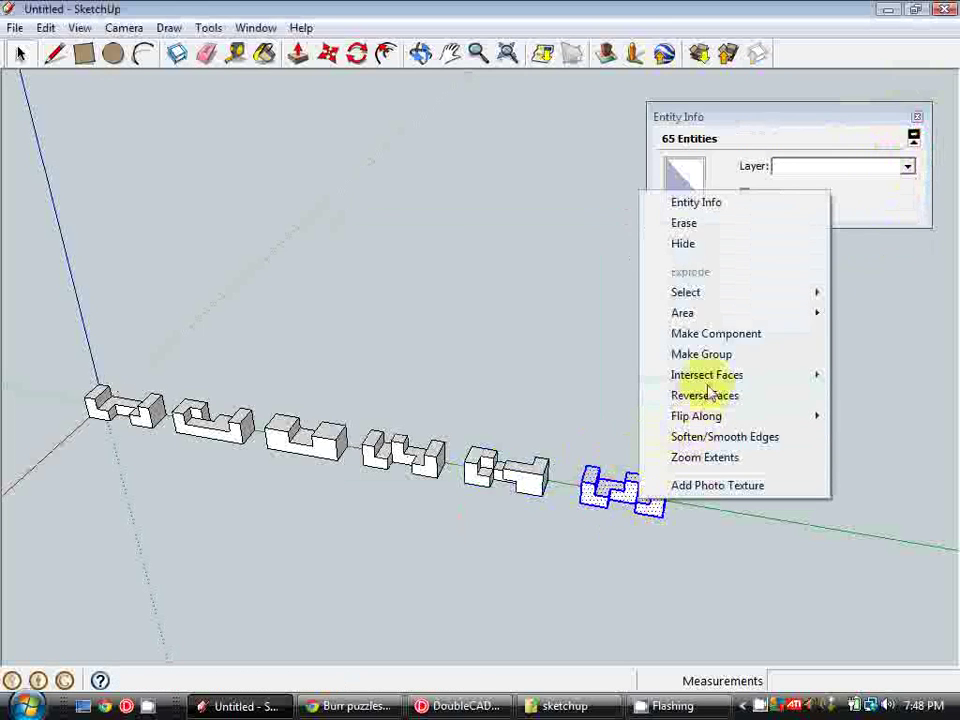
{"action": "left_click", "coordinate": [716, 334]}
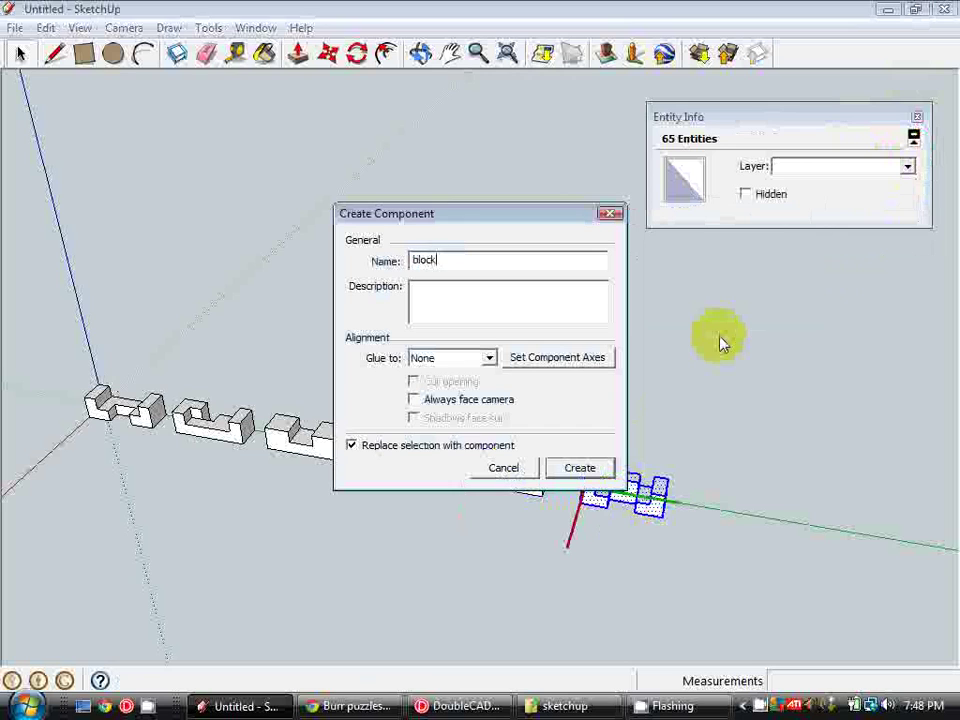
{"action": "type", "text": "block 6"}
{"action": "left_click", "coordinate": [582, 467]}
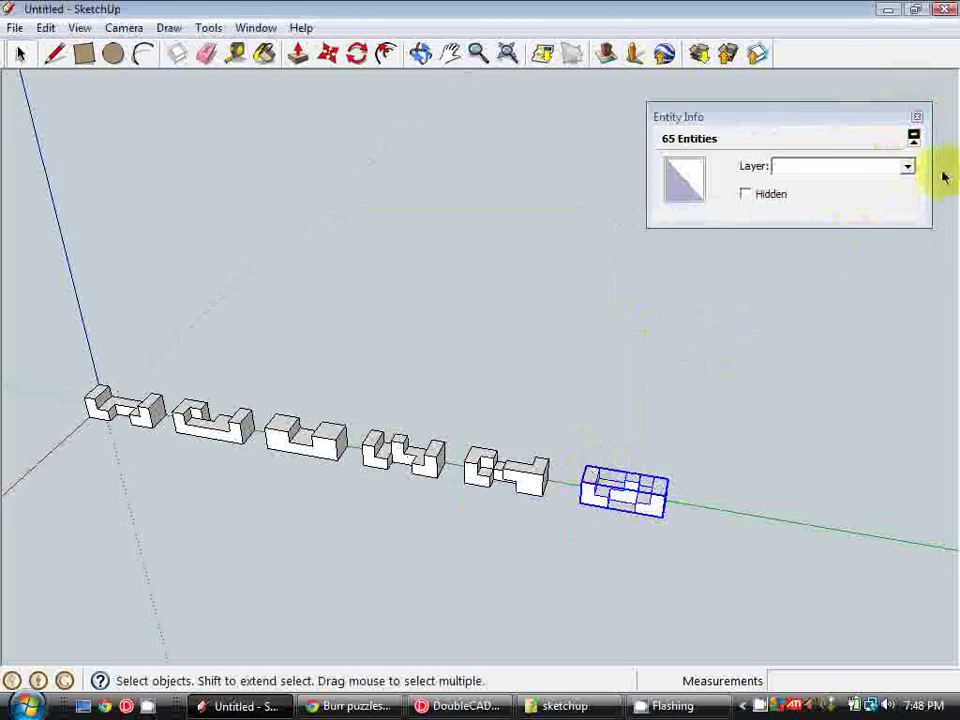
{"action": "left_click", "coordinate": [905, 170]}
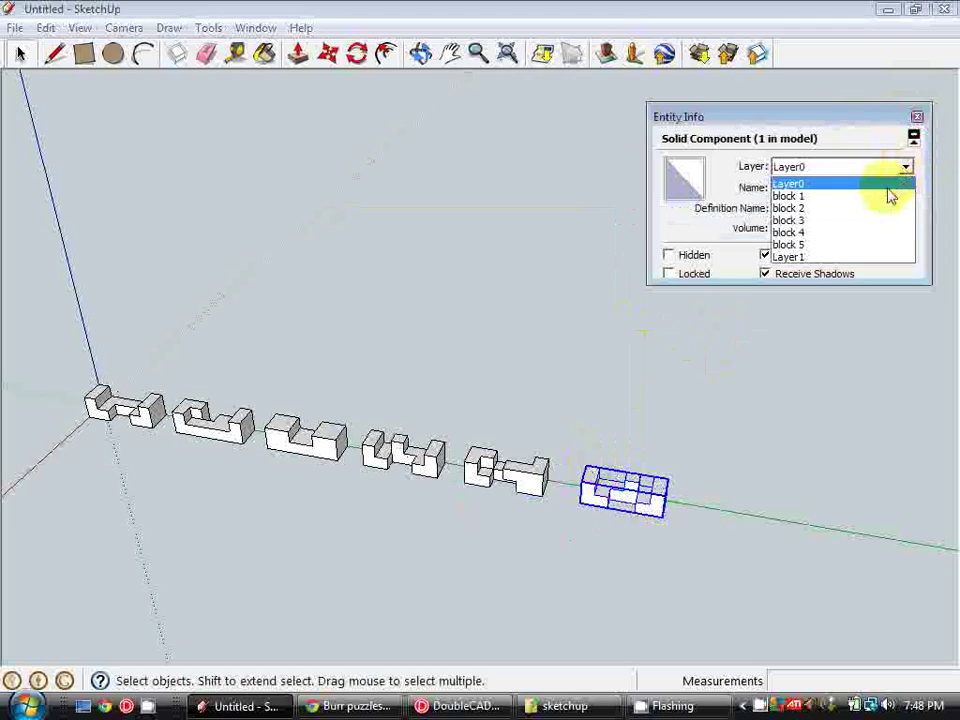
{"action": "left_click", "coordinate": [847, 258]}
{"action": "left_click", "coordinate": [917, 116]}
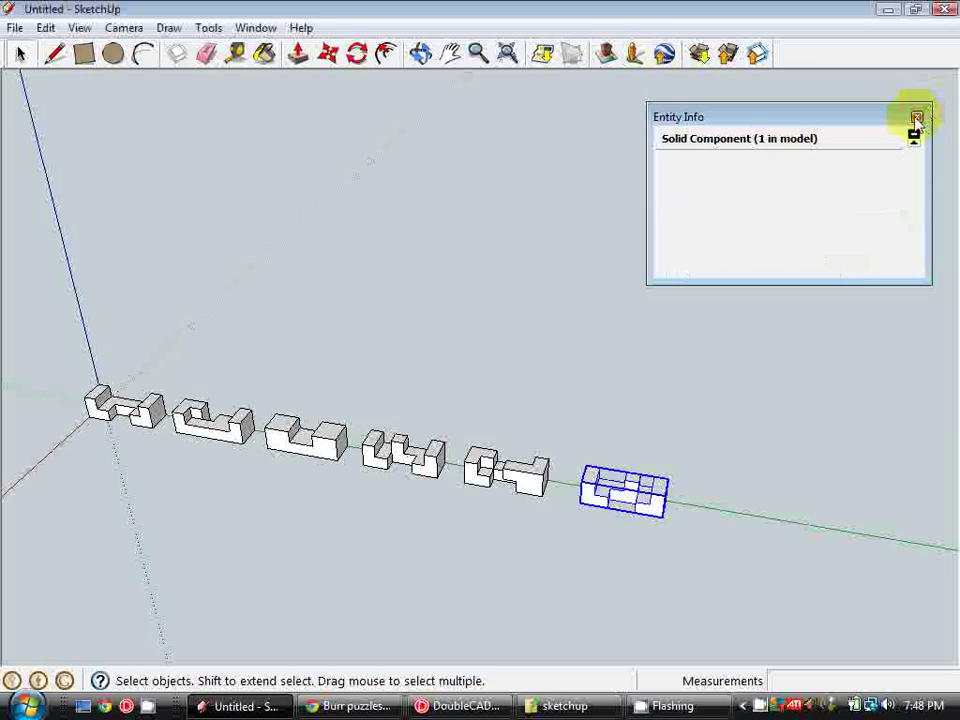
Step: Rename Layer1 as block 6
{"action": "left_click", "coordinate": [266, 27]}
{"action": "left_click", "coordinate": [283, 167]}
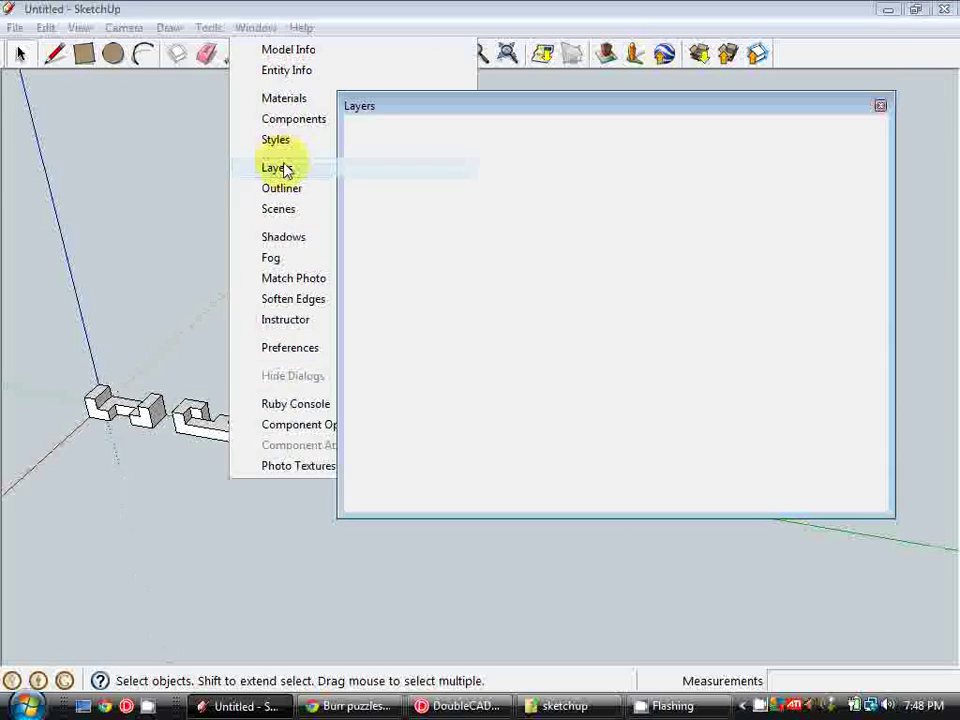
{"action": "left_click", "coordinate": [386, 263]}
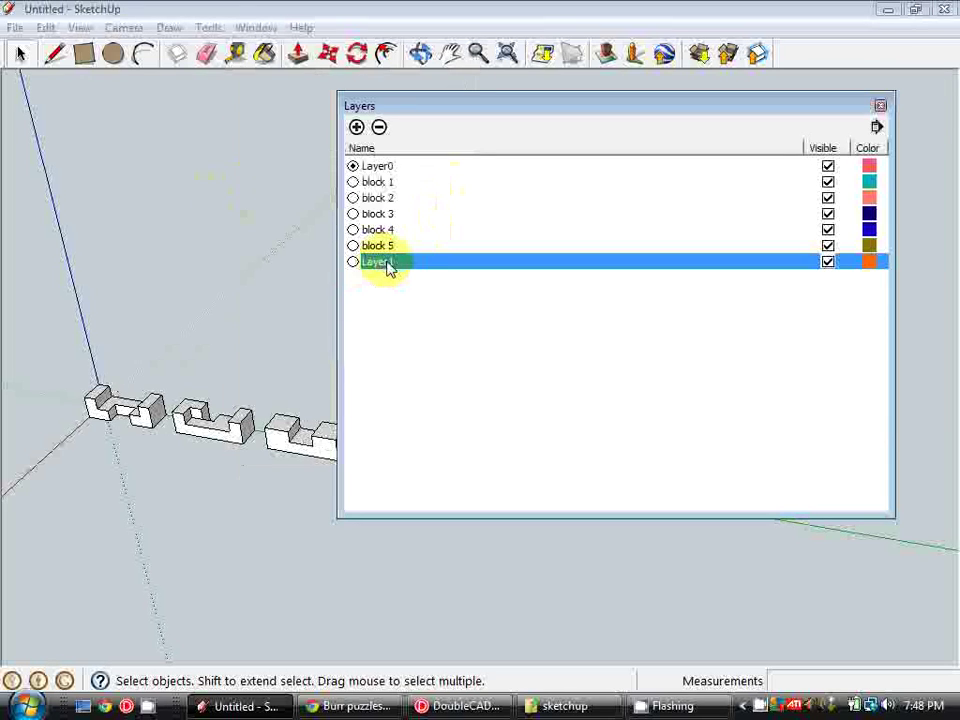
{"action": "double_click", "coordinate": [386, 263]}
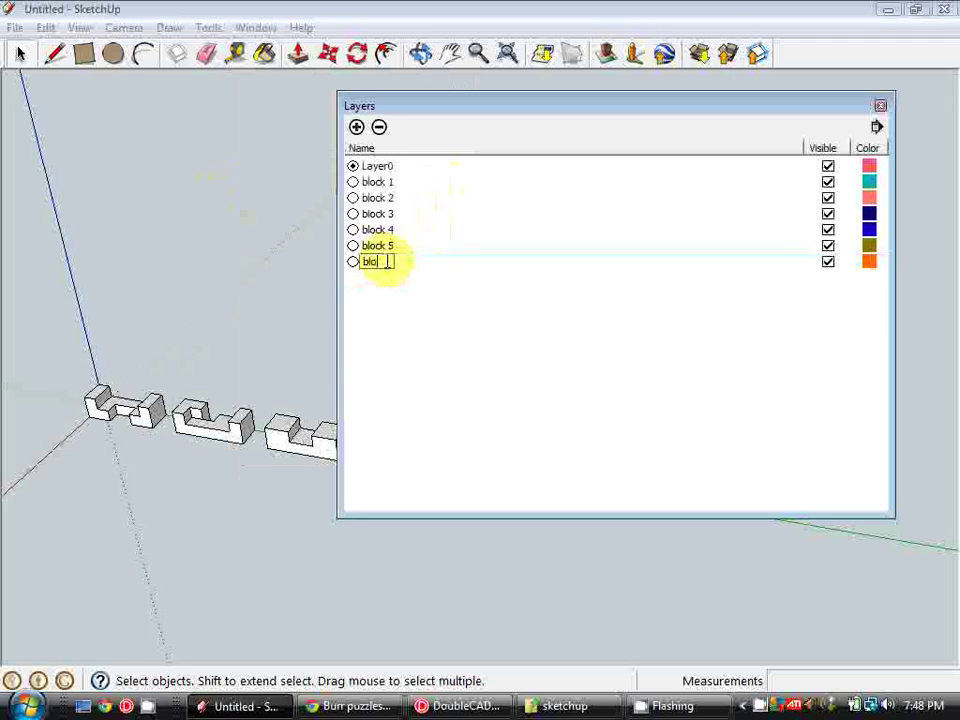
{"action": "type", "text": "block 6"}
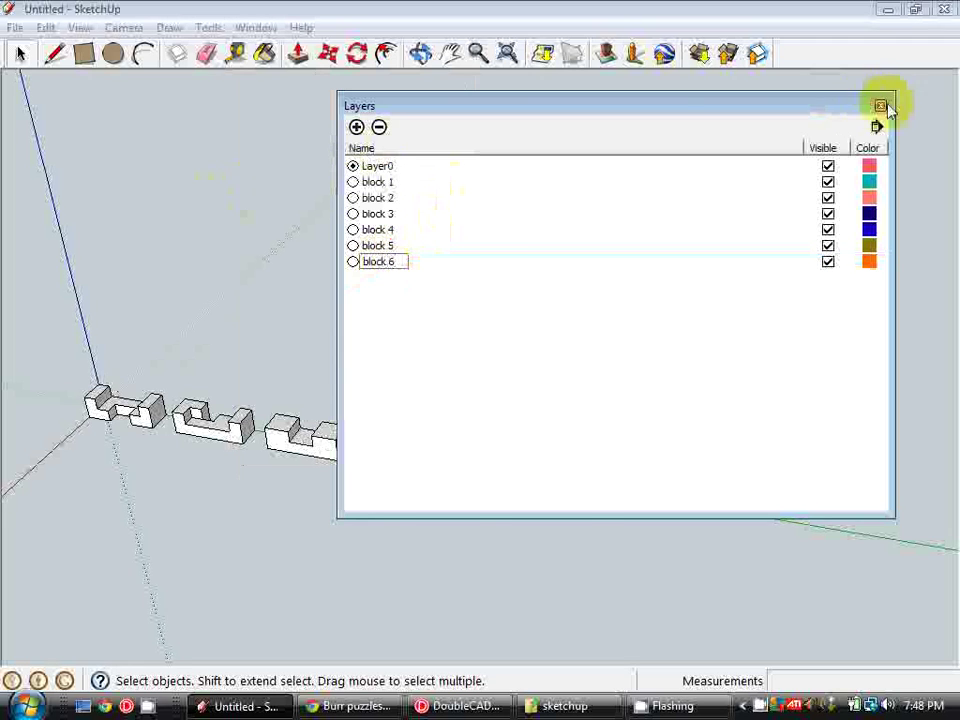
{"action": "left_click", "coordinate": [881, 106]}
Step: Save the model containing the six puzzle piece components
{"action": "middle_click_drag", "start_coordinate": [706, 203], "coordinate": [561, 377]}
{"action": "scroll", "coordinate": [580, 360], "scroll_direction": "up", "scroll_amount": 2}
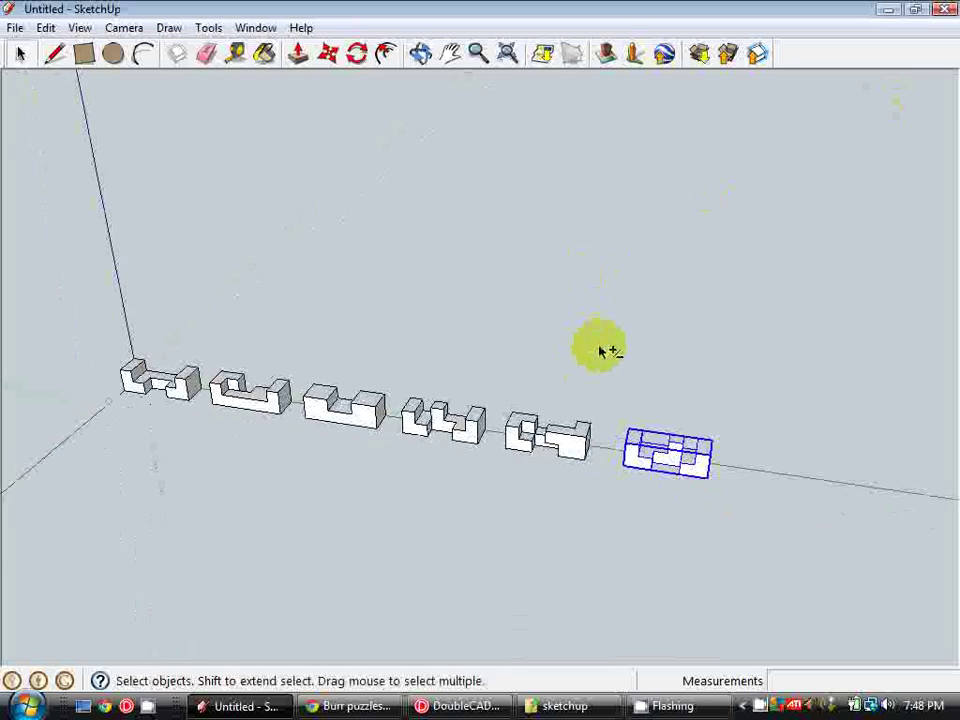
{"action": "scroll", "coordinate": [640, 380], "scroll_direction": "down", "scroll_amount": 2}
{"action": "middle_click_drag", "start_coordinate": [669, 399], "coordinate": [615, 400]}
{"action": "left_click", "coordinate": [17, 28]}
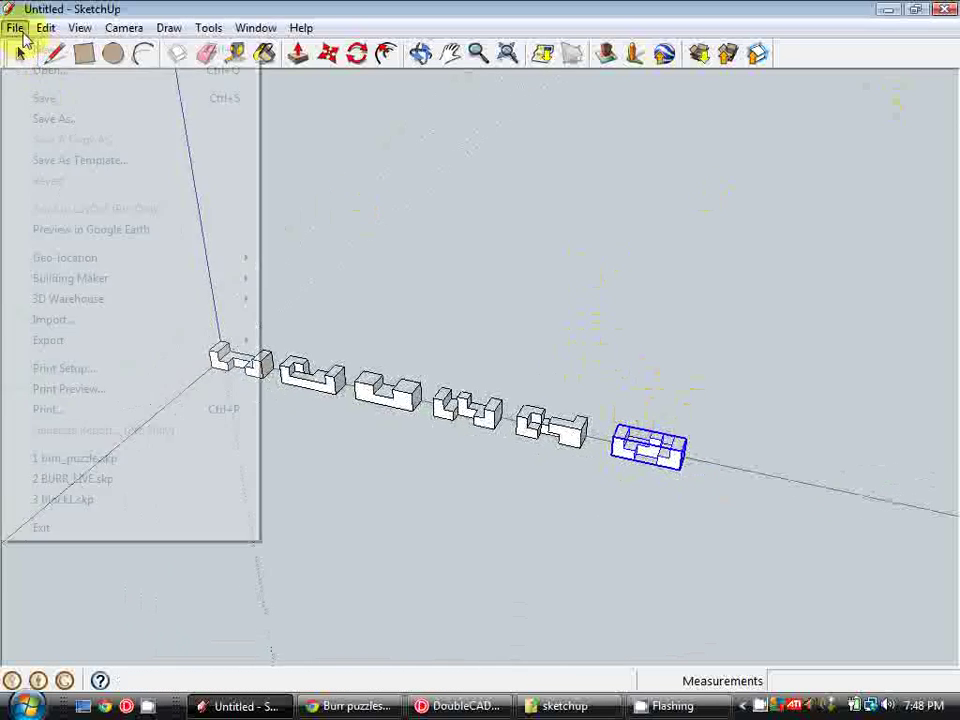